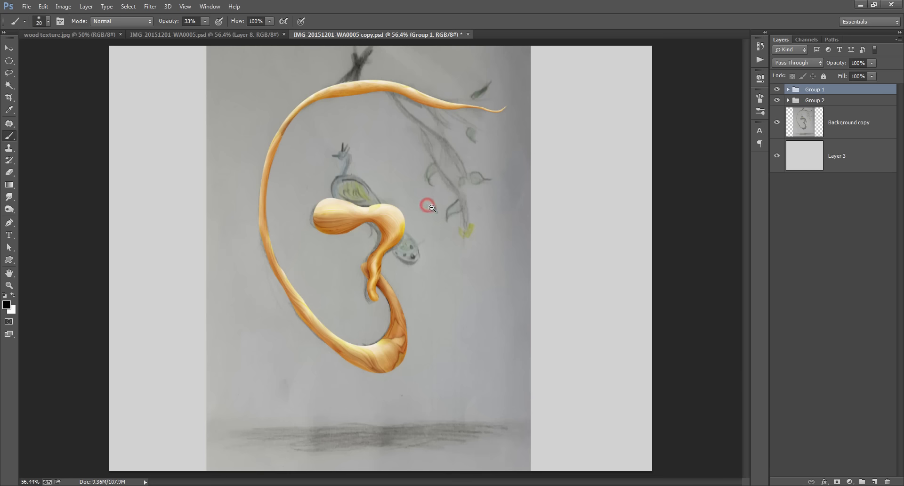
Zoom in on the sketched side twig below the upper curl and select the Background copy layer
{"action": "left_click_drag", "start_coordinate": [431, 208], "coordinate": [453, 194]}
{"action": "left_click_drag", "start_coordinate": [441, 145], "coordinate": [393, 265]}
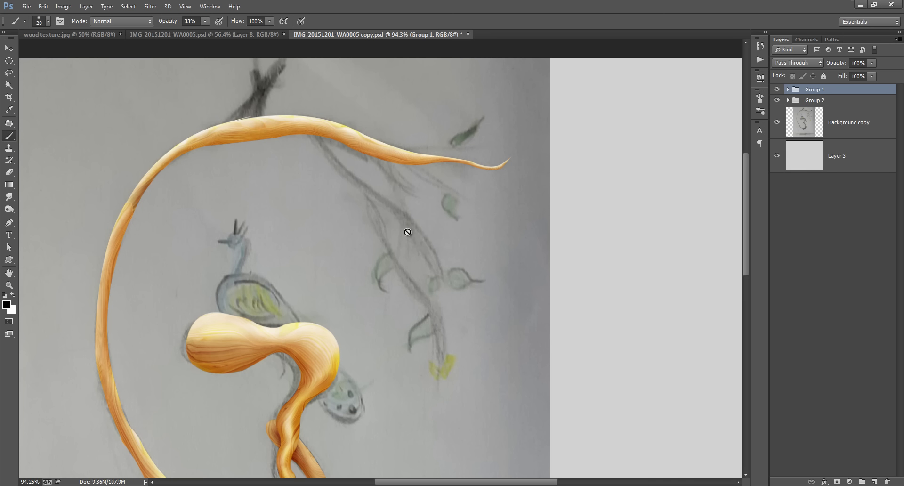
{"action": "left_click", "coordinate": [843, 124]}
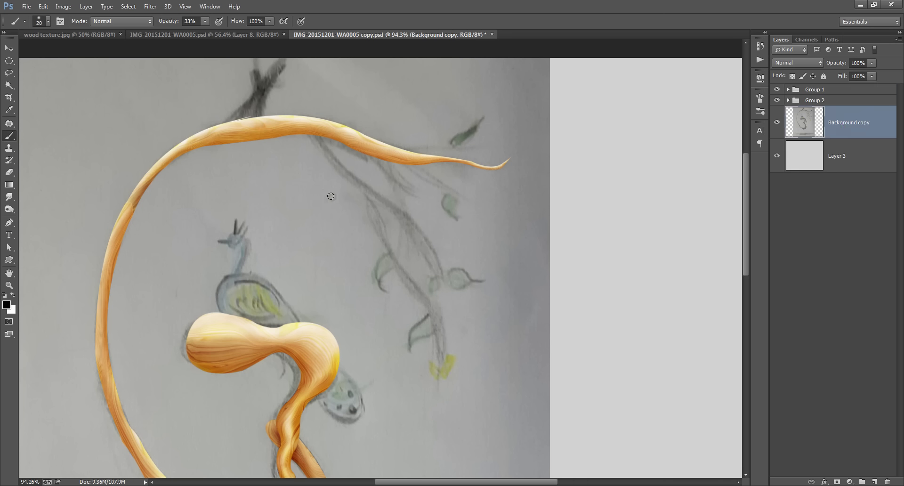
Trace a curved Pen path along the sketched side twig from the curl junction and back
{"action": "key", "text": "p"}
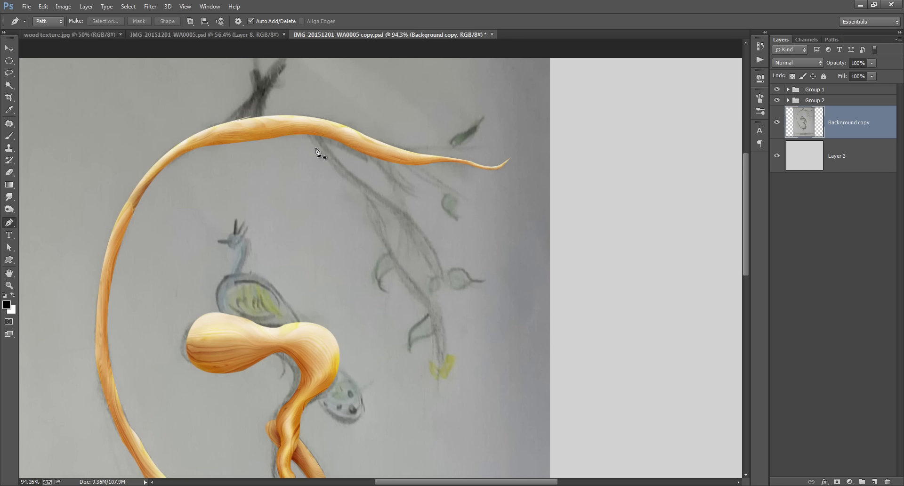
{"action": "left_click", "coordinate": [299, 130]}
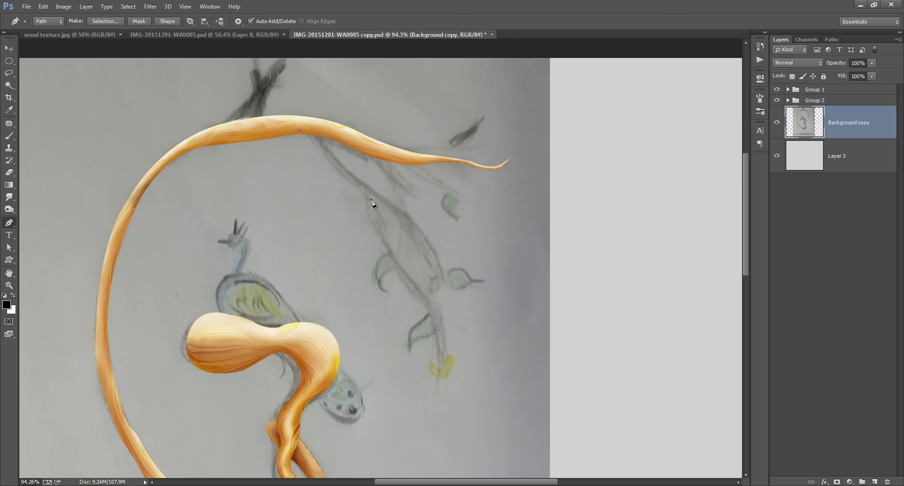
{"action": "left_click_drag", "start_coordinate": [365, 194], "coordinate": [399, 205]}
{"action": "left_click_drag", "start_coordinate": [444, 284], "coordinate": [451, 325]}
{"action": "scroll", "coordinate": [449, 310], "scroll_direction": "up", "scroll_amount": 3}
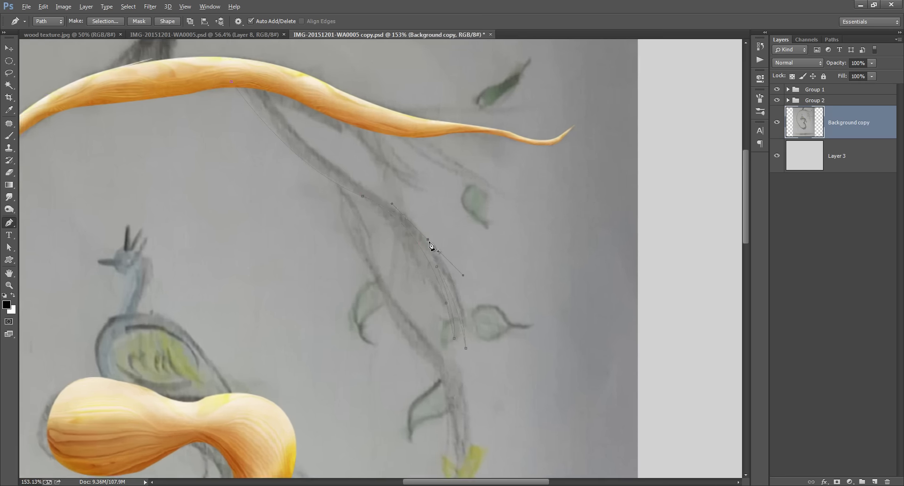
{"action": "mouse_move", "coordinate": [406, 220]}
{"action": "left_mouse_down"}
{"action": "mouse_move", "coordinate": [392, 204]}
{"action": "mouse_move", "coordinate": [407, 212]}
{"action": "left_mouse_up"}
{"action": "left_click_drag", "start_coordinate": [367, 183], "coordinate": [354, 180]}
{"action": "left_click_drag", "start_coordinate": [349, 185], "coordinate": [276, 149]}
{"action": "left_click_drag", "start_coordinate": [260, 85], "coordinate": [283, 113]}
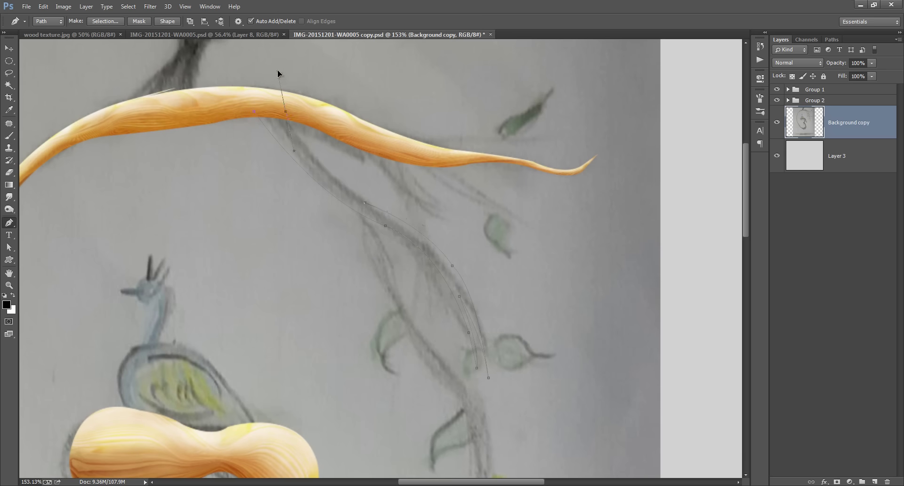
{"action": "left_click_drag", "start_coordinate": [311, 77], "coordinate": [314, 77]}
Convert the lower anchor's curve handles and nudge the traced twig path slightly
{"action": "key", "text": "a"}
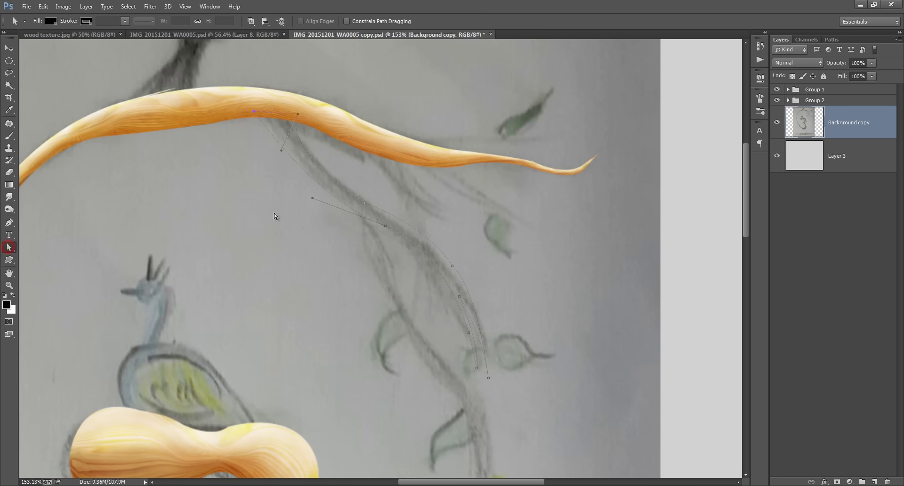
{"action": "left_click_drag", "start_coordinate": [387, 224], "coordinate": [386, 227]}
{"action": "left_click", "coordinate": [9, 222]}
{"action": "left_click", "coordinate": [78, 257]}
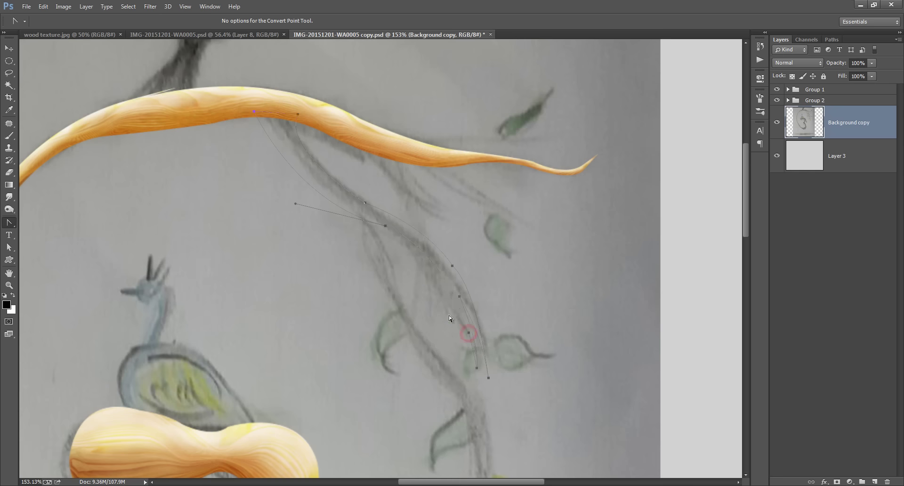
{"action": "left_click", "coordinate": [385, 226]}
{"action": "key", "text": "a"}
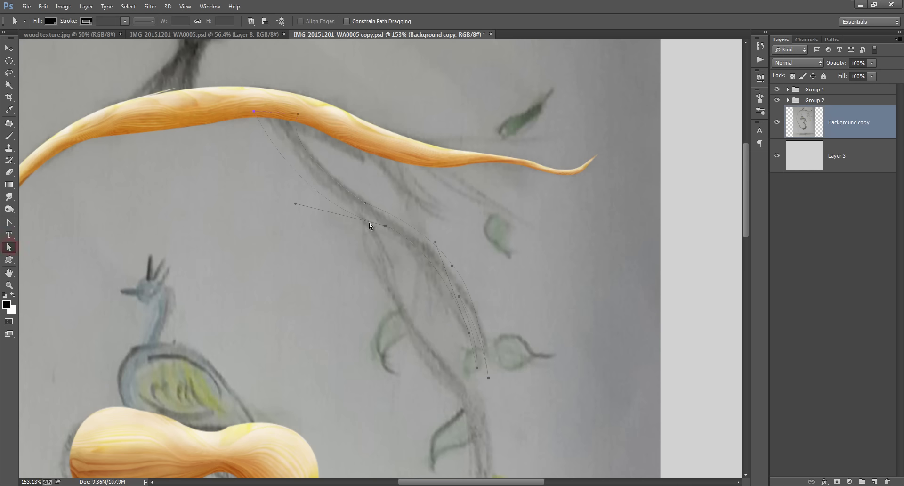
{"action": "left_click_drag", "start_coordinate": [387, 227], "coordinate": [385, 232]}
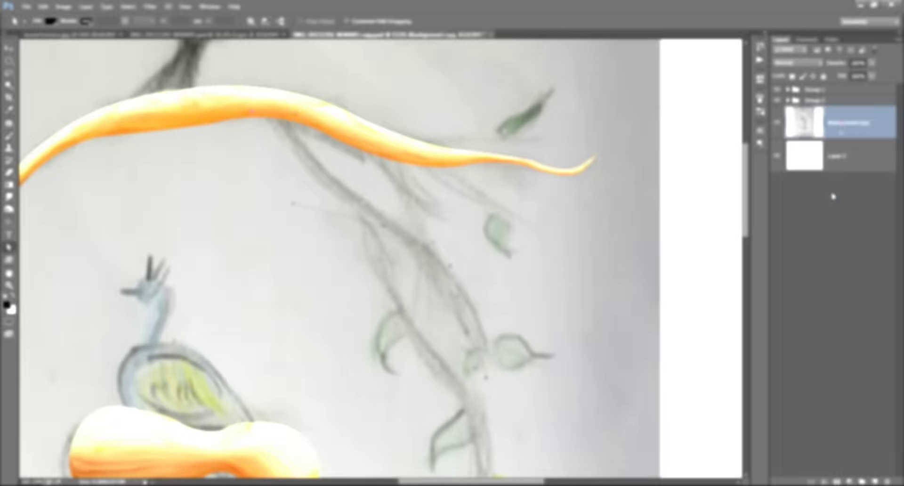
Add a new empty Layer 12 above Background copy
{"action": "left_click", "coordinate": [836, 220]}
{"action": "left_click", "coordinate": [841, 124]}
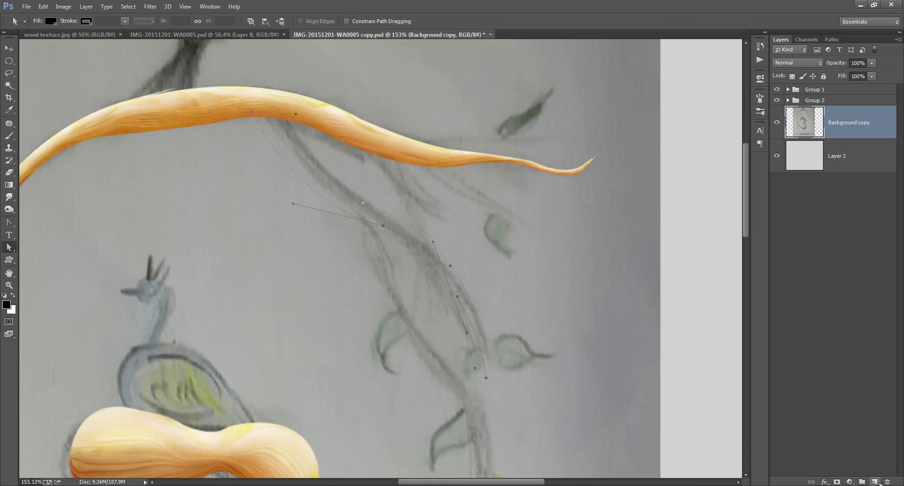
{"action": "left_click", "coordinate": [875, 481]}
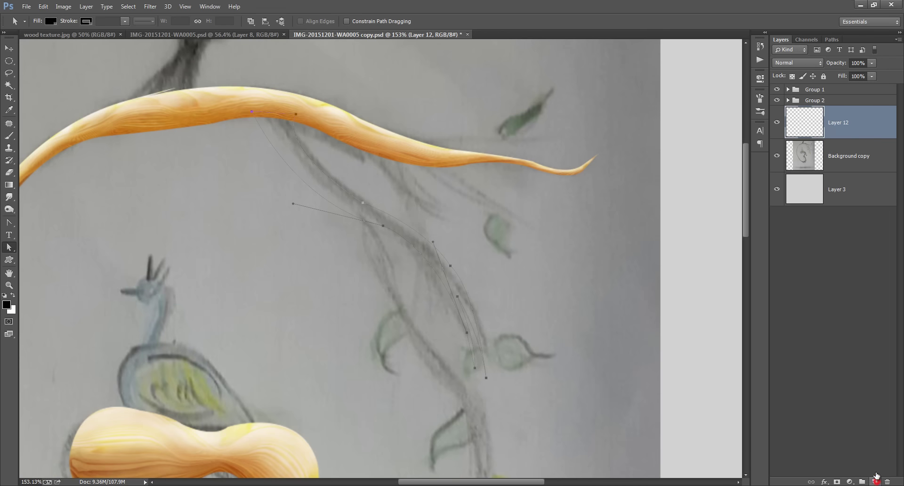
Turn the traced twig path into a selection with 0 feather
{"action": "key", "text": "p"}
{"action": "right_click", "coordinate": [307, 163]}
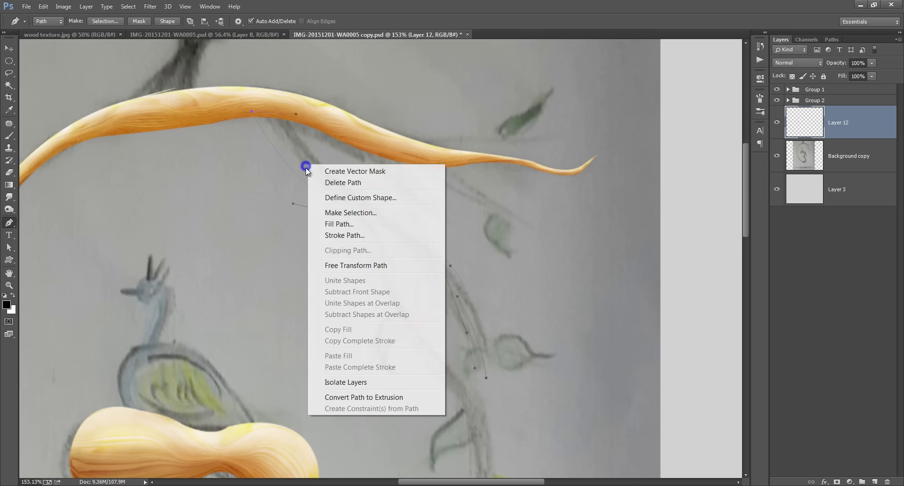
{"action": "left_click", "coordinate": [394, 213]}
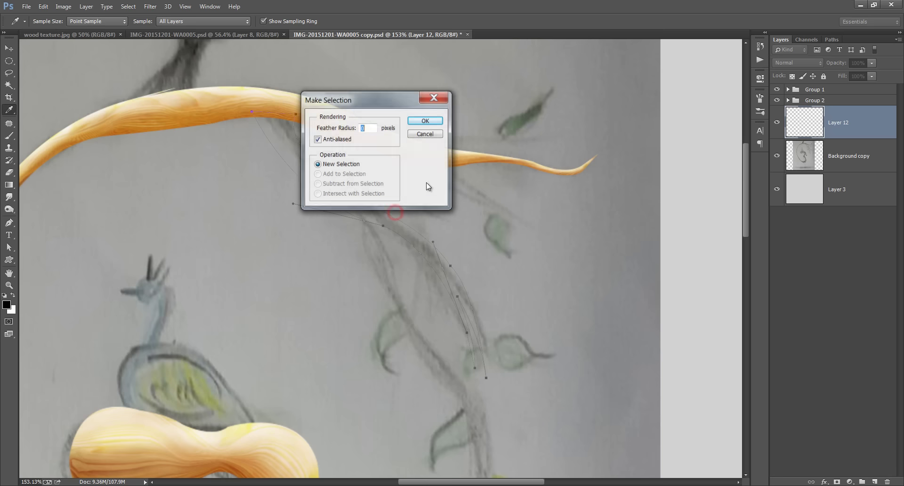
{"action": "left_click", "coordinate": [431, 121]}
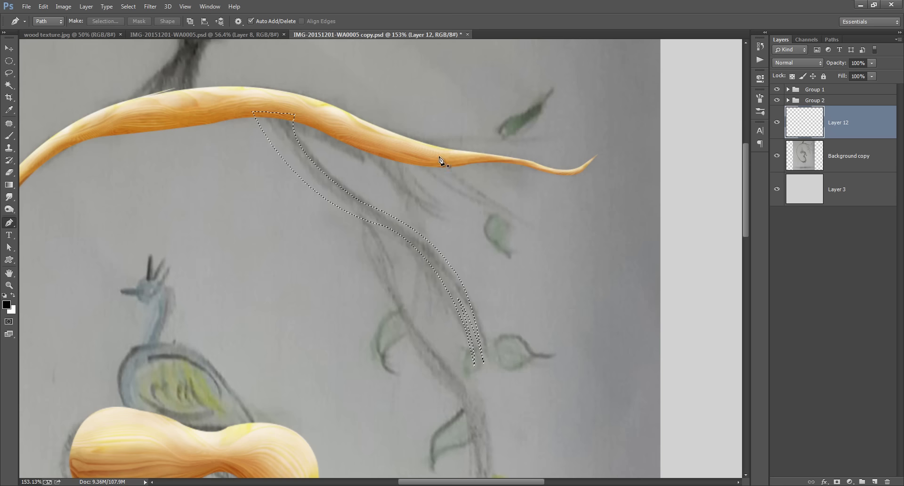
Fill the twig selection with dark red #4d0000 on Layer 12
{"action": "left_click", "coordinate": [7, 304]}
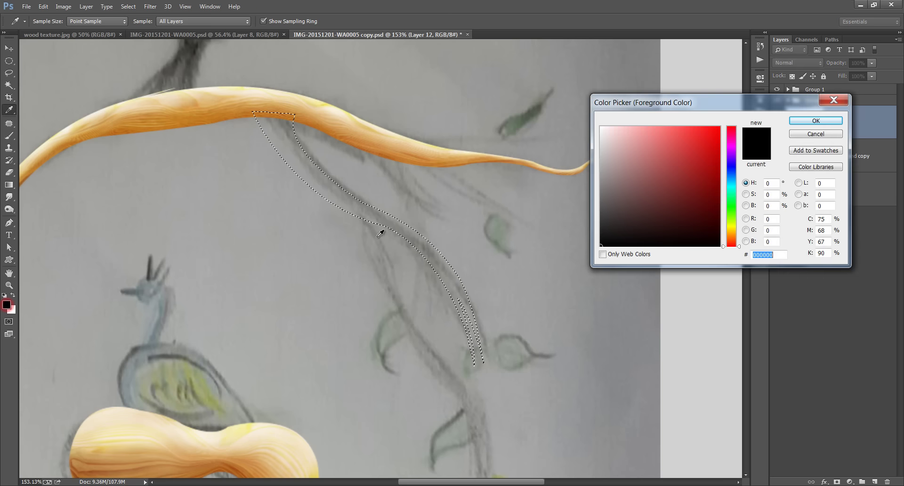
{"action": "left_click_drag", "start_coordinate": [715, 210], "coordinate": [726, 211]}
{"action": "left_click", "coordinate": [816, 121]}
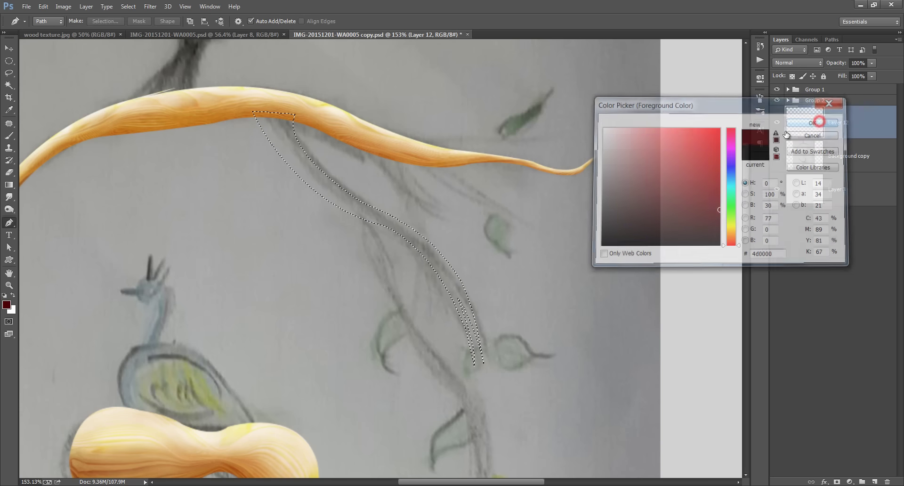
{"action": "key", "text": "alt+BackSpace"}
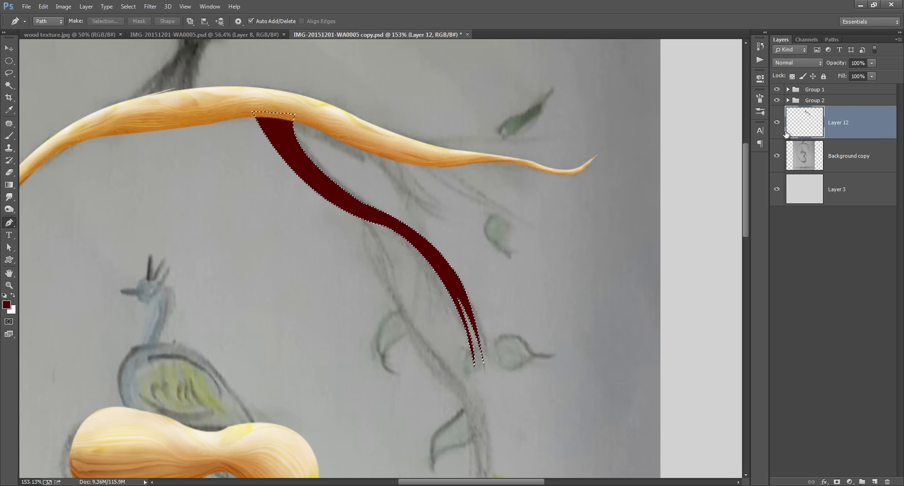
Deselect and start trimming the dark red branch with an 80-size eraser
{"action": "key", "text": "ctrl+d"}
{"action": "key", "text": "e"}
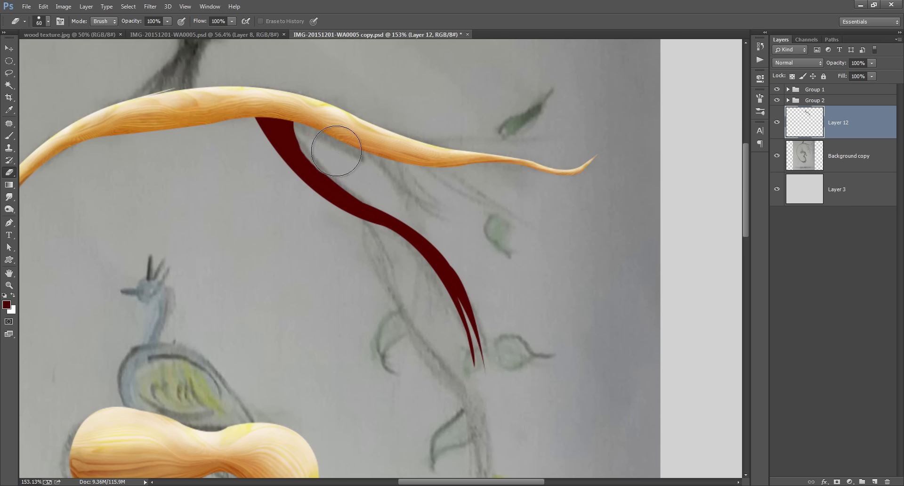
{"action": "key", "text": "bracketright"}
{"action": "key", "text": "bracketright"}
{"action": "key", "text": "bracketright"}
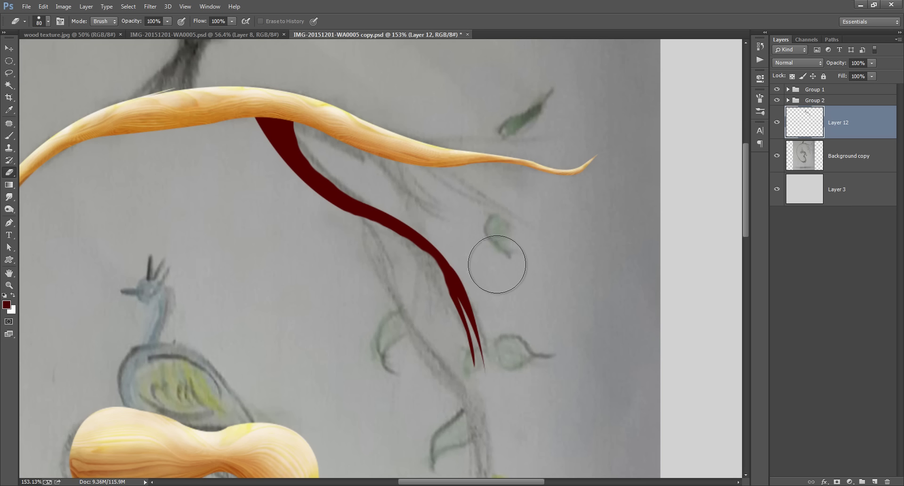
{"action": "left_click", "coordinate": [473, 244]}
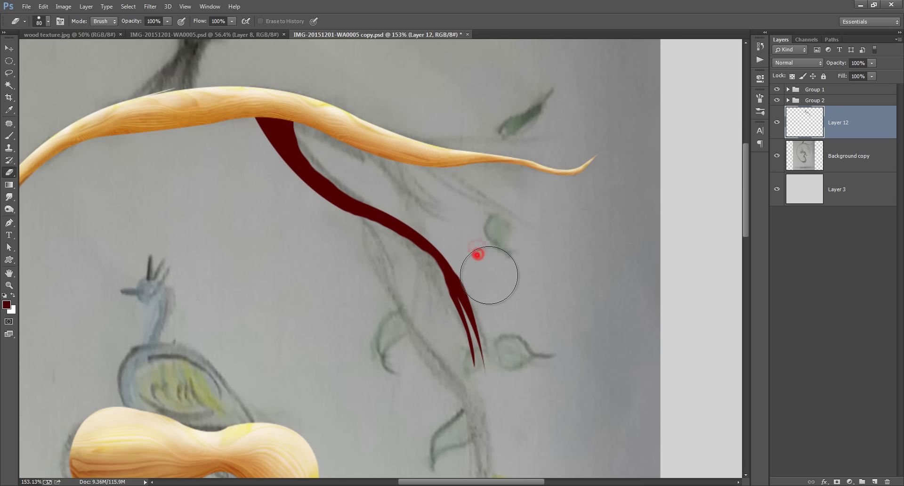
{"action": "left_click", "coordinate": [494, 288]}
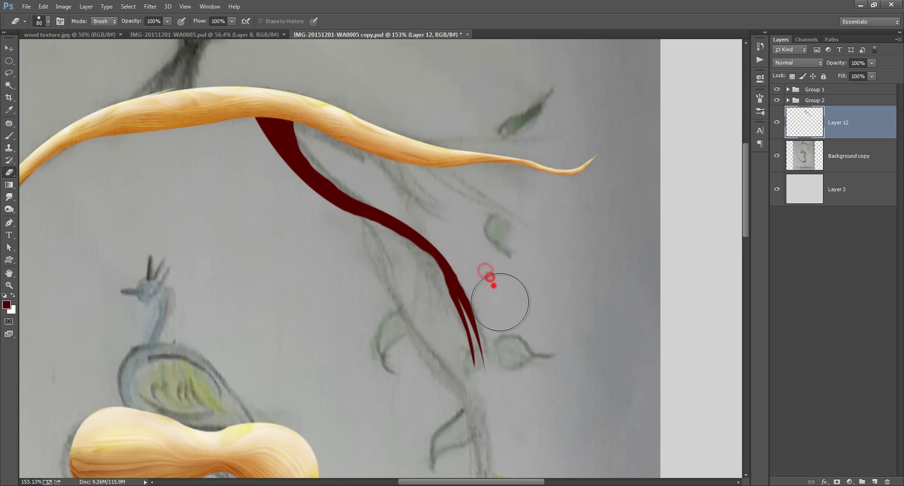
{"action": "left_click", "coordinate": [494, 287]}
{"action": "left_click", "coordinate": [493, 287]}
{"action": "left_click", "coordinate": [483, 262]}
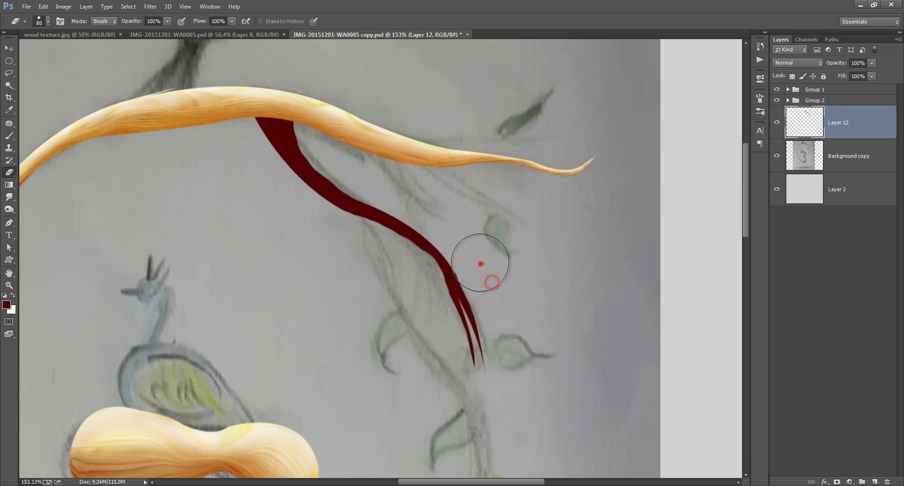
{"action": "left_click", "coordinate": [480, 258]}
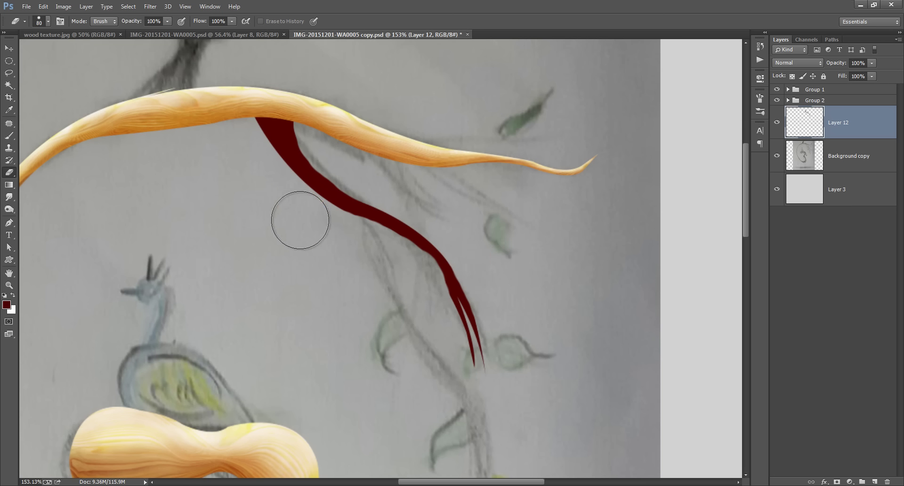
Erase along the branch's lower end so it tapers into two thin pointed tips
{"action": "left_click", "coordinate": [419, 299]}
{"action": "left_click", "coordinate": [425, 309]}
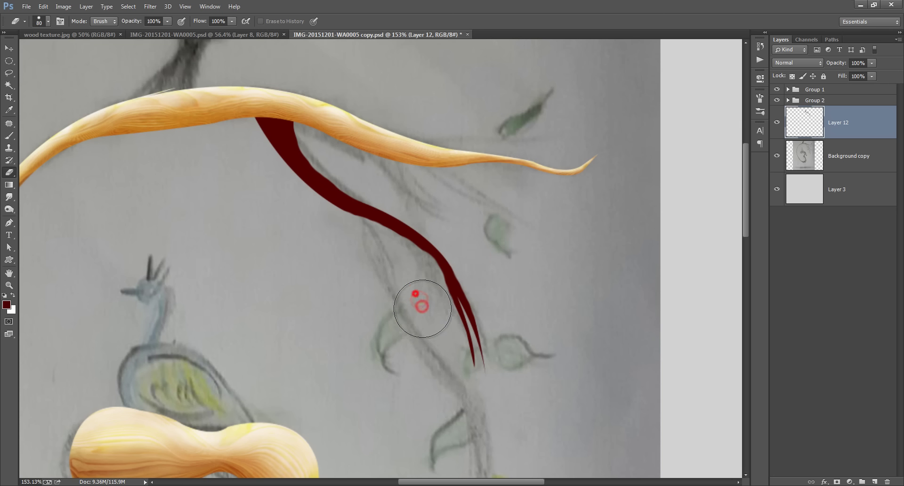
{"action": "left_click", "coordinate": [420, 305]}
{"action": "left_click", "coordinate": [422, 301]}
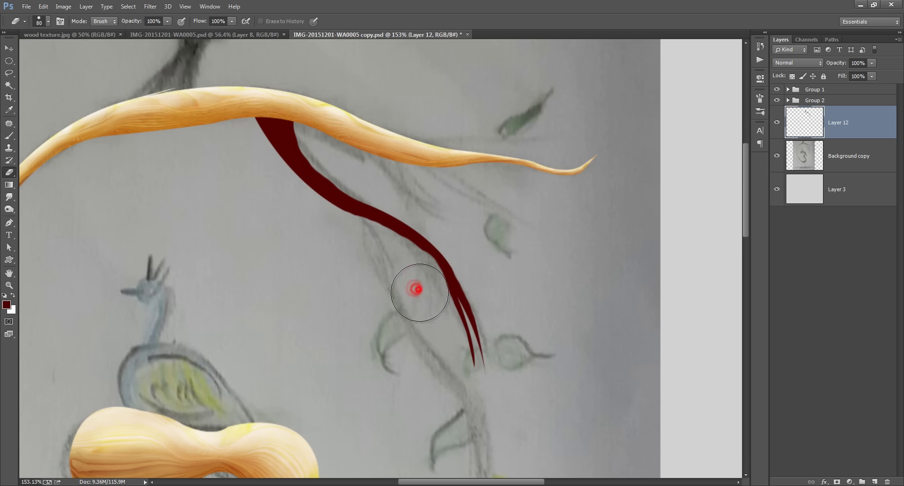
{"action": "left_click", "coordinate": [423, 307]}
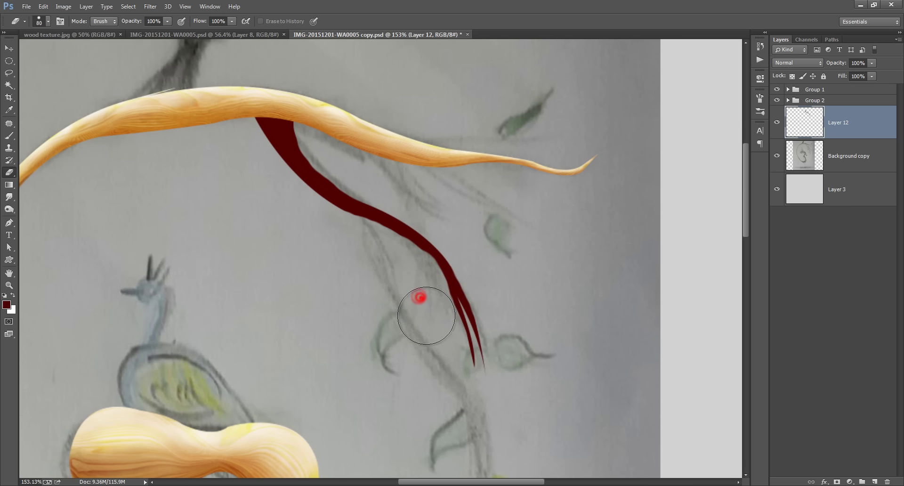
{"action": "left_click", "coordinate": [419, 299]}
{"action": "left_click", "coordinate": [422, 296]}
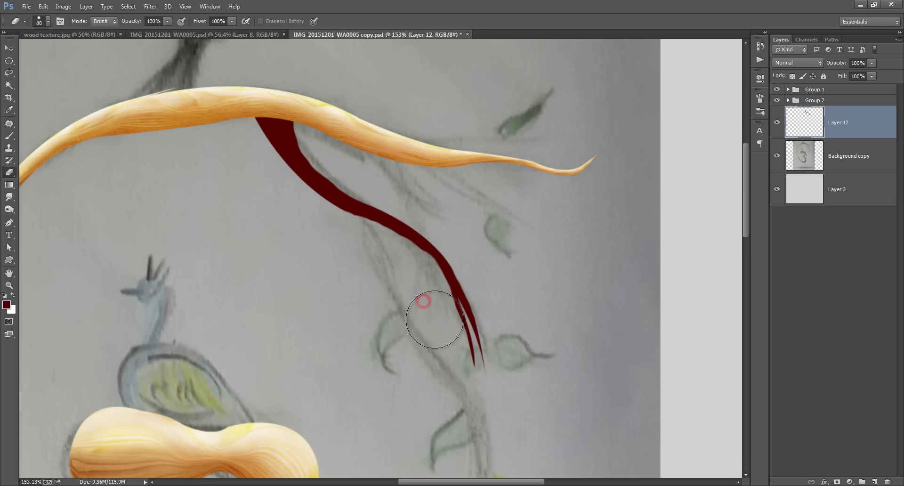
{"action": "left_click", "coordinate": [428, 316]}
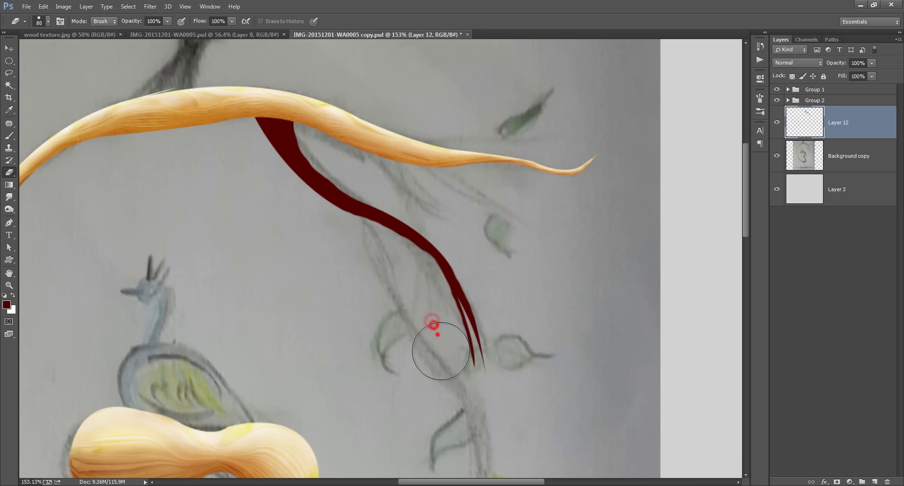
{"action": "left_click", "coordinate": [443, 363]}
{"action": "left_click", "coordinate": [446, 370]}
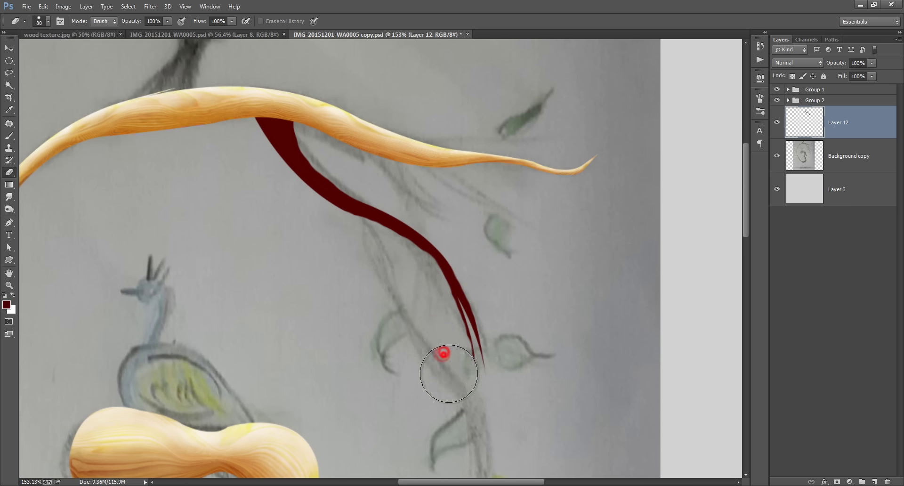
{"action": "left_click", "coordinate": [446, 356]}
{"action": "left_click", "coordinate": [437, 349]}
{"action": "left_click", "coordinate": [437, 338]}
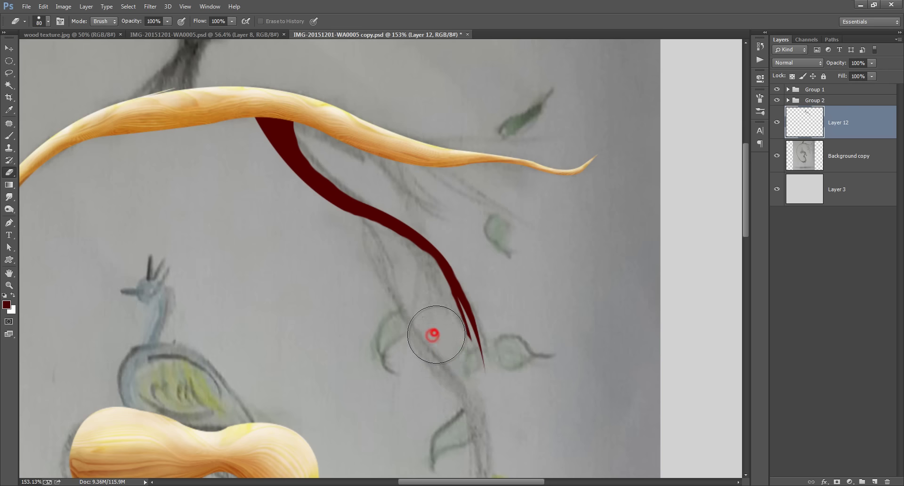
{"action": "left_click", "coordinate": [465, 324]}
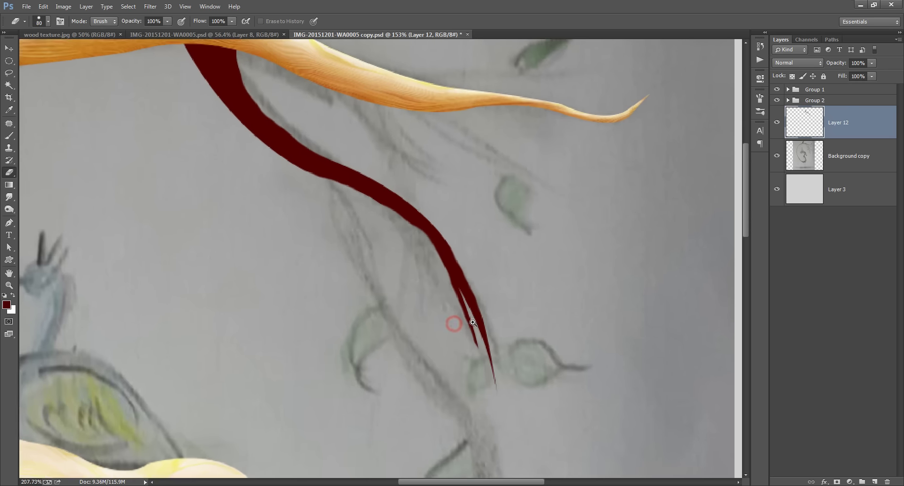
{"action": "key", "text": "bracketleft"}
{"action": "key", "text": "bracketleft"}
{"action": "key", "text": "bracketleft"}
{"action": "key", "text": "bracketleft"}
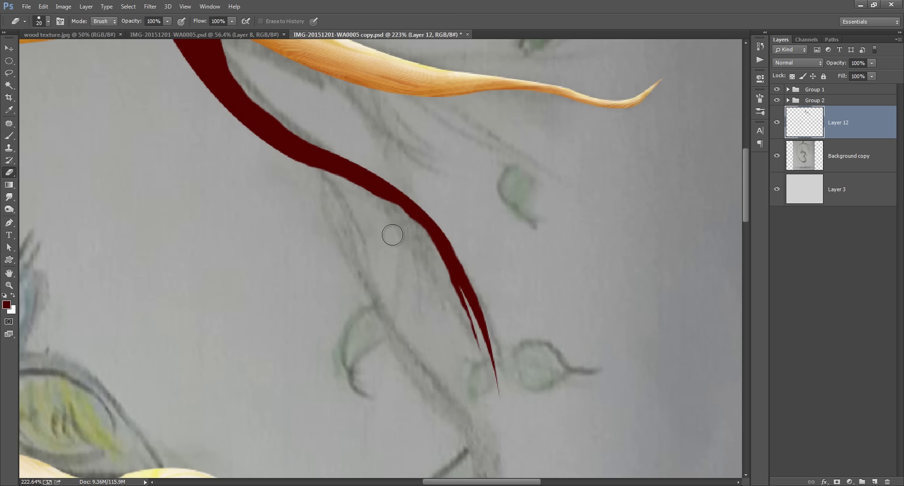
{"action": "key", "text": "bracketright"}
{"action": "key", "text": "bracketright"}
{"action": "key", "text": "bracketright"}
{"action": "key", "text": "bracketright"}
{"action": "key", "text": "bracketright"}
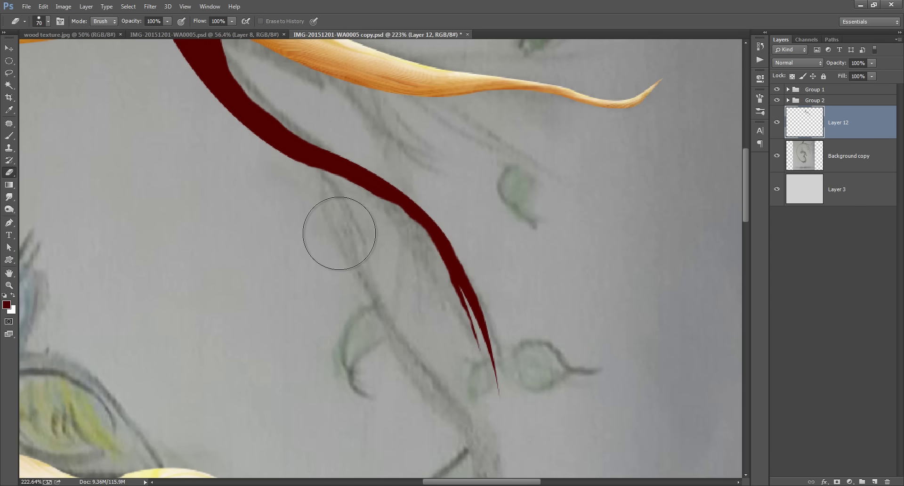
{"action": "key", "text": "bracketright"}
{"action": "key", "text": "bracketright"}
{"action": "key", "text": "bracketright"}
{"action": "key", "text": "bracketright"}
{"action": "key", "text": "bracketright"}
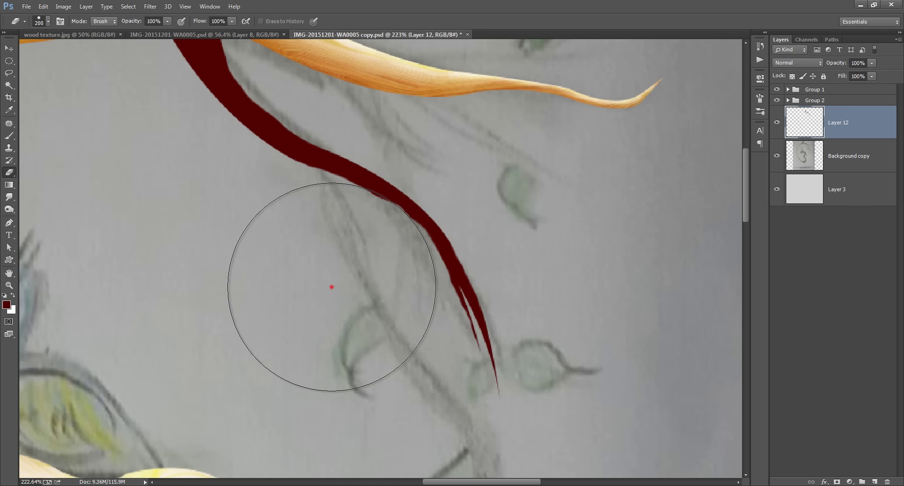
{"action": "key", "text": "bracketright"}
{"action": "key", "text": "bracketright"}
{"action": "left_click_drag", "start_coordinate": [332, 286], "coordinate": [343, 296]}
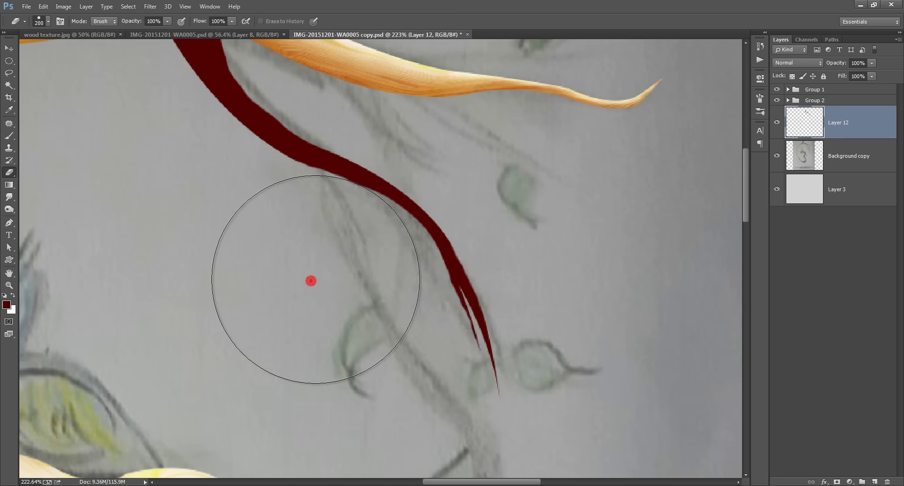
{"action": "left_click_drag", "start_coordinate": [342, 295], "coordinate": [310, 280]}
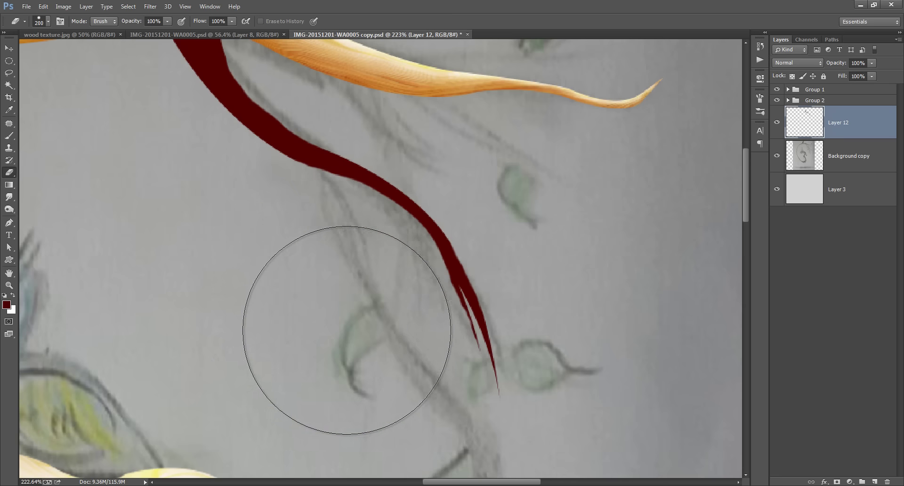
{"action": "left_click_drag", "start_coordinate": [359, 329], "coordinate": [353, 323]}
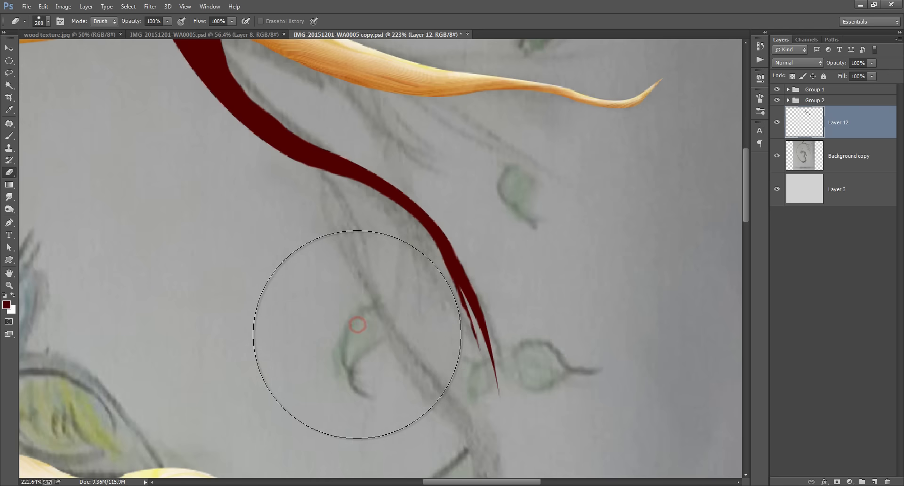
{"action": "left_click", "coordinate": [363, 343]}
{"action": "left_click", "coordinate": [369, 351]}
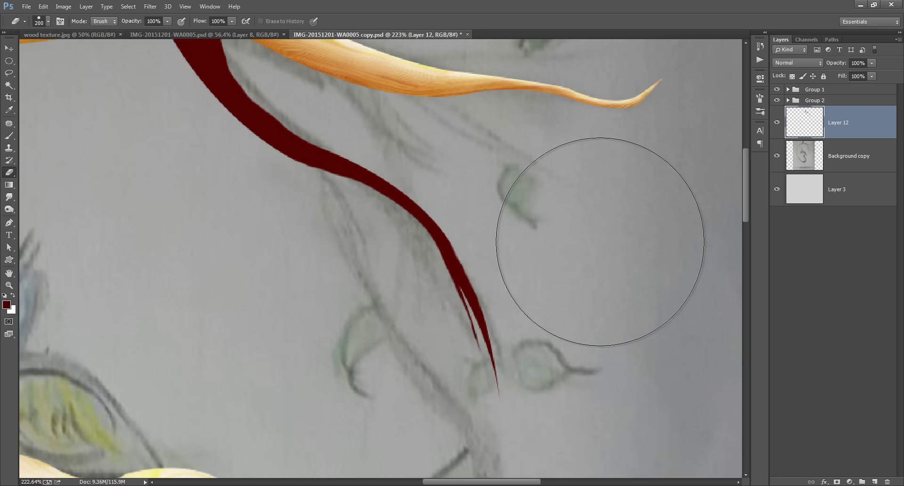
{"action": "key", "text": "ctrl+0"}
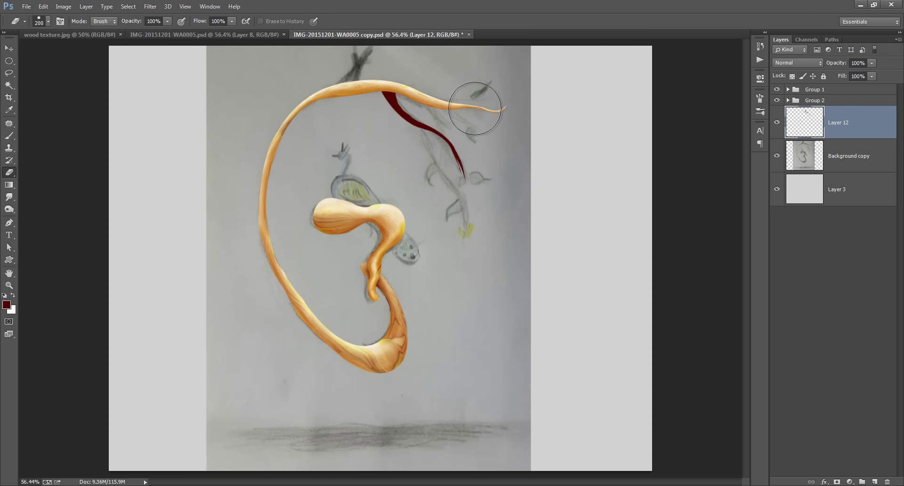
Zoom to the bird sketch, reduce the eraser to 100, and trim the branch to one point
{"action": "left_click", "coordinate": [421, 91]}
{"action": "left_click", "coordinate": [420, 92]}
{"action": "left_click_drag", "start_coordinate": [469, 180], "coordinate": [490, 181]}
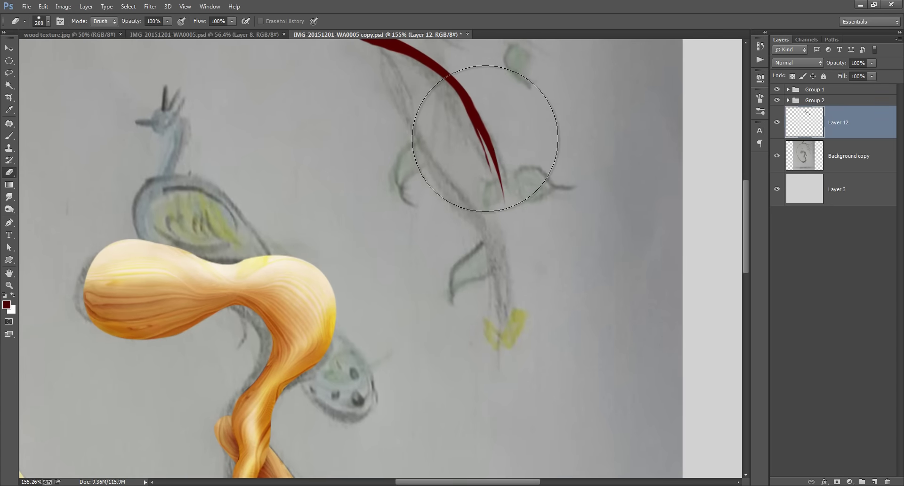
{"action": "left_click_drag", "start_coordinate": [448, 157], "coordinate": [455, 189]}
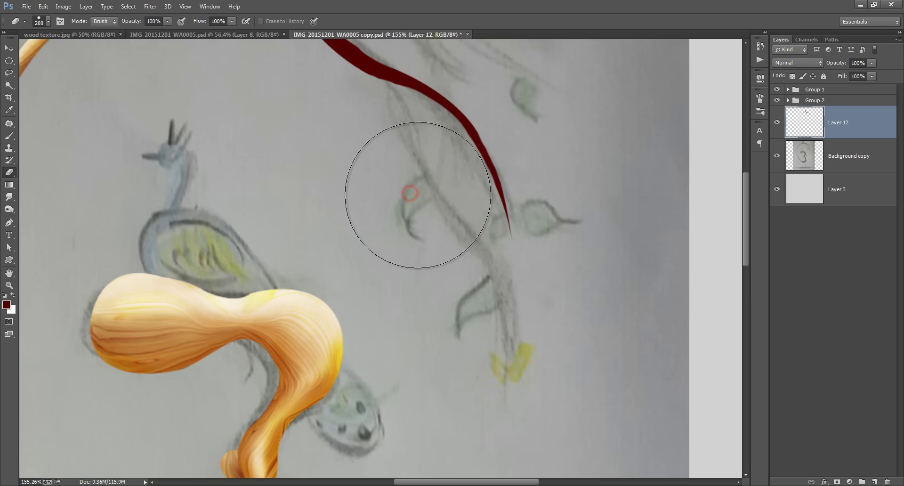
{"action": "left_click_drag", "start_coordinate": [421, 201], "coordinate": [412, 198]}
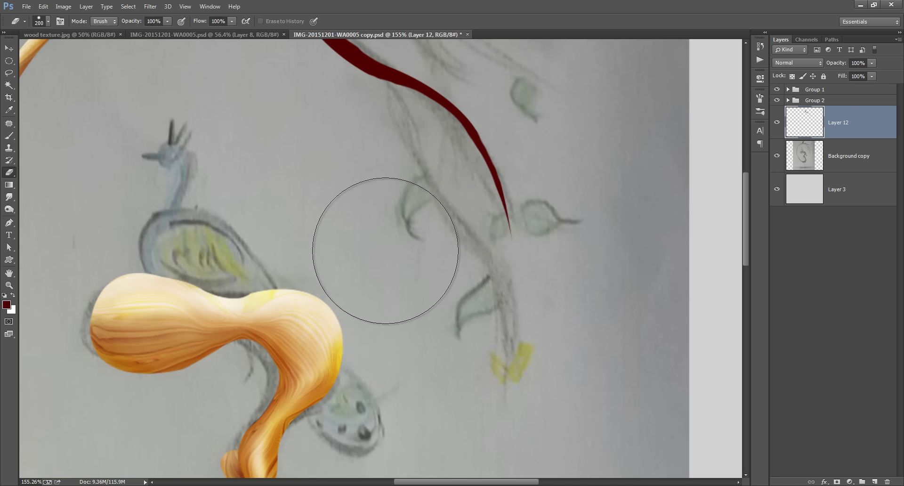
{"action": "key", "text": "bracketleft"}
{"action": "key", "text": "bracketleft"}
{"action": "key", "text": "bracketleft"}
{"action": "key", "text": "bracketleft"}
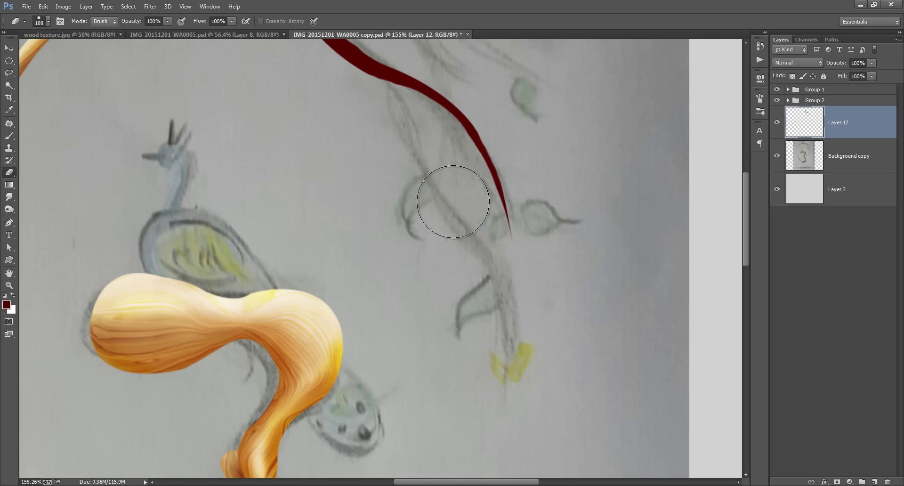
{"action": "left_click", "coordinate": [459, 197]}
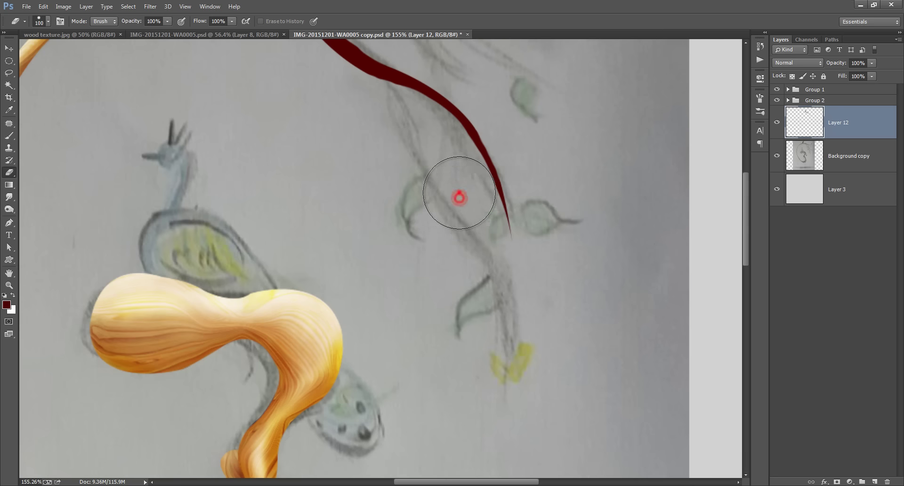
{"action": "left_click", "coordinate": [462, 199]}
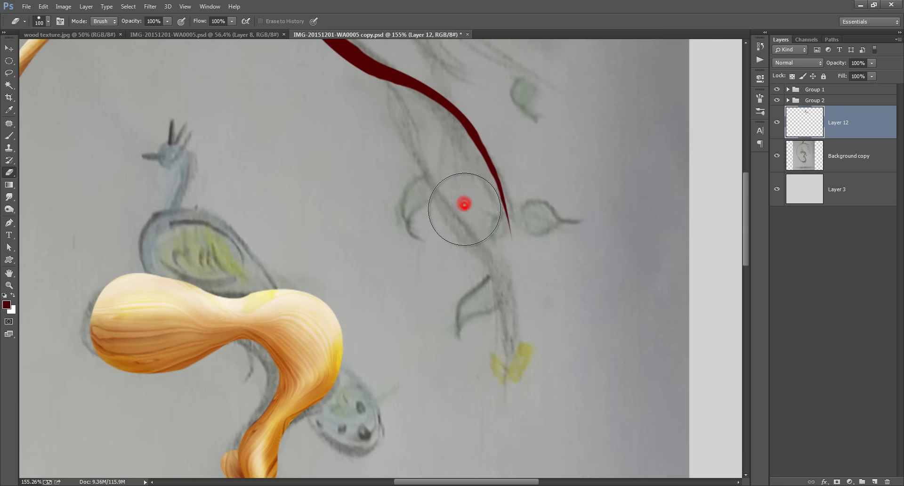
Fit the image on screen, choose the Move tool, and switch to wood texture.jpg
{"action": "key", "text": "ctrl+0"}
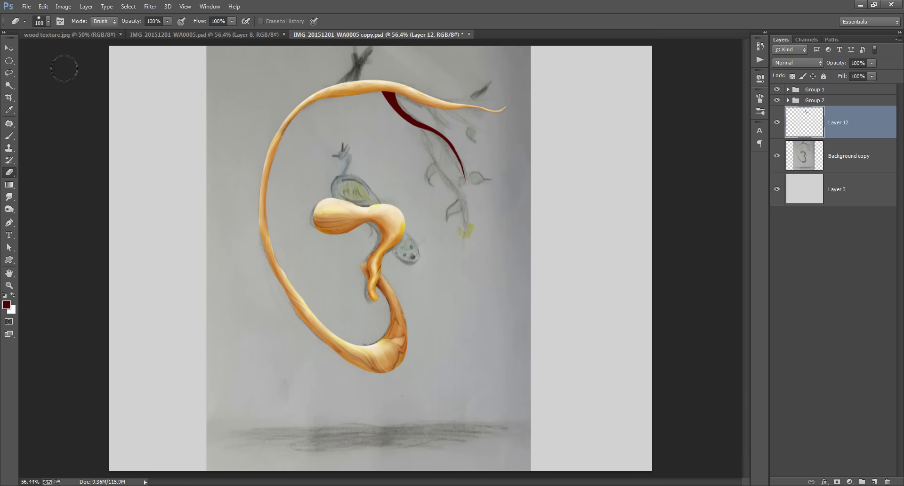
{"action": "left_click", "coordinate": [11, 49]}
{"action": "left_click", "coordinate": [43, 35]}
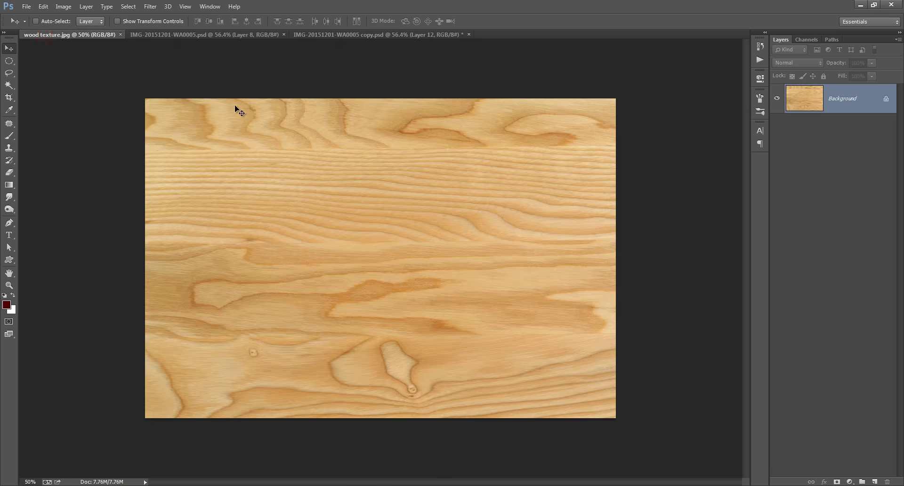
Drag the wood in as Layer 13, scaled 27.25% and rotated 47.65° over the upper branch
{"action": "mouse_move", "coordinate": [240, 115]}
{"action": "left_mouse_down"}
{"action": "mouse_move", "coordinate": [320, 67]}
{"action": "mouse_move", "coordinate": [348, 37]}
{"action": "mouse_move", "coordinate": [346, 88]}
{"action": "left_mouse_up"}
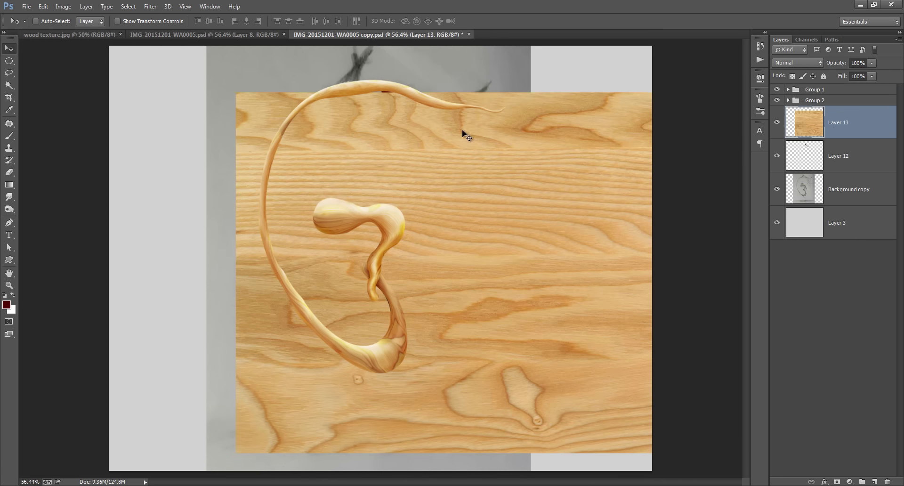
{"action": "key", "text": "ctrl+t"}
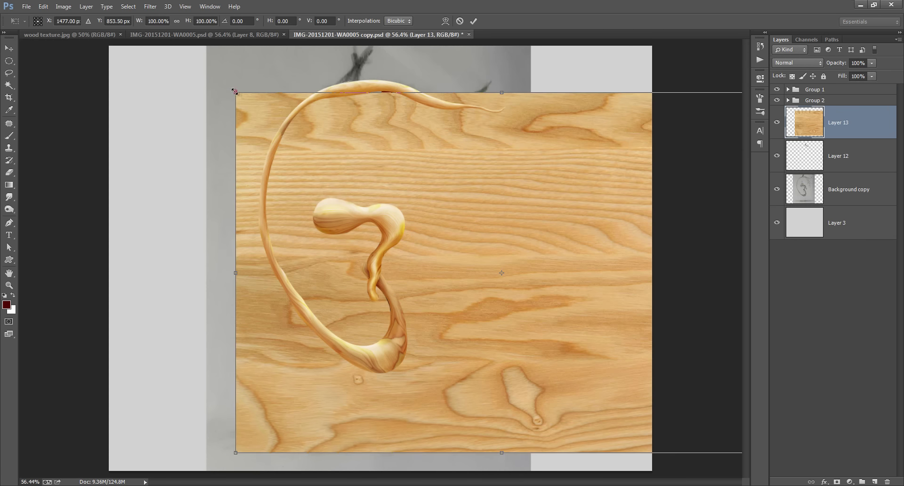
{"action": "mouse_move", "coordinate": [234, 90]}
{"action": "left_mouse_down"}
{"action": "mouse_move", "coordinate": [541, 297]}
{"action": "mouse_move", "coordinate": [353, 125]}
{"action": "left_mouse_up"}
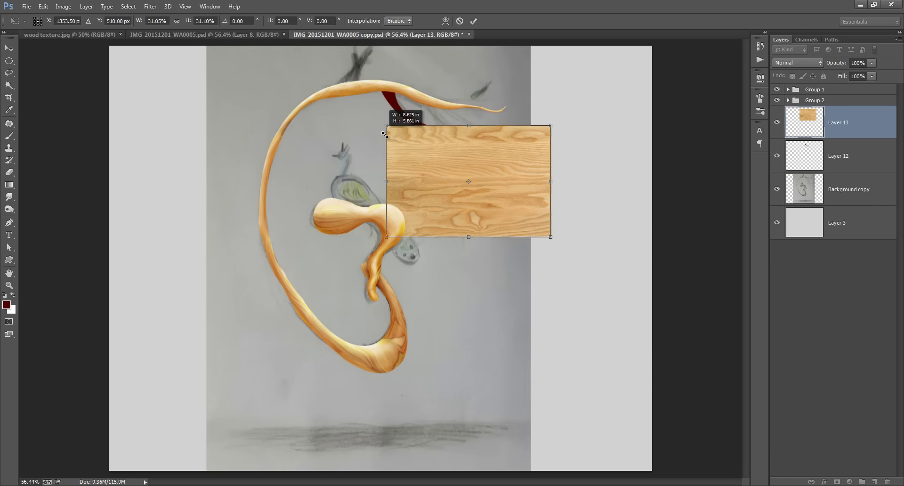
{"action": "left_click_drag", "start_coordinate": [300, 67], "coordinate": [407, 140]}
{"action": "left_click_drag", "start_coordinate": [570, 134], "coordinate": [571, 210]}
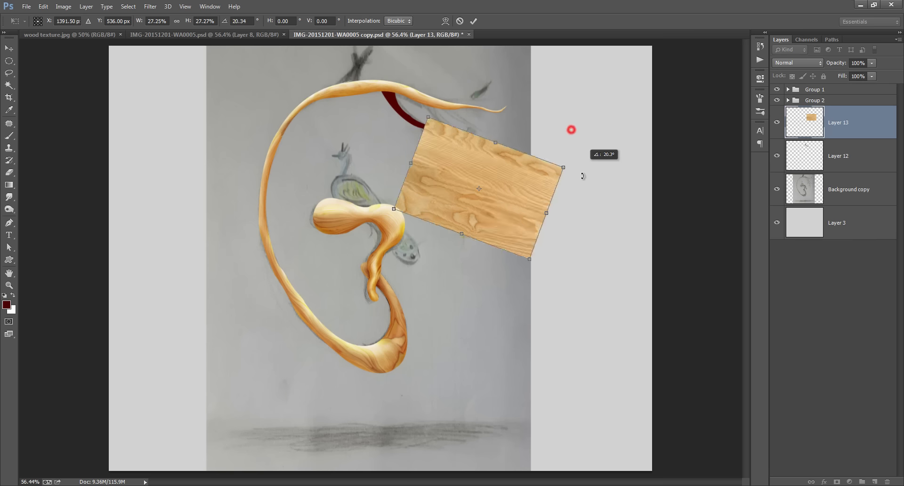
{"action": "left_click_drag", "start_coordinate": [498, 221], "coordinate": [433, 177]}
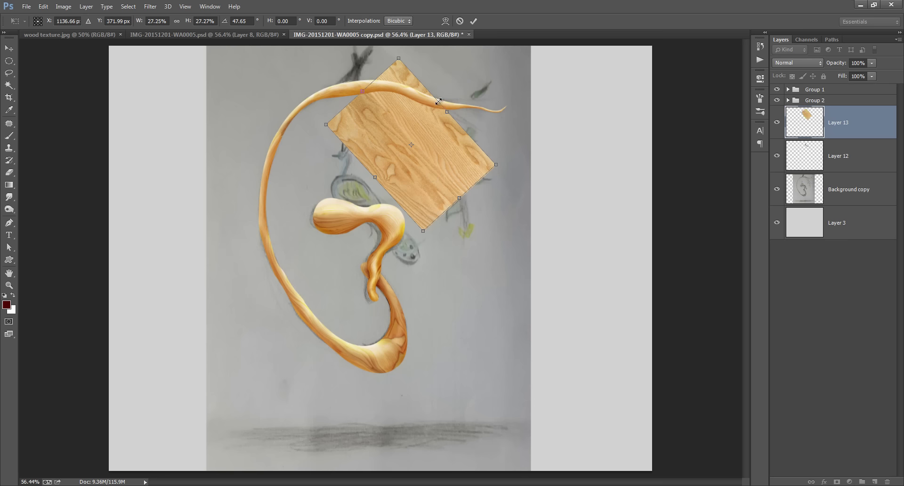
{"action": "left_click_drag", "start_coordinate": [410, 124], "coordinate": [405, 129]}
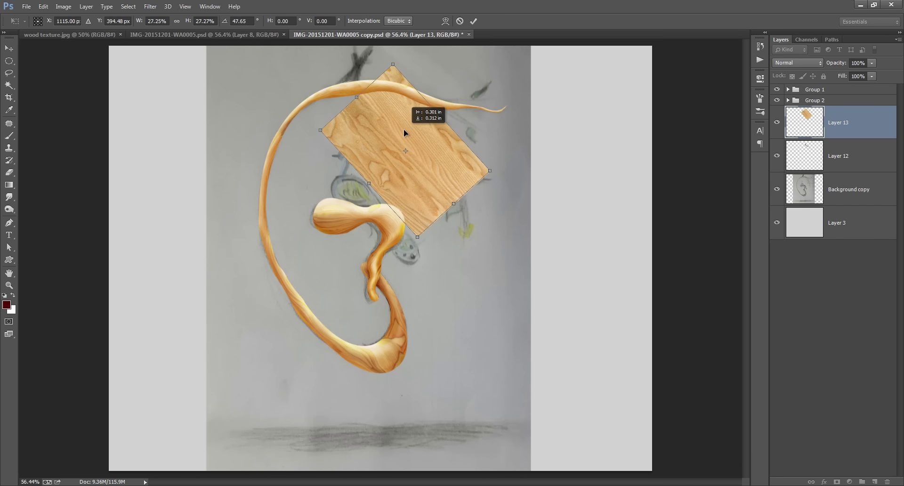
{"action": "left_click", "coordinate": [473, 21]}
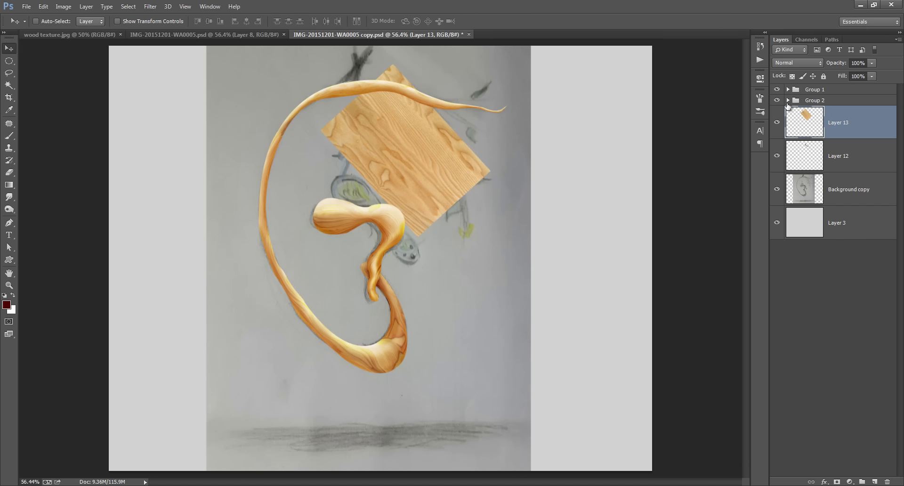
Hide Group 1, check Layer 13, and try Liquify on it with a Layer 8 backdrop, then cancel
{"action": "left_click", "coordinate": [777, 89]}
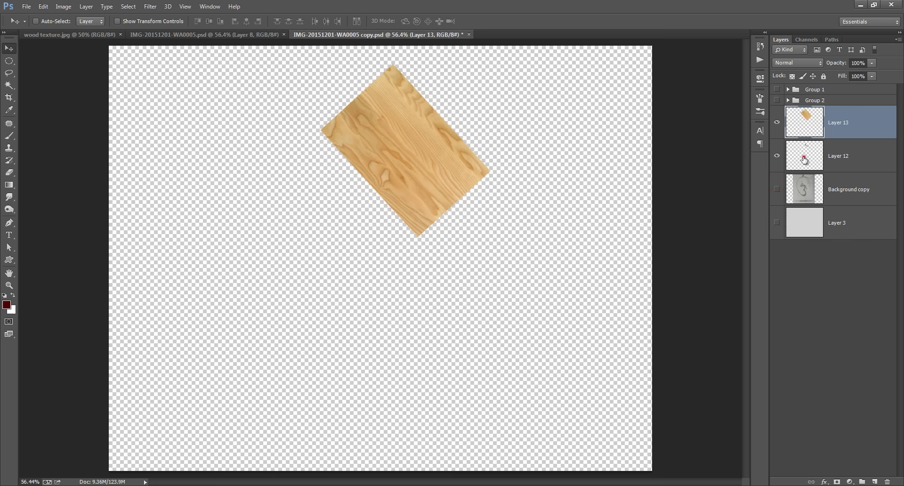
{"action": "left_click", "coordinate": [804, 160]}
{"action": "left_click", "coordinate": [778, 122]}
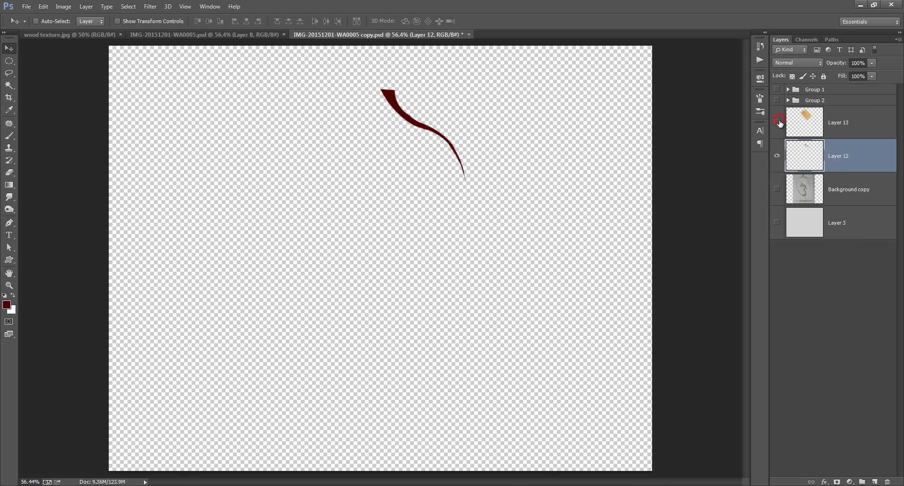
{"action": "left_click", "coordinate": [777, 122]}
{"action": "left_click", "coordinate": [805, 122]}
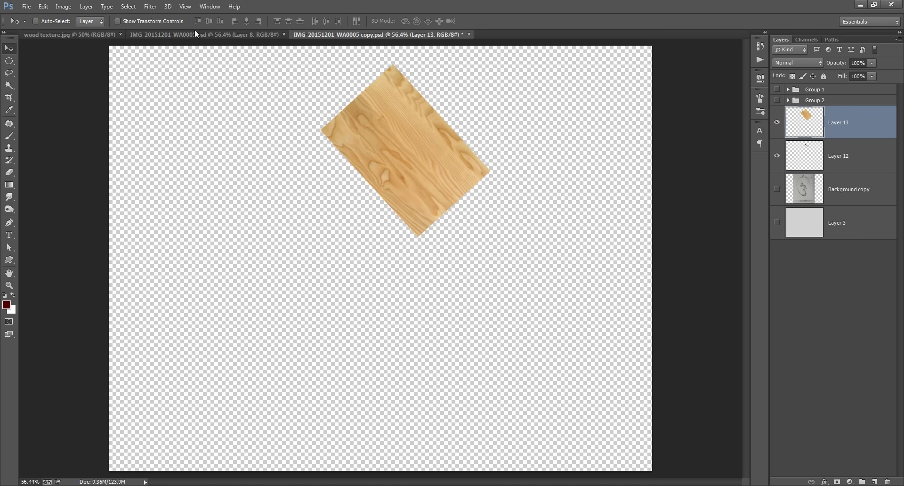
{"action": "left_click", "coordinate": [151, 7]}
{"action": "left_click", "coordinate": [180, 94]}
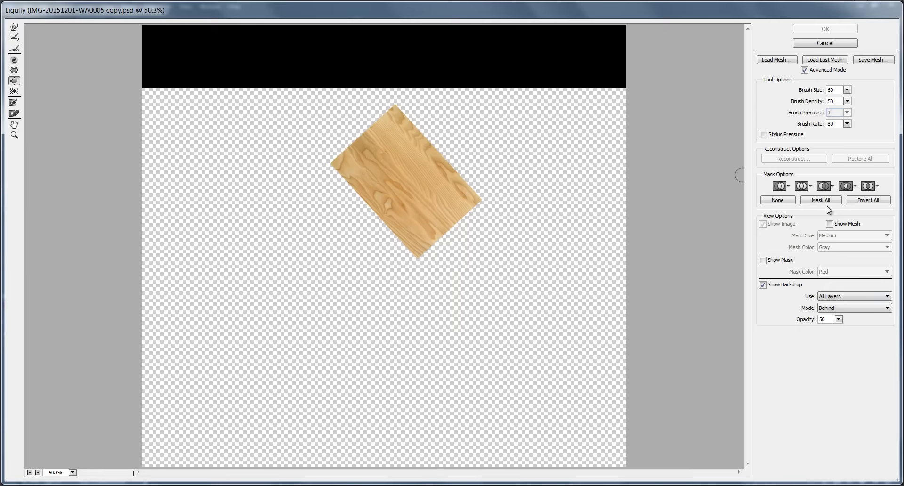
{"action": "left_click", "coordinate": [855, 296]}
{"action": "left_click", "coordinate": [853, 340]}
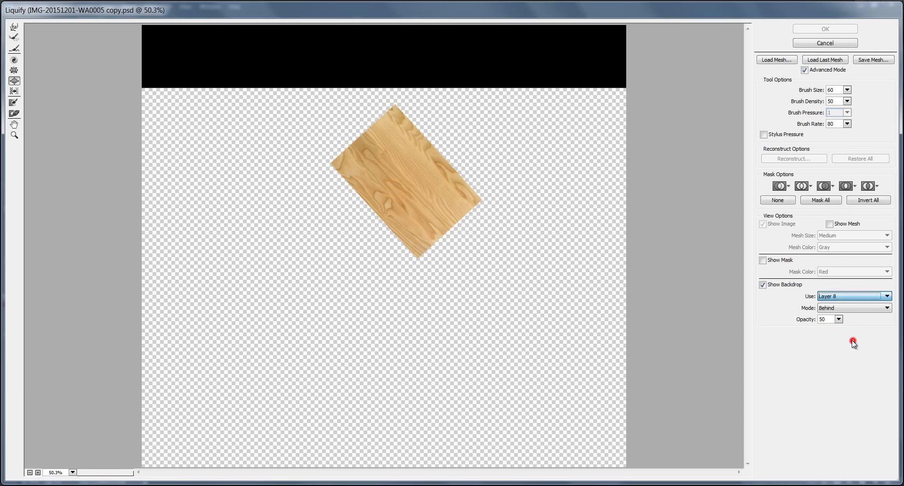
{"action": "left_click", "coordinate": [835, 44]}
Preview Layer 12 as the Liquify backdrop, cancel, and reopen Liquify's backdrop layer list
{"action": "left_click", "coordinate": [813, 160]}
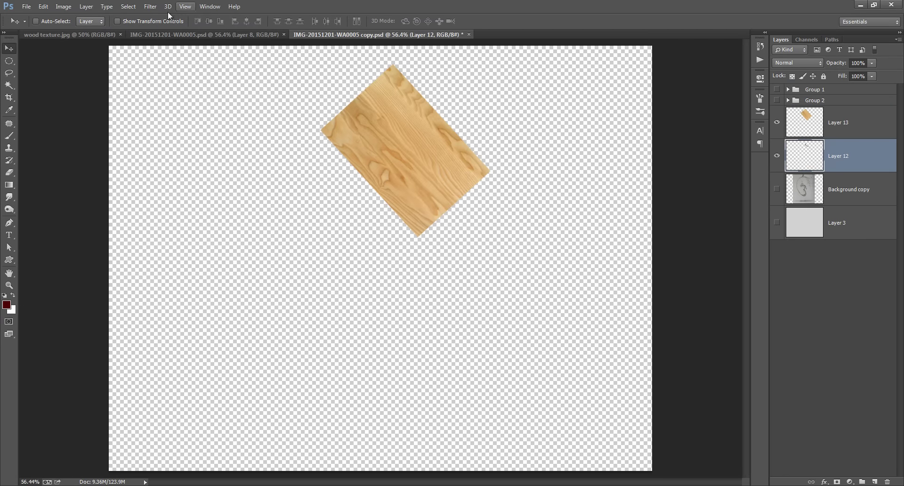
{"action": "left_click", "coordinate": [151, 7]}
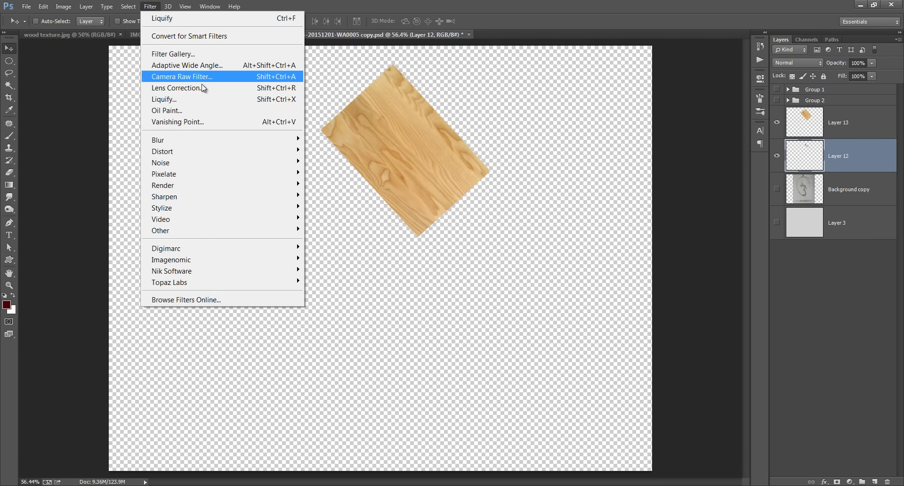
{"action": "left_click", "coordinate": [195, 103]}
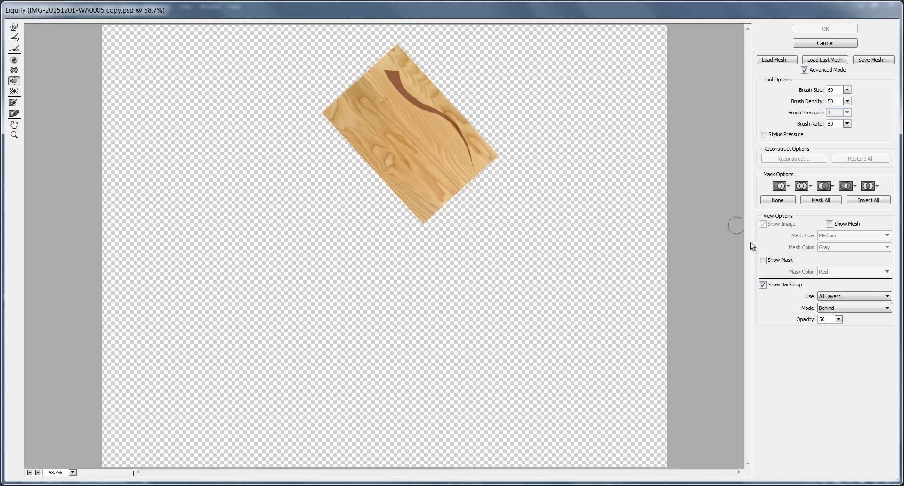
{"action": "left_click", "coordinate": [834, 298]}
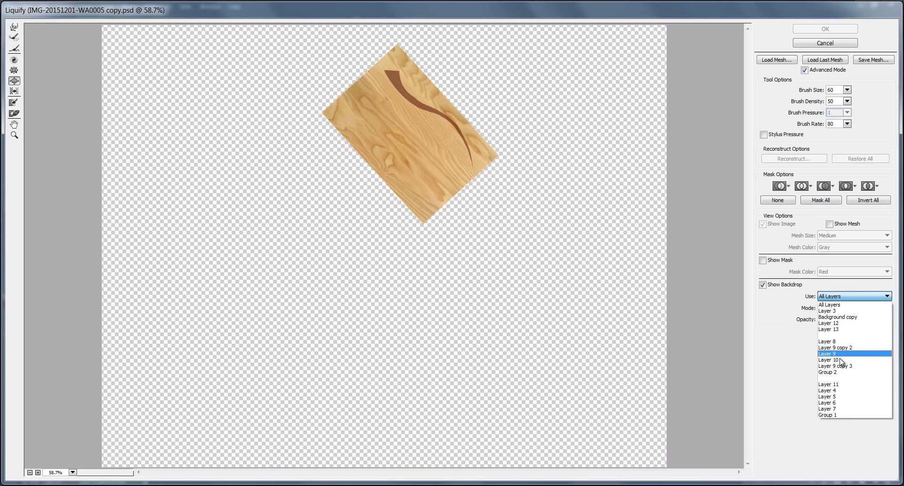
{"action": "left_click", "coordinate": [840, 324]}
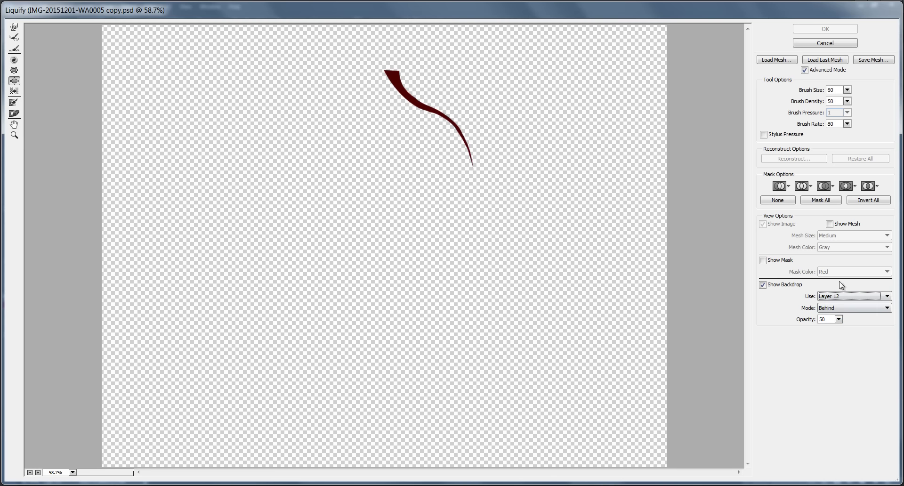
{"action": "left_click", "coordinate": [809, 45]}
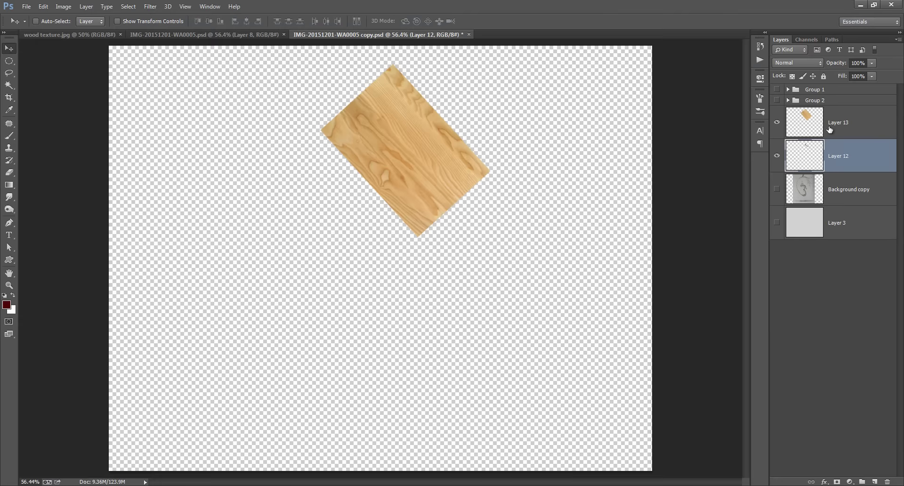
{"action": "left_click", "coordinate": [149, 7]}
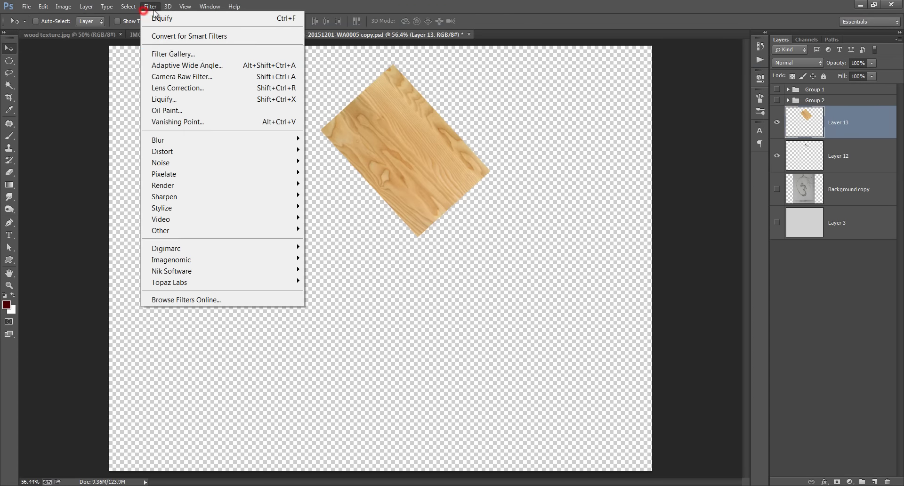
{"action": "left_click", "coordinate": [199, 100]}
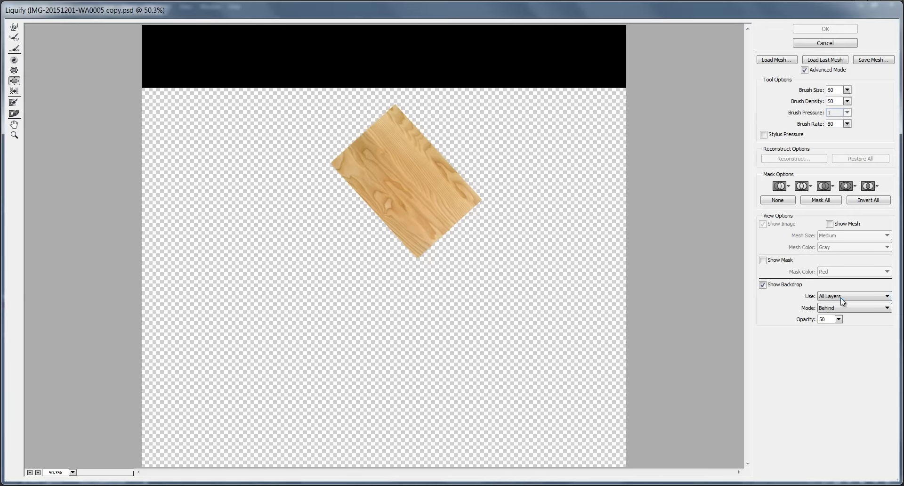
{"action": "left_click", "coordinate": [842, 298]}
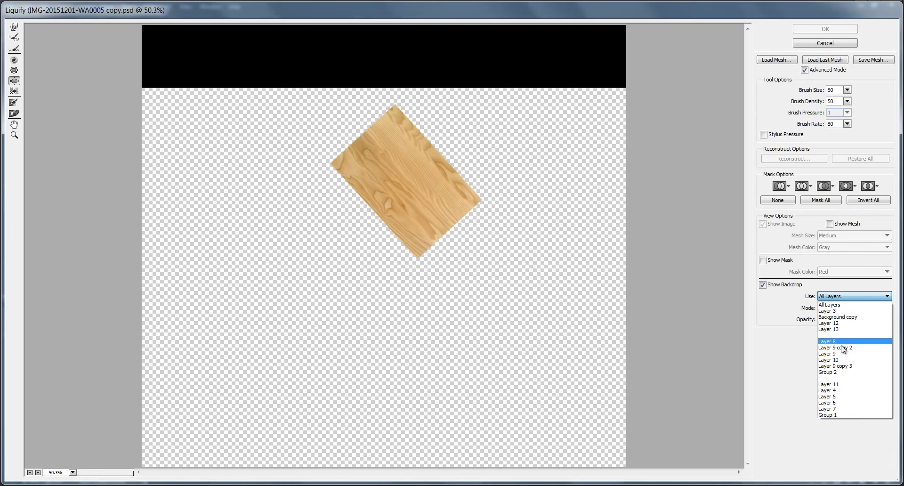
Set the Liquify backdrop to Layer 12 and zoom the preview out to show all the wood
{"action": "left_click", "coordinate": [844, 323]}
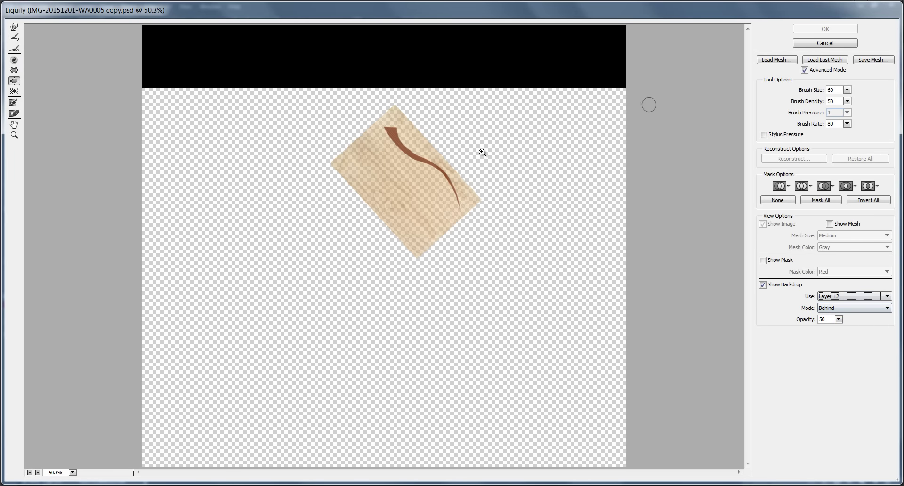
{"action": "left_click", "coordinate": [431, 180]}
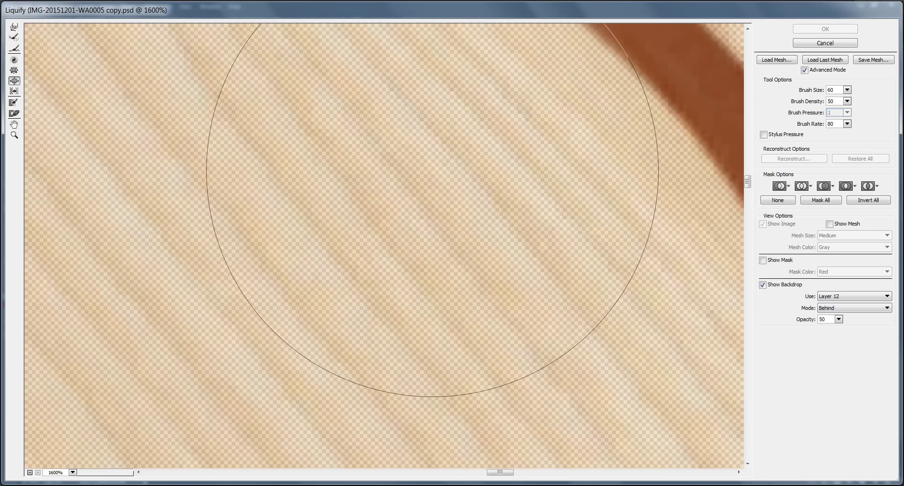
{"action": "left_click", "coordinate": [423, 179], "text": "alt"}
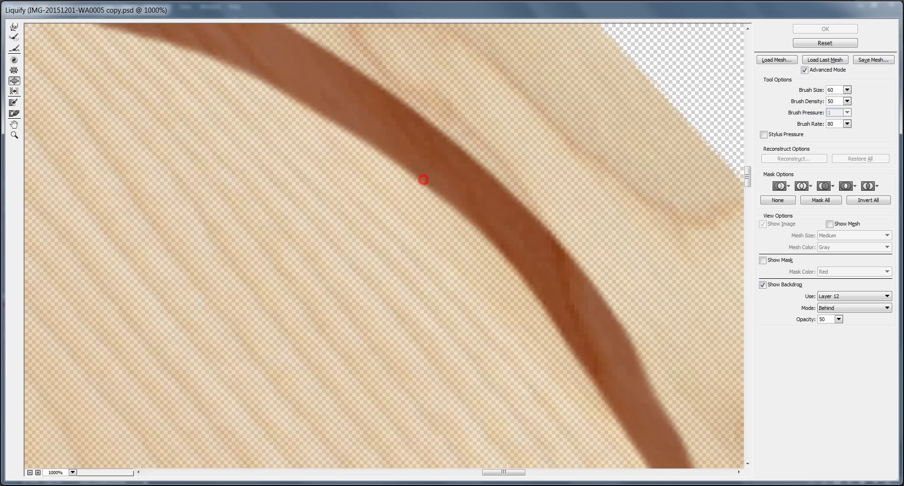
{"action": "left_click", "coordinate": [412, 188], "text": "alt"}
{"action": "left_click", "coordinate": [412, 189], "text": "alt"}
{"action": "left_click", "coordinate": [398, 191], "text": "alt"}
{"action": "left_click", "coordinate": [397, 194], "text": "alt"}
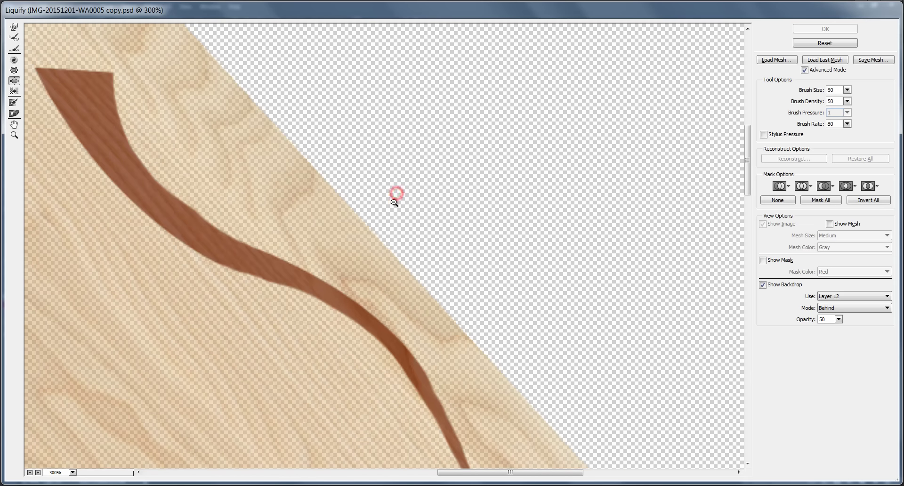
{"action": "left_click", "coordinate": [393, 200], "text": "alt"}
{"action": "left_click", "coordinate": [390, 204], "text": "alt"}
{"action": "left_click", "coordinate": [389, 207], "text": "alt"}
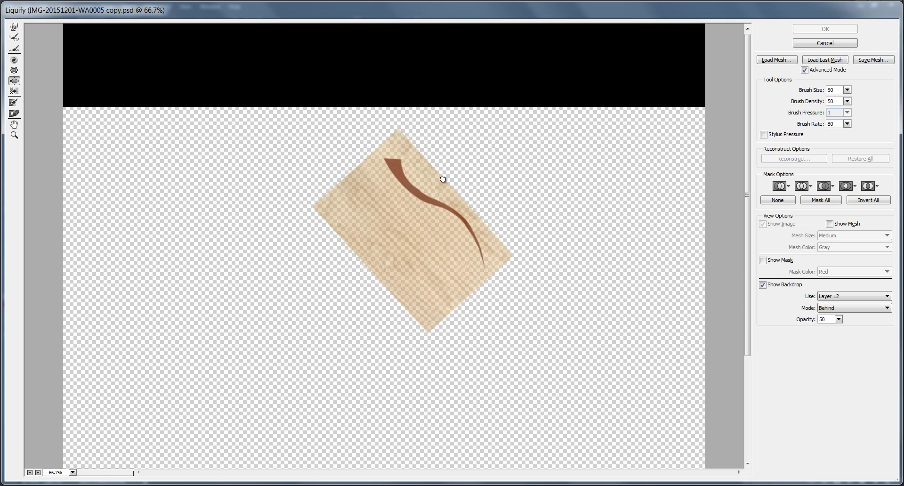
{"action": "left_click_drag", "start_coordinate": [443, 179], "coordinate": [438, 174]}
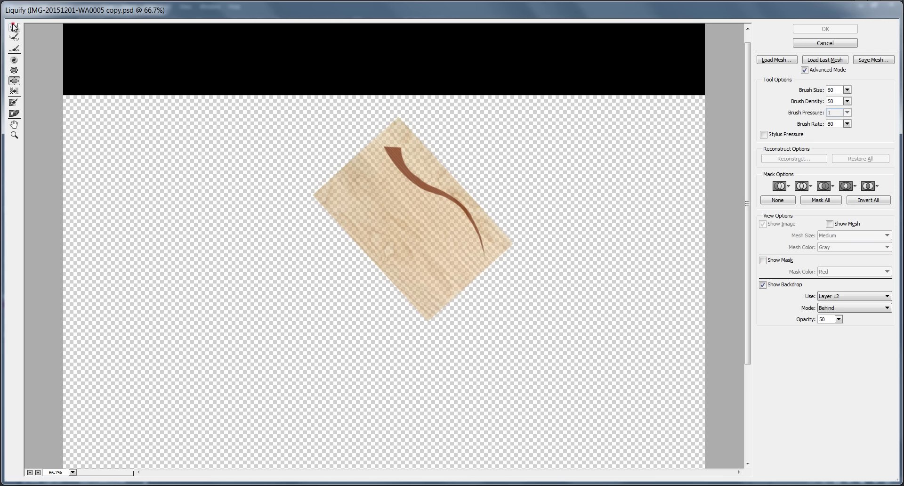
Forward-warp the wood grain along the curve at brush size about 150, pointing its top
{"action": "left_click", "coordinate": [13, 27]}
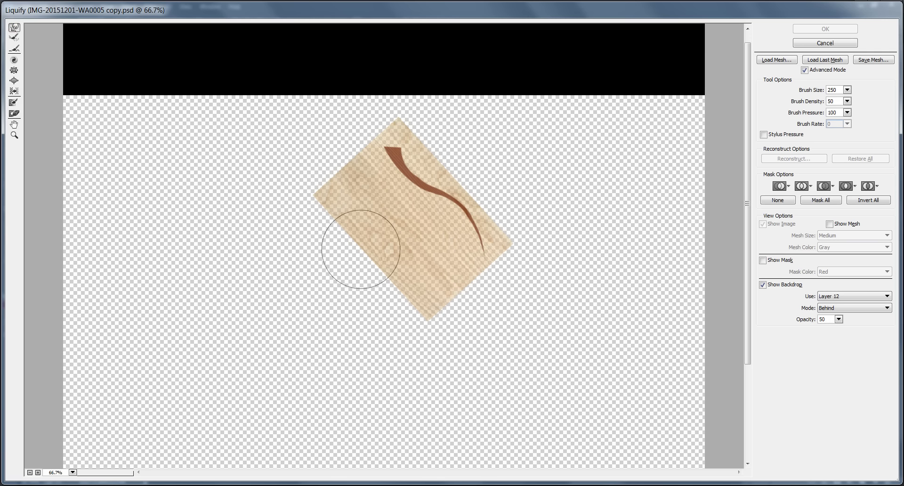
{"action": "key", "text": "bracketleft"}
{"action": "left_click", "coordinate": [435, 225]}
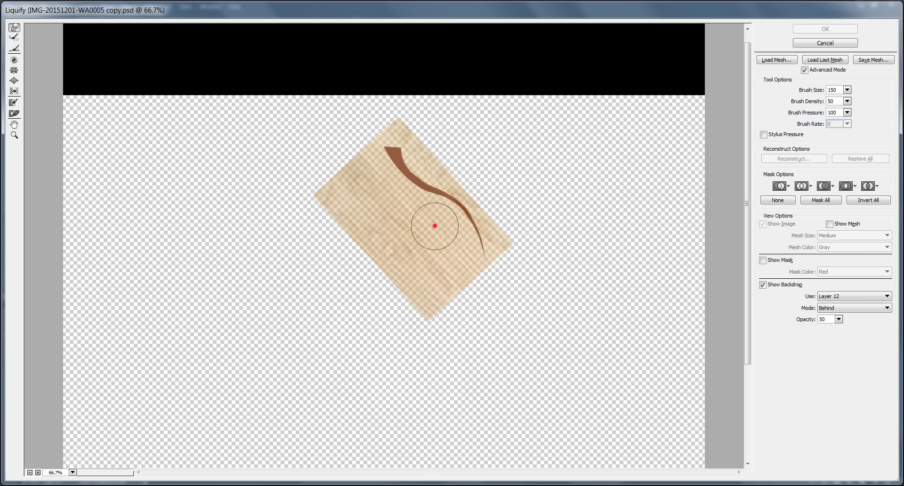
{"action": "mouse_move", "coordinate": [434, 226]}
{"action": "left_mouse_down"}
{"action": "mouse_move", "coordinate": [440, 215]}
{"action": "mouse_move", "coordinate": [414, 212]}
{"action": "left_mouse_up"}
{"action": "mouse_move", "coordinate": [423, 151]}
{"action": "left_mouse_down"}
{"action": "mouse_move", "coordinate": [416, 158]}
{"action": "mouse_move", "coordinate": [452, 170]}
{"action": "mouse_move", "coordinate": [429, 165]}
{"action": "mouse_move", "coordinate": [376, 190]}
{"action": "mouse_move", "coordinate": [359, 155]}
{"action": "mouse_move", "coordinate": [373, 183]}
{"action": "left_mouse_up"}
{"action": "key", "text": "bracketright"}
{"action": "key", "text": "bracketright"}
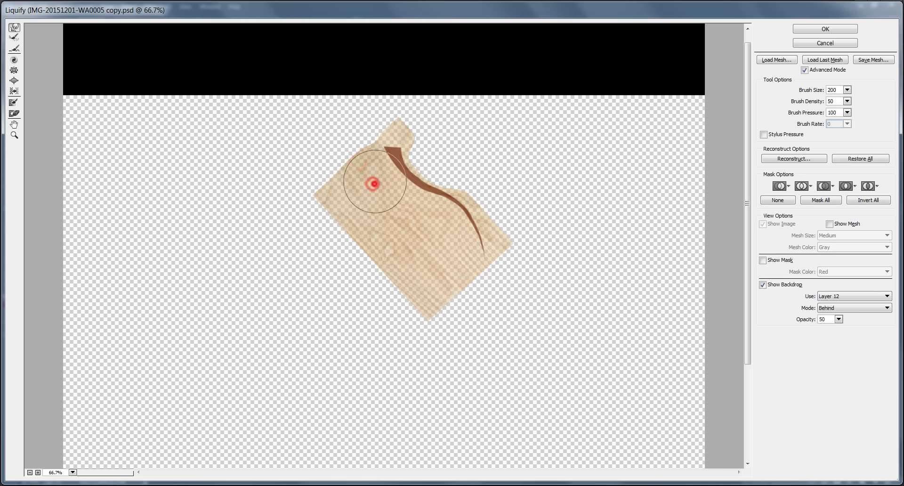
{"action": "key", "text": "bracketleft"}
{"action": "key", "text": "bracketleft"}
{"action": "key", "text": "bracketleft"}
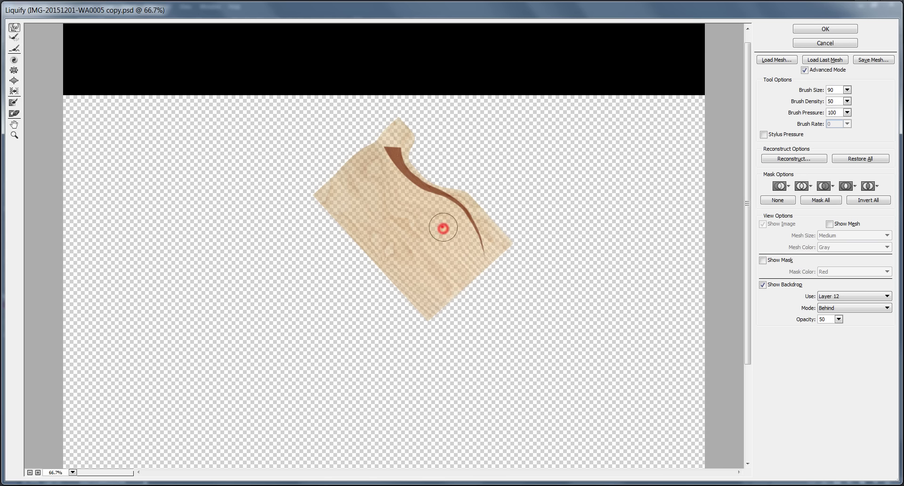
{"action": "mouse_move", "coordinate": [443, 228]}
{"action": "left_mouse_down"}
{"action": "mouse_move", "coordinate": [426, 216]}
{"action": "mouse_move", "coordinate": [486, 255]}
{"action": "mouse_move", "coordinate": [419, 171]}
{"action": "mouse_move", "coordinate": [468, 195]}
{"action": "mouse_move", "coordinate": [498, 231]}
{"action": "mouse_move", "coordinate": [472, 208]}
{"action": "left_mouse_up"}
{"action": "mouse_move", "coordinate": [404, 149]}
{"action": "left_mouse_down"}
{"action": "mouse_move", "coordinate": [376, 156]}
{"action": "mouse_move", "coordinate": [416, 198]}
{"action": "left_mouse_up"}
Apply Liquify and clip the warped wood Layer 13 to the Layer 12 branch
{"action": "left_click", "coordinate": [813, 31]}
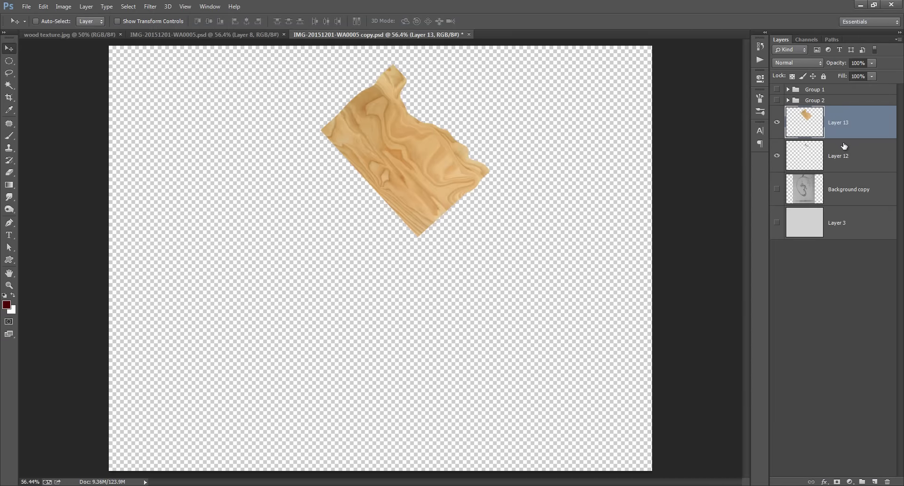
{"action": "left_click", "coordinate": [847, 137], "text": "alt"}
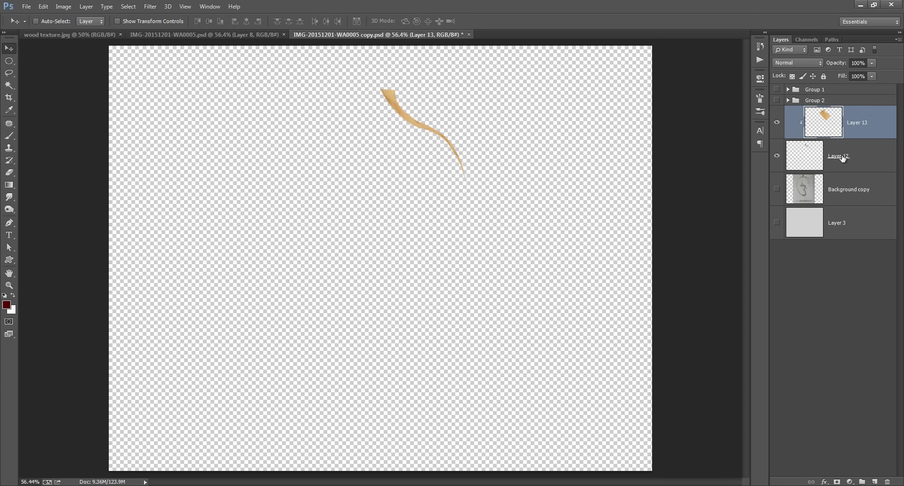
{"action": "left_click", "coordinate": [841, 158]}
{"action": "left_click", "coordinate": [852, 120]}
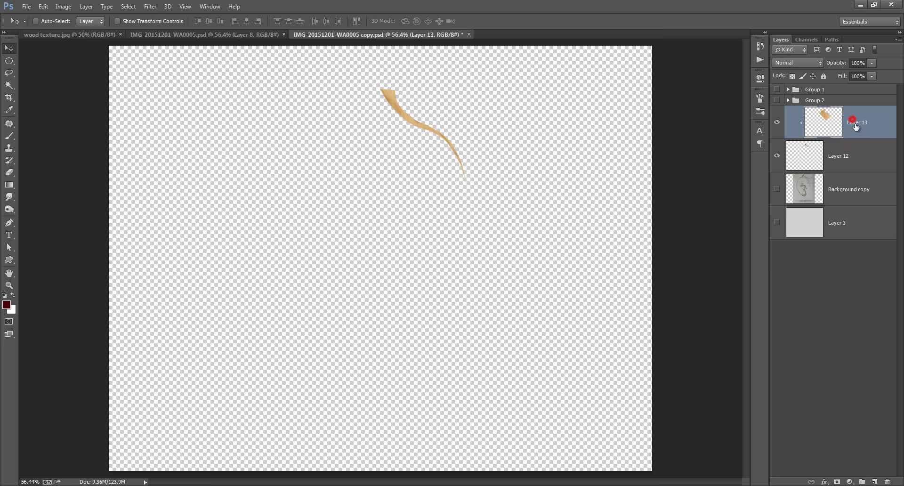
Add a new Layer 14 above the wood, filled with 50% Gray
{"action": "left_click", "coordinate": [873, 480]}
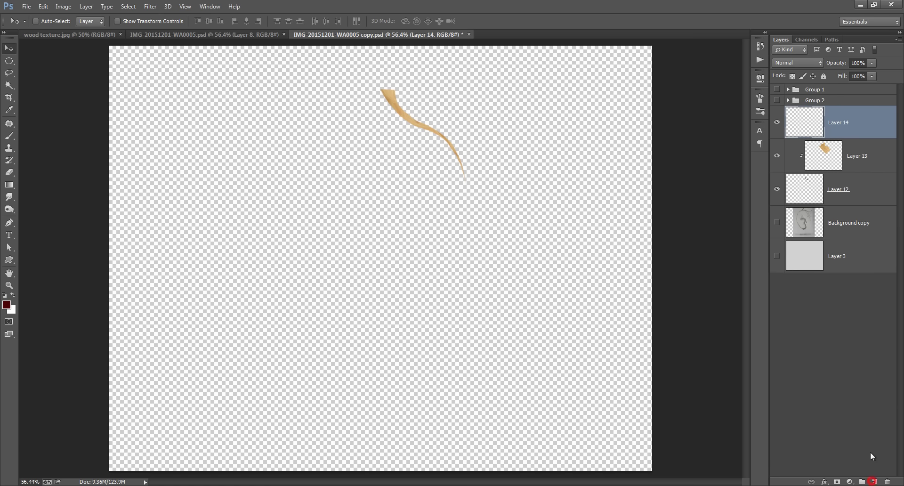
{"action": "left_click", "coordinate": [42, 7]}
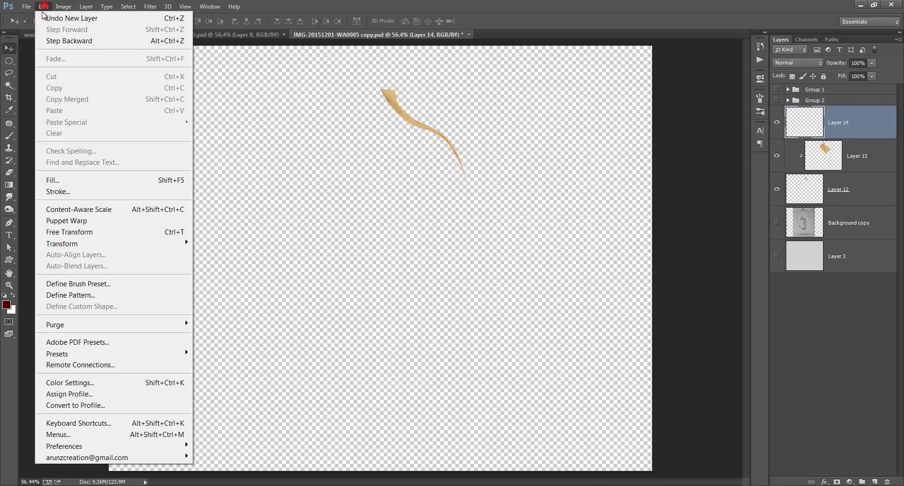
{"action": "left_click", "coordinate": [91, 176]}
{"action": "left_click", "coordinate": [657, 83]}
{"action": "key", "text": "v"}
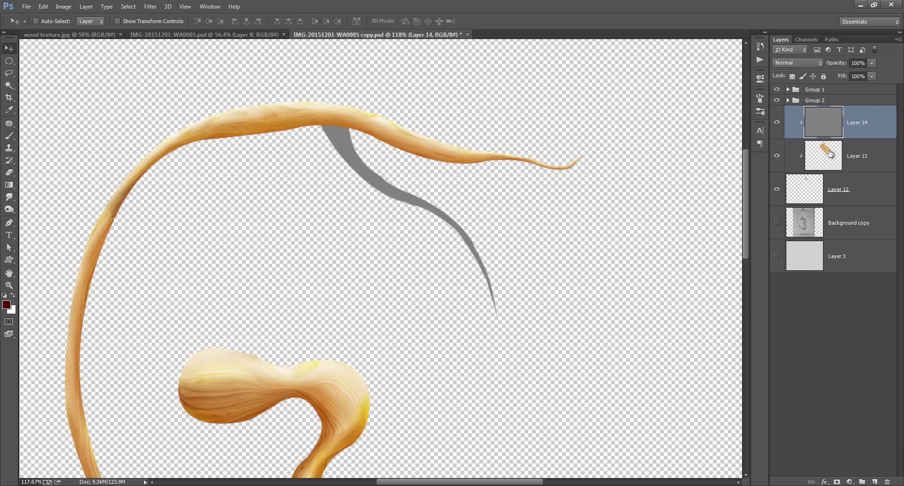
Burn the lower side branch, darkening its lower part and left edge
{"action": "key", "text": "shift+alt+o"}
{"action": "left_click", "coordinate": [9, 209]}
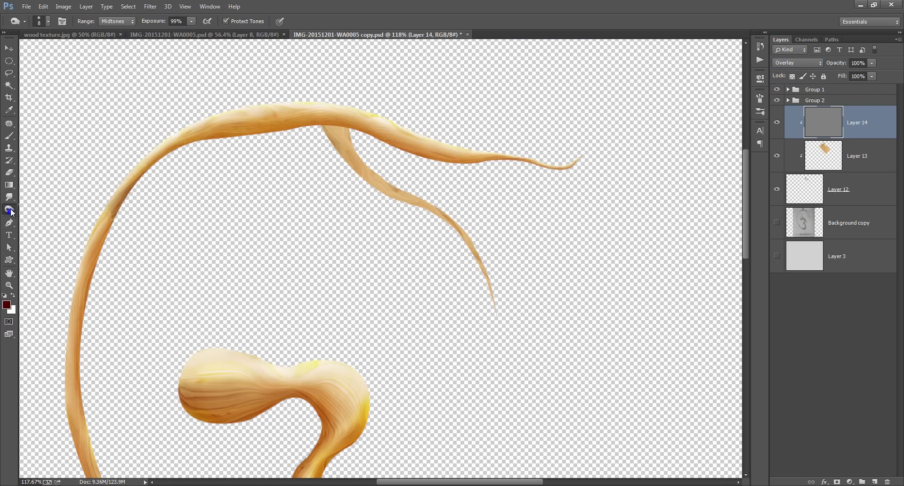
{"action": "scroll", "coordinate": [323, 166], "scroll_direction": "up", "scroll_amount": 2}
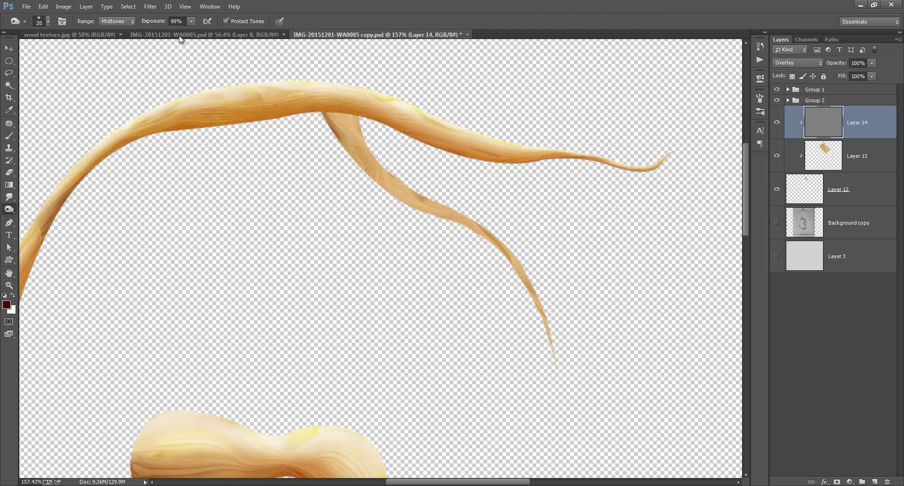
{"action": "mouse_move", "coordinate": [328, 102]}
{"action": "left_mouse_down"}
{"action": "mouse_move", "coordinate": [366, 173]}
{"action": "mouse_move", "coordinate": [419, 213]}
{"action": "left_mouse_up"}
{"action": "key", "text": "bracketleft"}
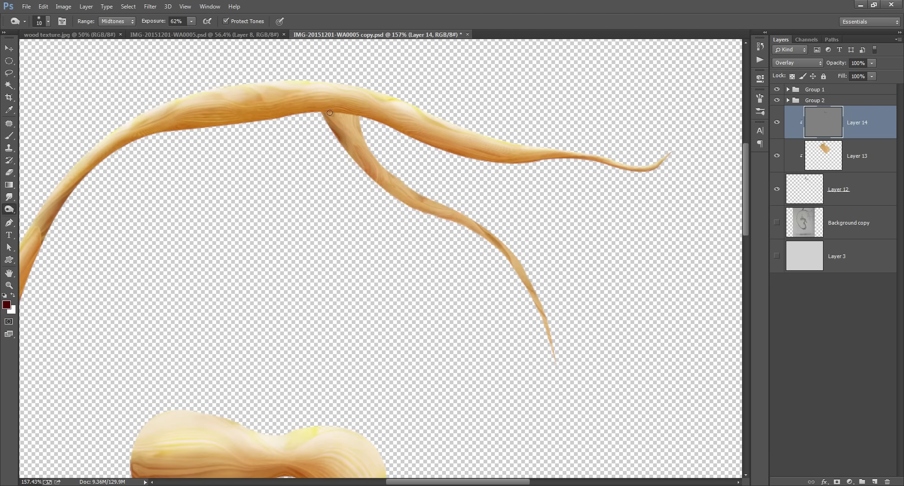
{"action": "left_click_drag", "start_coordinate": [322, 103], "coordinate": [358, 169]}
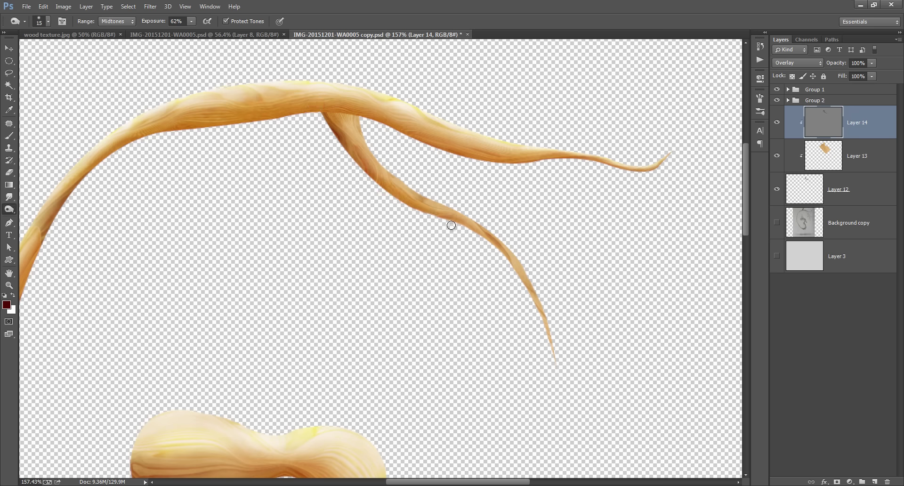
Add Layer 15 filled with 50% grey, set to Overlay and clipped to the branch
{"action": "scroll", "coordinate": [446, 221], "scroll_direction": "up", "scroll_amount": 3}
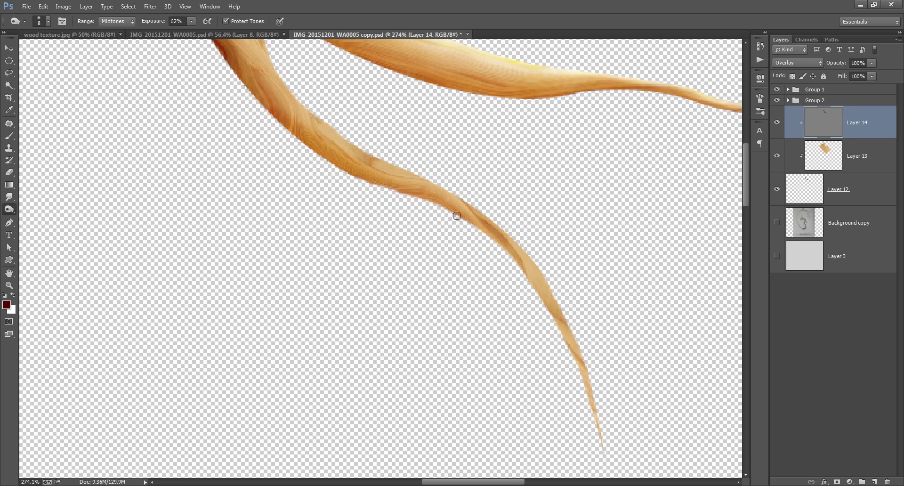
{"action": "scroll", "coordinate": [520, 274], "scroll_direction": "down", "scroll_amount": 3}
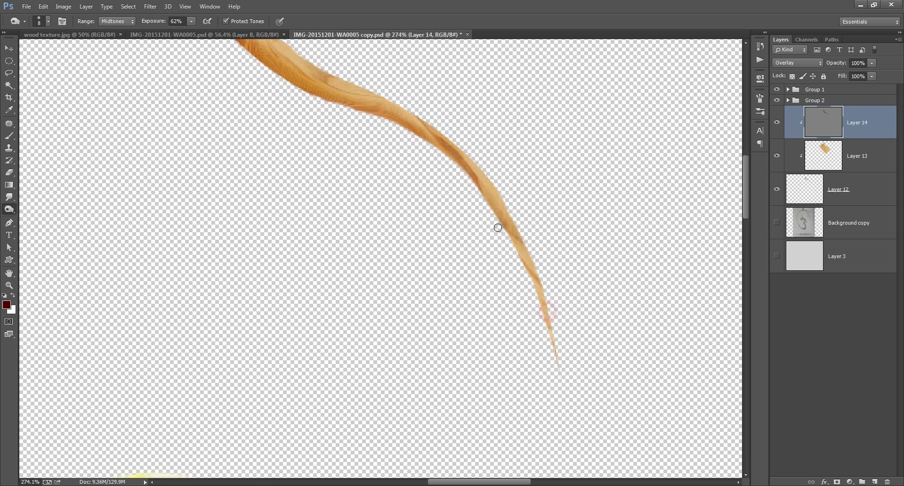
{"action": "scroll", "coordinate": [509, 231], "scroll_direction": "up", "scroll_amount": 2}
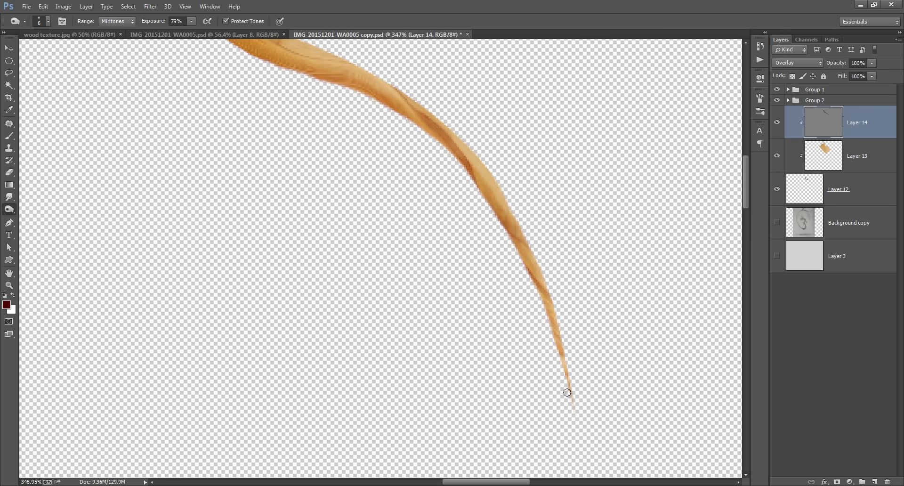
{"action": "scroll", "coordinate": [415, 184], "scroll_direction": "up", "scroll_amount": 3}
{"action": "scroll", "coordinate": [362, 196], "scroll_direction": "up", "scroll_amount": 3}
{"action": "scroll", "coordinate": [361, 196], "scroll_direction": "left", "scroll_amount": 3}
{"action": "scroll", "coordinate": [392, 222], "scroll_direction": "up", "scroll_amount": 3}
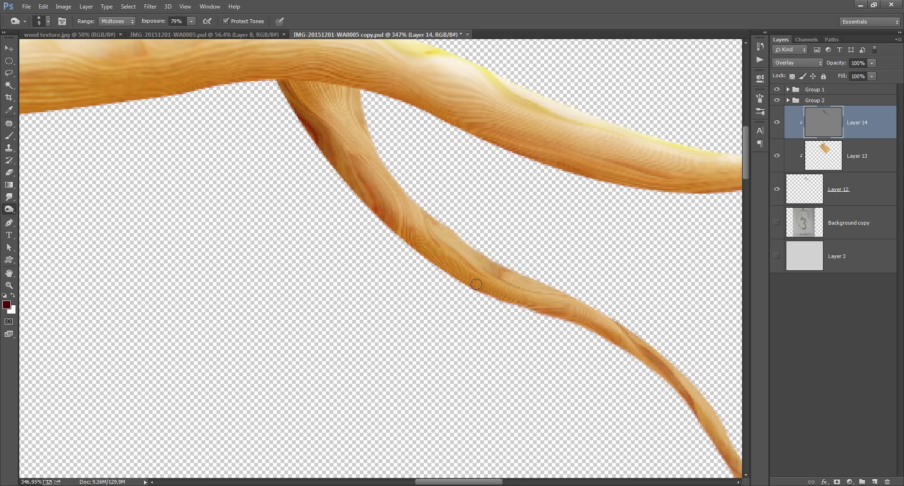
{"action": "scroll", "coordinate": [569, 301], "scroll_direction": "down", "scroll_amount": 5}
{"action": "scroll", "coordinate": [413, 110], "scroll_direction": "up", "scroll_amount": 3}
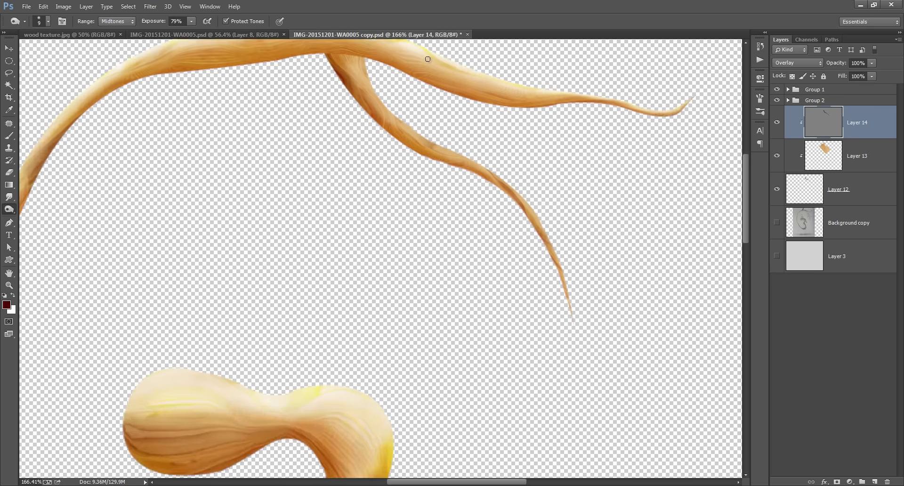
{"action": "left_click", "coordinate": [874, 481]}
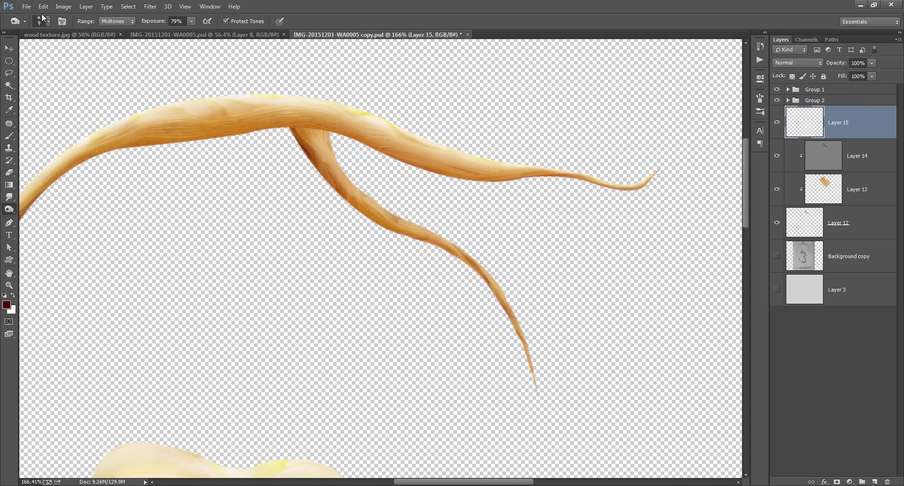
{"action": "left_click", "coordinate": [42, 6]}
{"action": "left_click", "coordinate": [57, 153]}
{"action": "left_click", "coordinate": [639, 64]}
{"action": "left_click", "coordinate": [797, 63]}
{"action": "left_click", "coordinate": [791, 213]}
{"action": "key", "text": "ctrl+alt+g"}
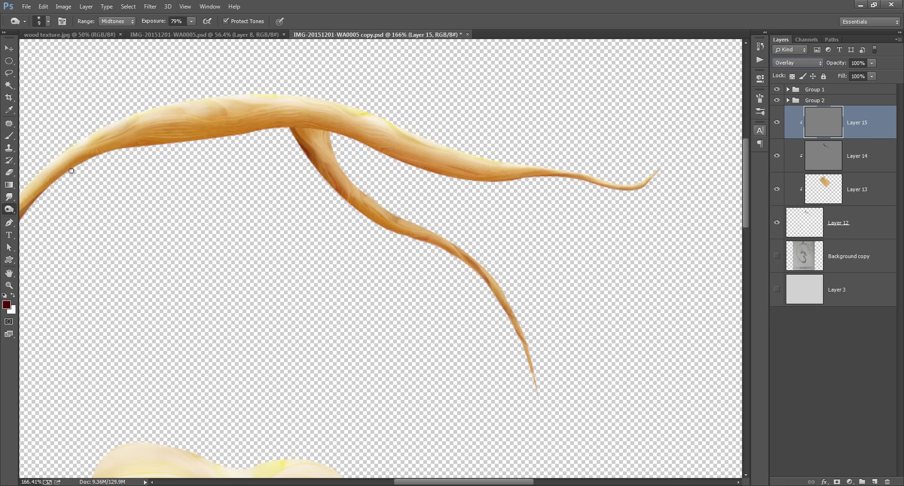
Dodge highlights along the lower branch, its thin tip and near the junction
{"action": "scroll", "coordinate": [329, 134], "scroll_direction": "up", "scroll_amount": 2}
{"action": "mouse_move", "coordinate": [335, 169]}
{"action": "left_mouse_down"}
{"action": "mouse_move", "coordinate": [371, 211]}
{"action": "mouse_move", "coordinate": [407, 231]}
{"action": "left_mouse_up"}
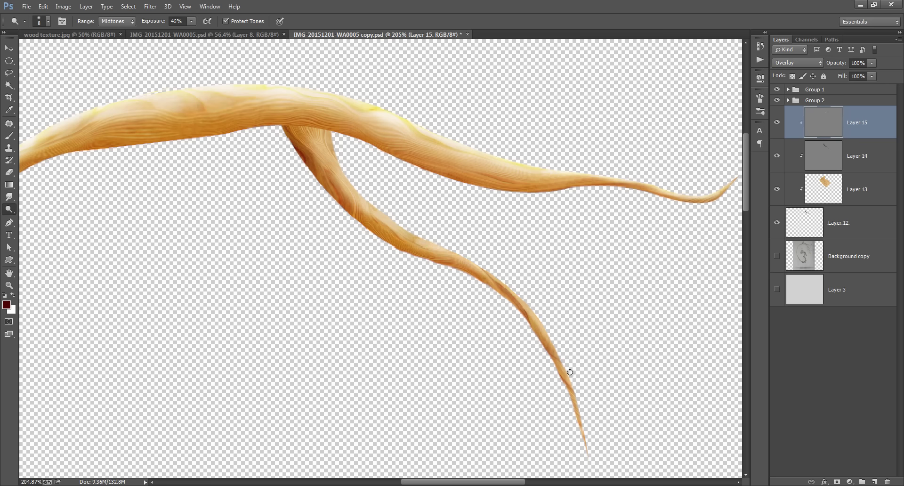
{"action": "left_click_drag", "start_coordinate": [446, 250], "coordinate": [535, 302]}
{"action": "scroll", "coordinate": [559, 357], "scroll_direction": "up", "scroll_amount": 3}
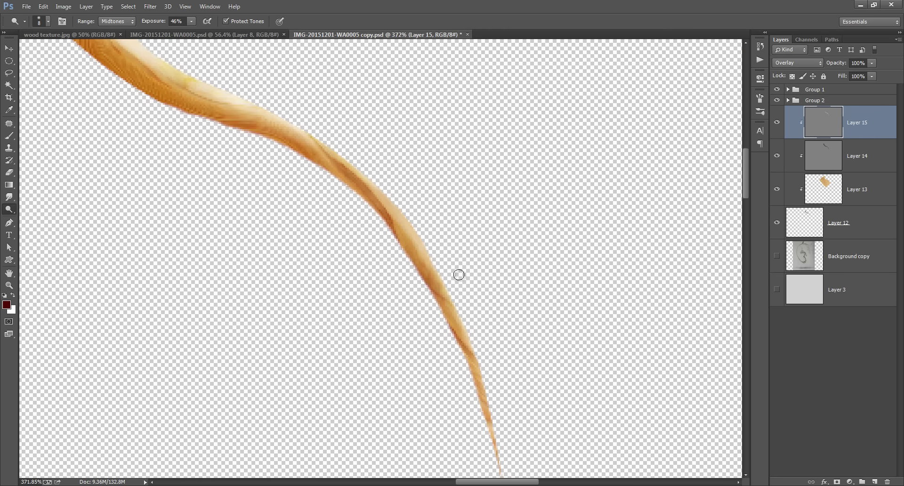
{"action": "left_click_drag", "start_coordinate": [432, 237], "coordinate": [453, 305]}
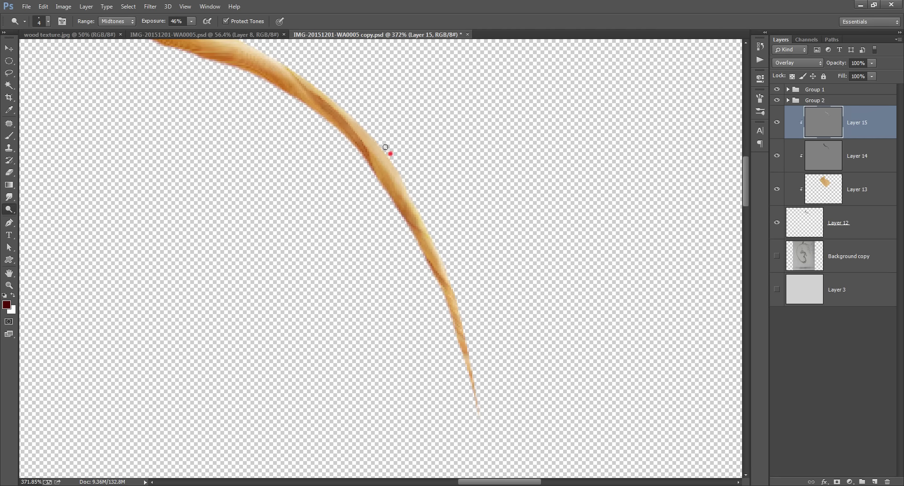
{"action": "left_click_drag", "start_coordinate": [385, 147], "coordinate": [427, 203]}
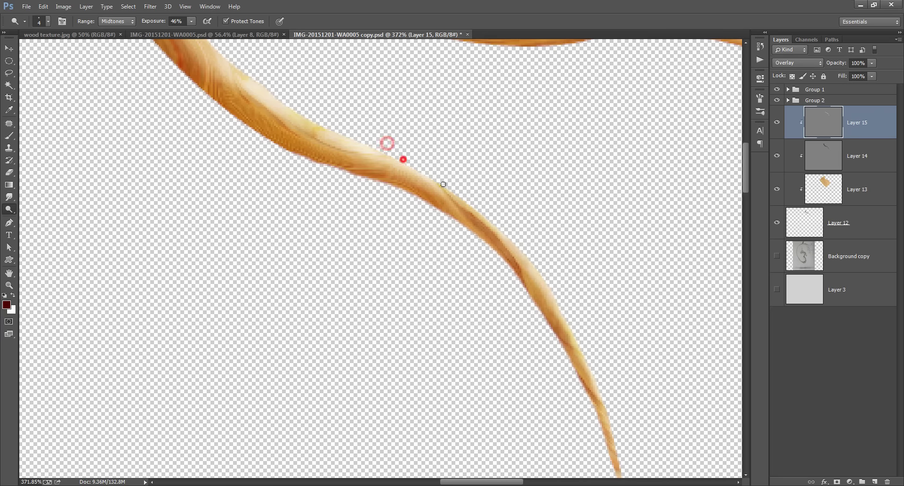
{"action": "left_click_drag", "start_coordinate": [403, 157], "coordinate": [425, 157]}
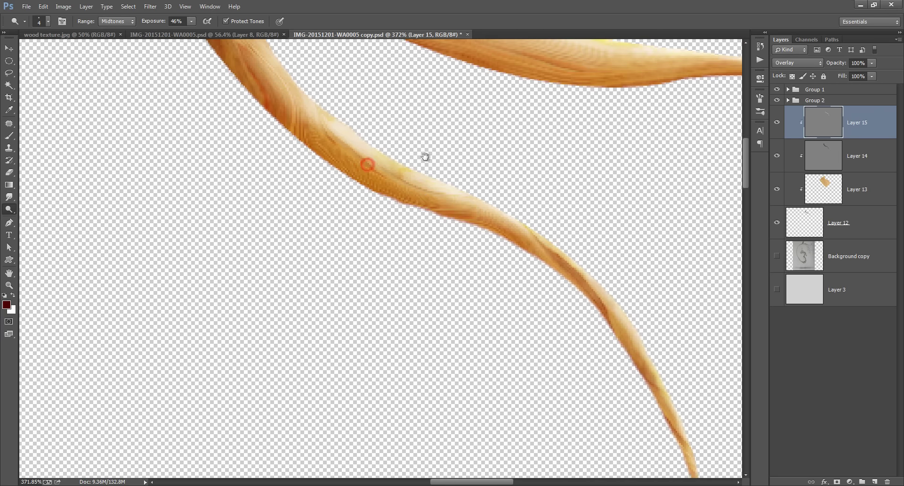
{"action": "key", "text": "bracketright"}
{"action": "key", "text": "bracketright"}
{"action": "key", "text": "bracketright"}
{"action": "left_click_drag", "start_coordinate": [279, 39], "coordinate": [361, 164]}
{"action": "left_click", "coordinate": [359, 202]}
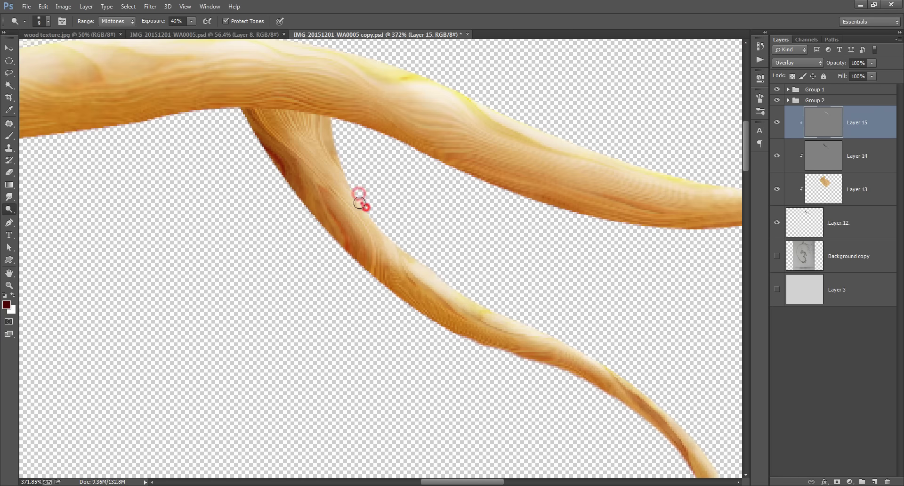
{"action": "key", "text": "ctrl+0"}
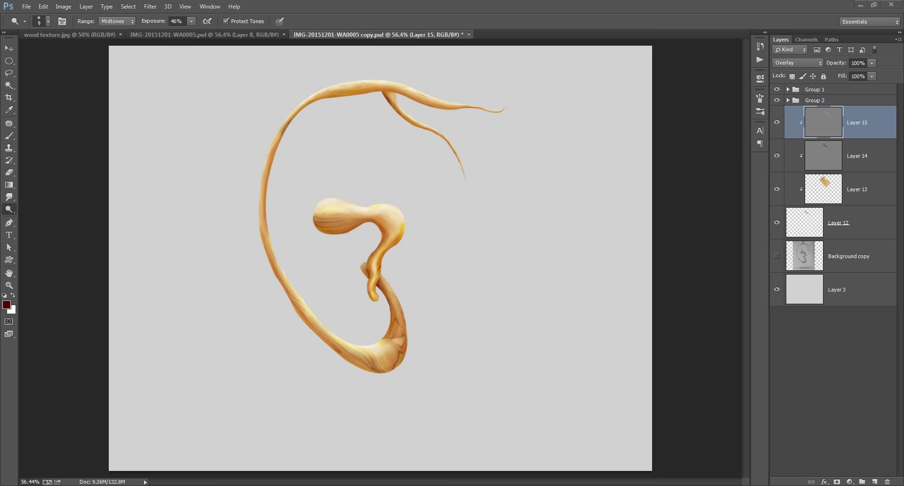
Add Layer 16 and select the thin side branch's outline, zoomed in on the junction
{"action": "left_click", "coordinate": [874, 480]}
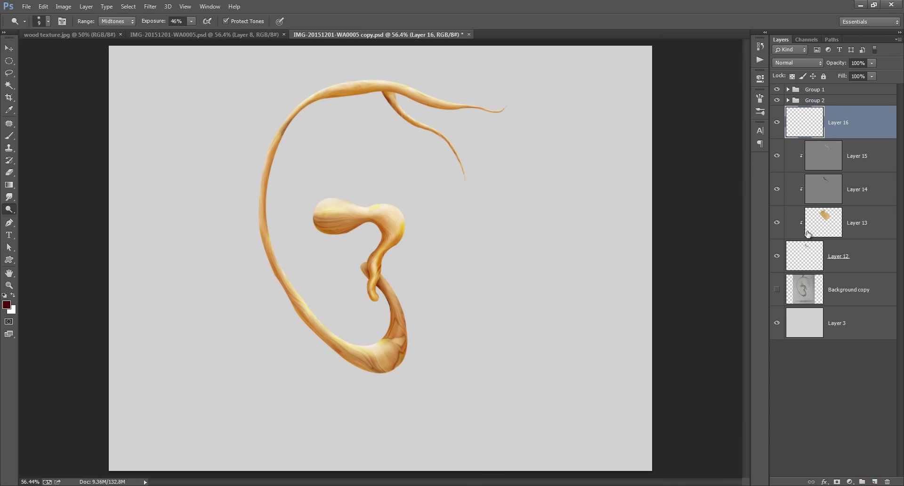
{"action": "left_click", "coordinate": [822, 191], "text": "ctrl"}
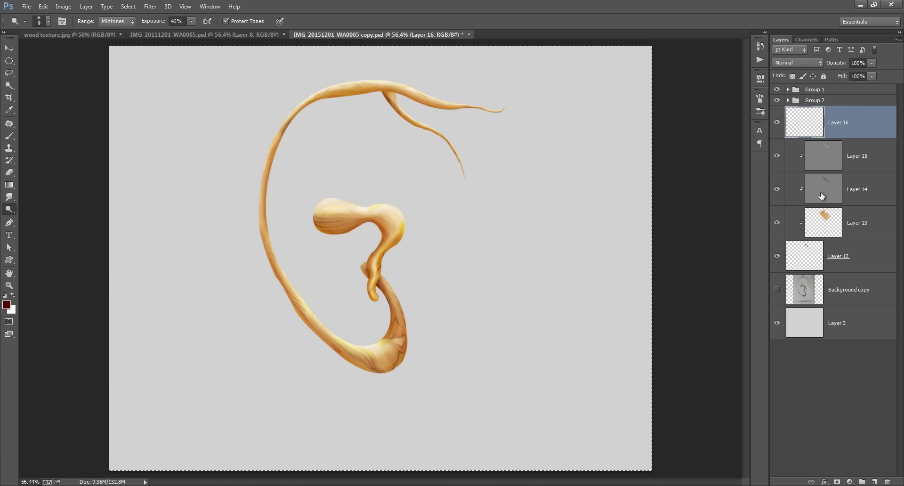
{"action": "key", "text": "ctrl+d"}
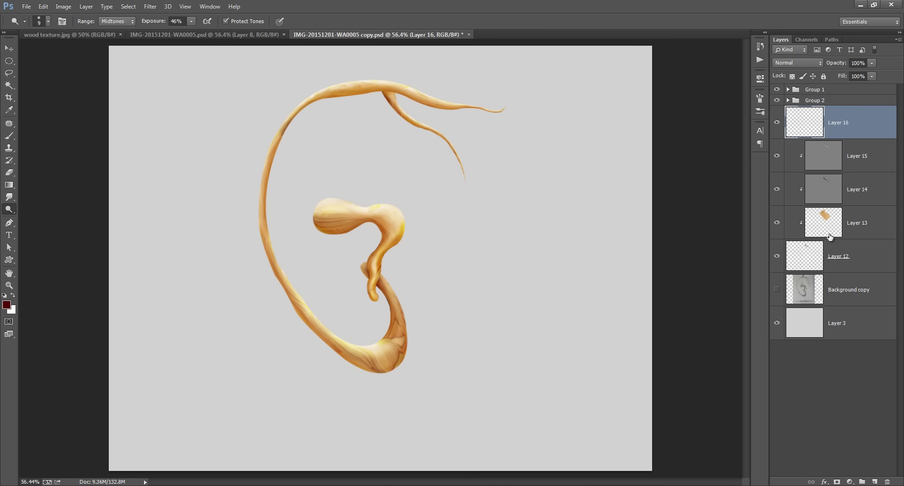
{"action": "left_click", "coordinate": [810, 259], "text": "ctrl"}
{"action": "left_click", "coordinate": [395, 123], "text": "ctrl"}
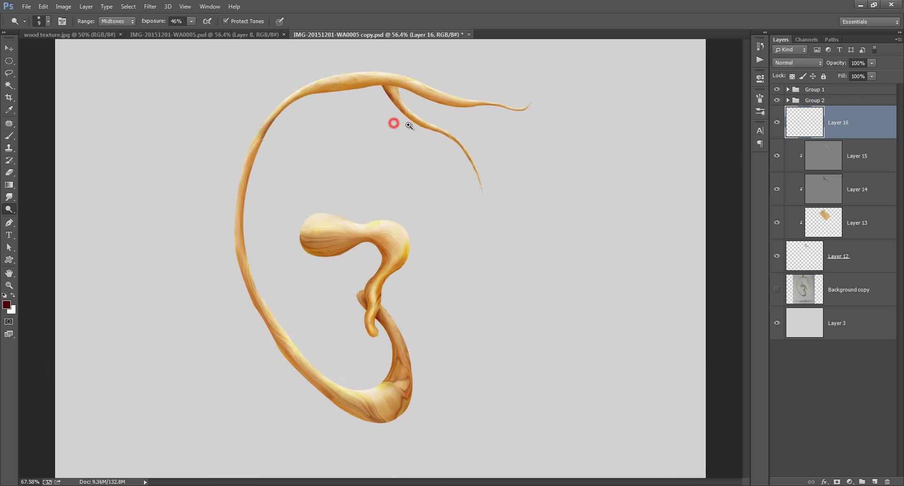
{"action": "left_click", "coordinate": [383, 85], "text": "ctrl"}
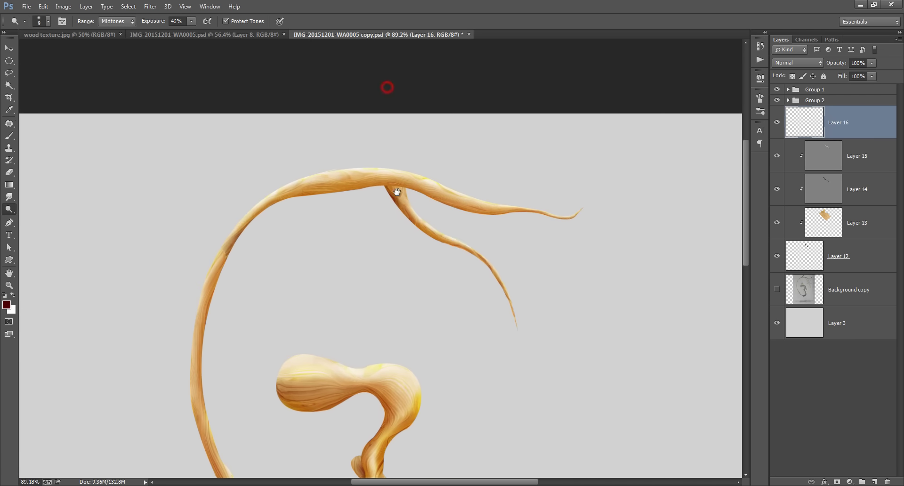
{"action": "left_click", "coordinate": [391, 203], "text": "ctrl"}
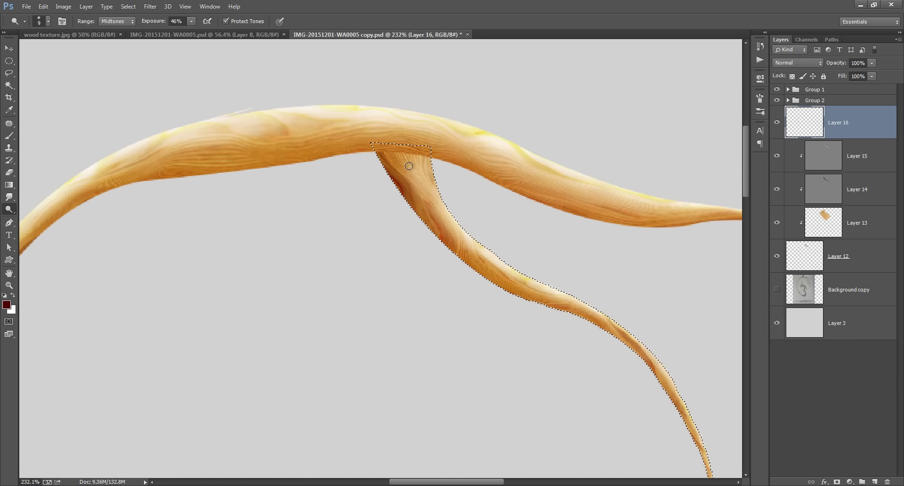
Set Layer 16 to Overlay and paint black shading just below the junction
{"action": "key", "text": "b"}
{"action": "key", "text": "d"}
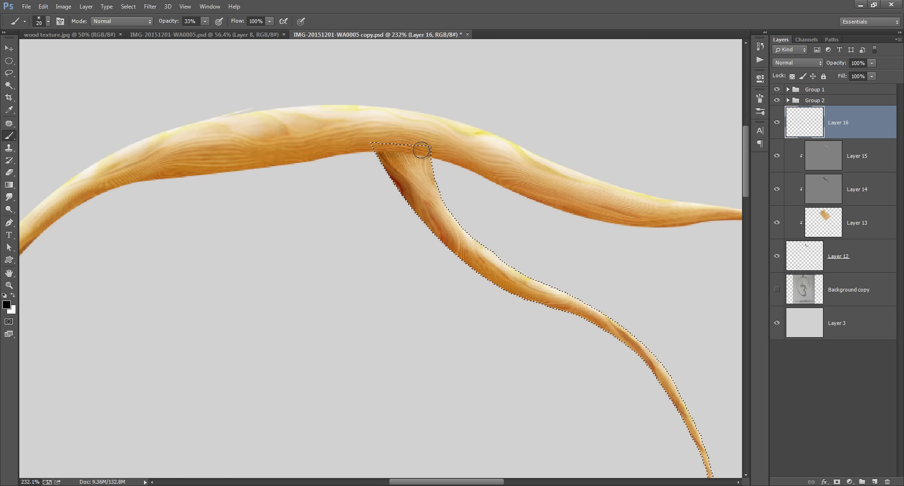
{"action": "key", "text": "bracketright"}
{"action": "key", "text": "bracketright"}
{"action": "key", "text": "bracketright"}
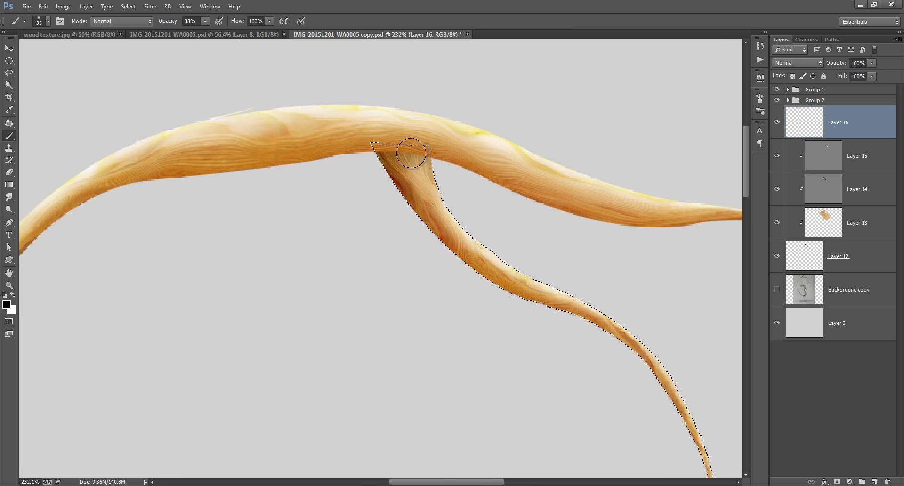
{"action": "left_click_drag", "start_coordinate": [411, 153], "coordinate": [409, 175]}
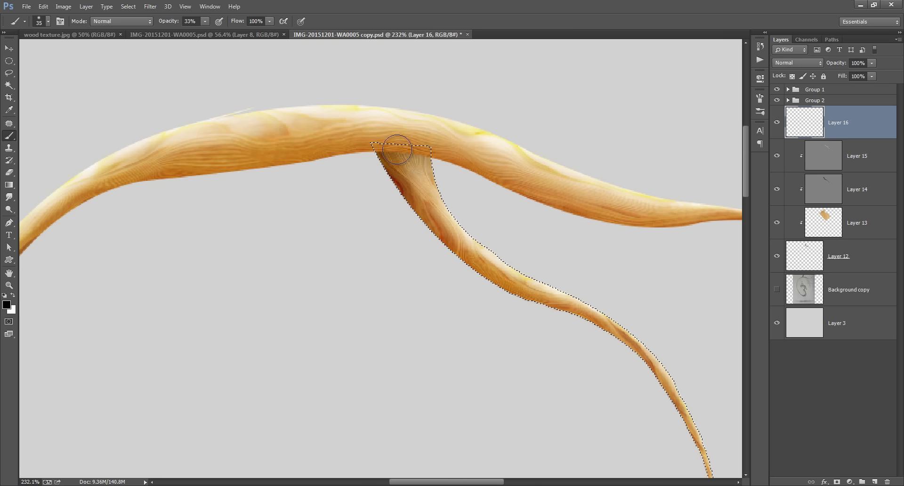
{"action": "left_click", "coordinate": [803, 63]}
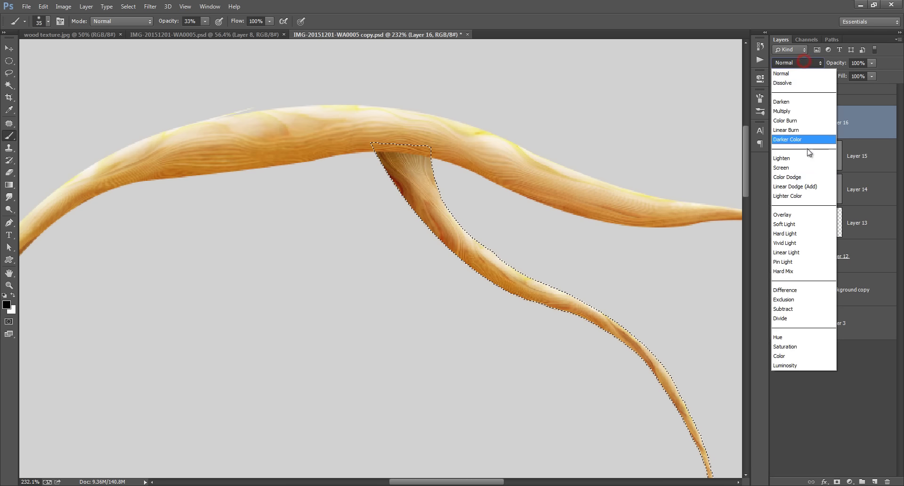
{"action": "left_click", "coordinate": [791, 213]}
{"action": "left_click_drag", "start_coordinate": [424, 152], "coordinate": [403, 150]}
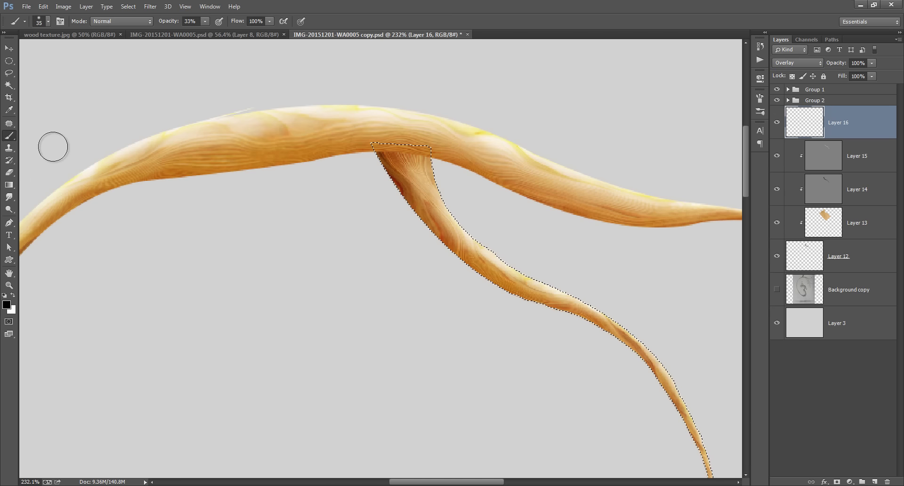
Paint full-opacity dark strokes inside the joint selection, then deselect and fit the canvas
{"action": "key", "text": "bracketleft"}
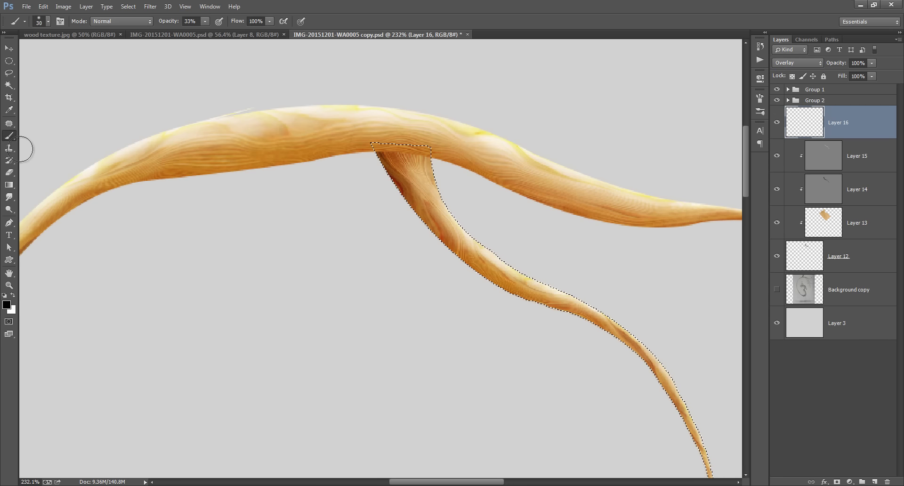
{"action": "key", "text": "bracketleft"}
{"action": "key", "text": "0"}
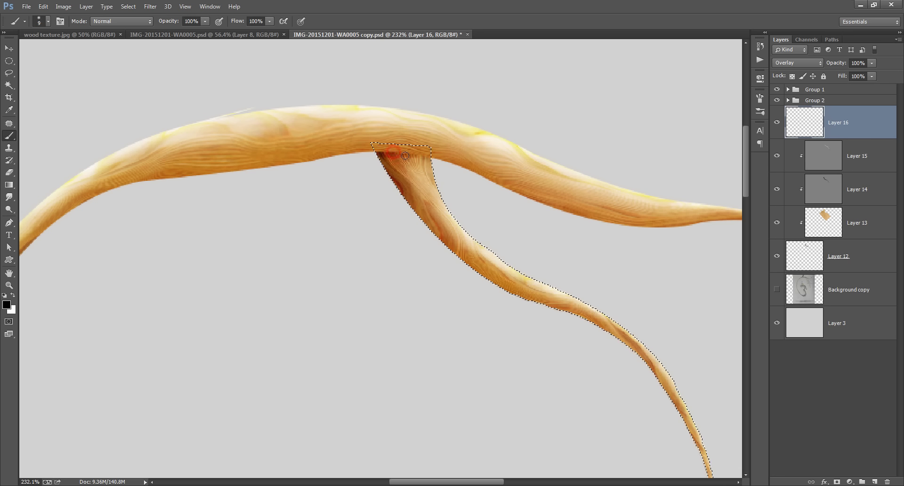
{"action": "key", "text": "bracketright"}
{"action": "key", "text": "bracketright"}
{"action": "key", "text": "bracketright"}
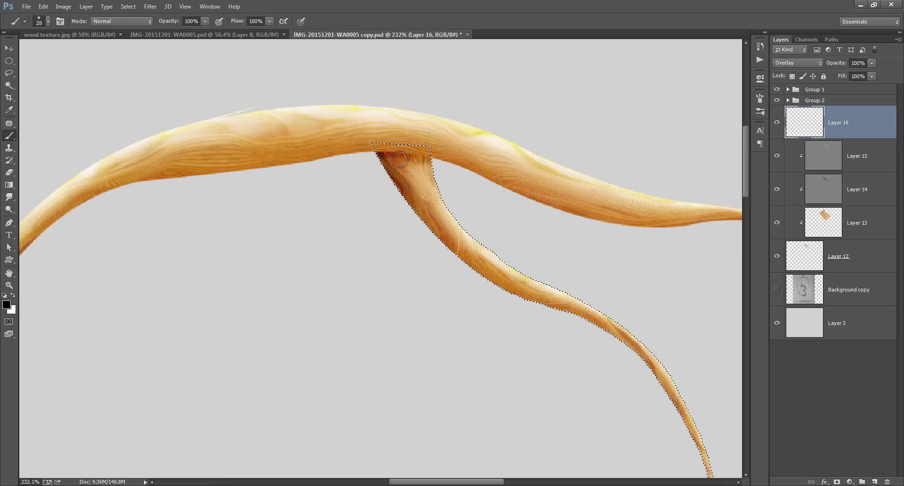
{"action": "left_click", "coordinate": [388, 158]}
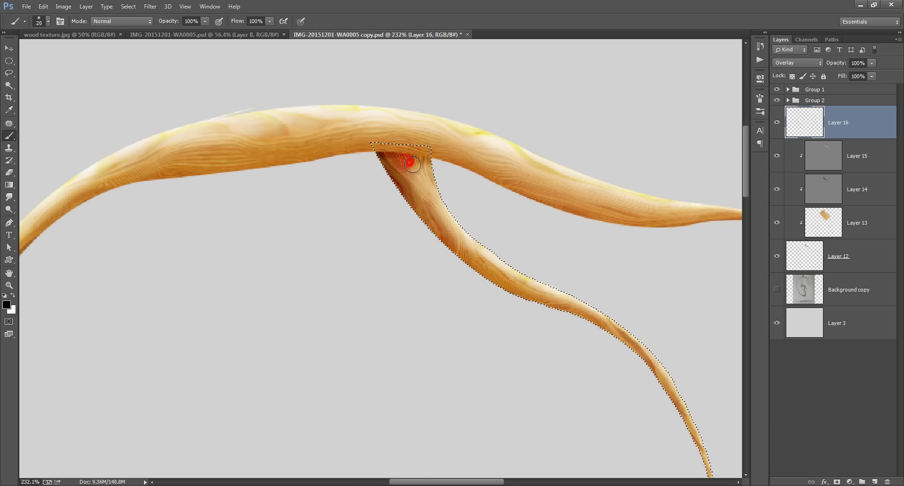
{"action": "mouse_move", "coordinate": [409, 159]}
{"action": "left_mouse_down"}
{"action": "mouse_move", "coordinate": [417, 171]}
{"action": "mouse_move", "coordinate": [388, 176]}
{"action": "mouse_move", "coordinate": [424, 217]}
{"action": "left_mouse_up"}
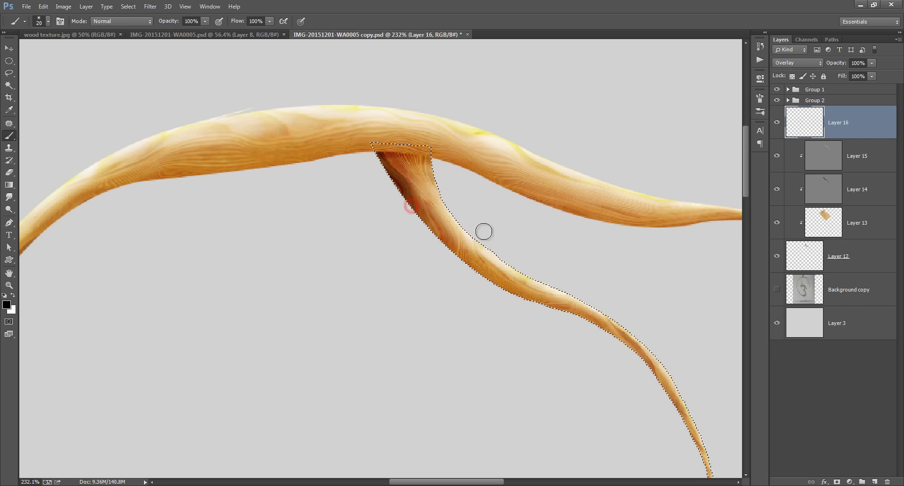
{"action": "key", "text": "ctrl+d"}
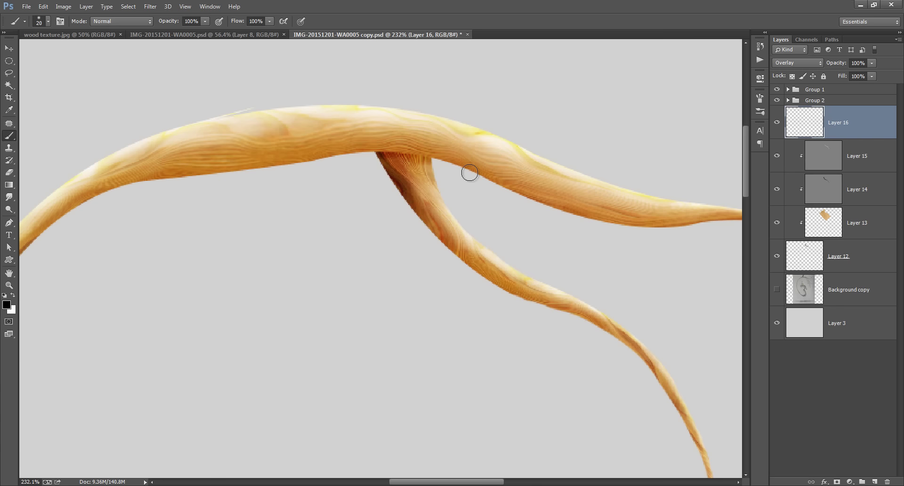
{"action": "key", "text": "ctrl+0"}
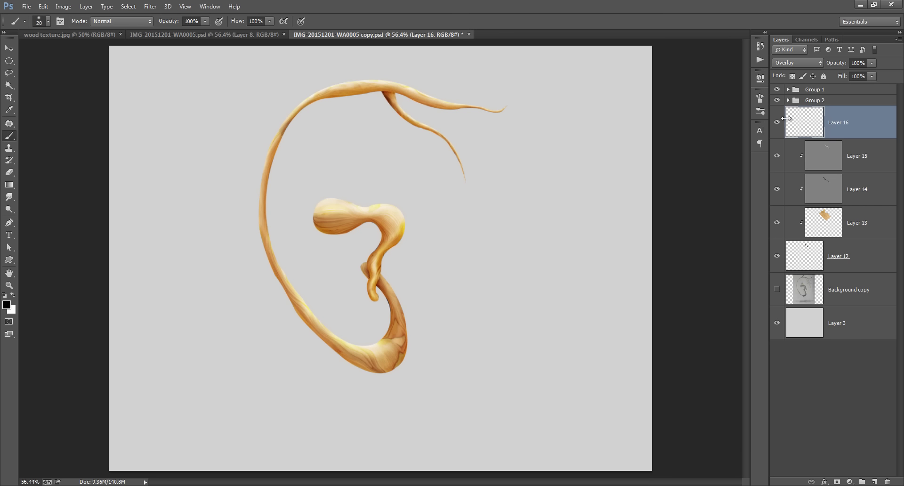
Lower Layer 16's opacity, gather Layers 12–16 into Group 3, and save
{"action": "left_click_drag", "start_coordinate": [833, 65], "coordinate": [827, 66]}
{"action": "left_click", "coordinate": [874, 481]}
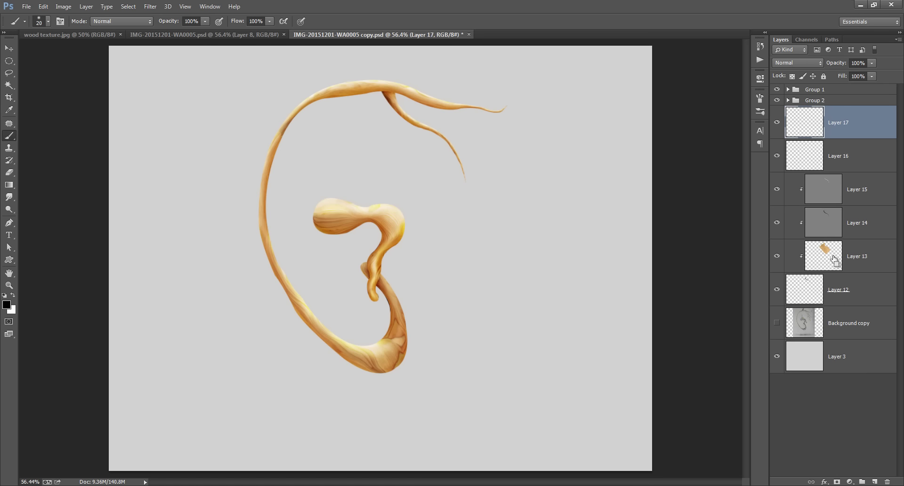
{"action": "key", "text": "ctrl+z"}
{"action": "left_click", "coordinate": [861, 482]}
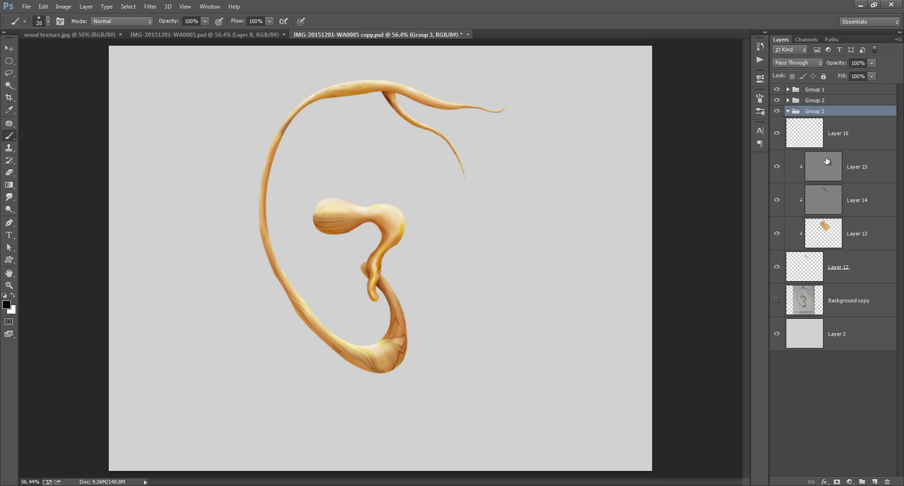
{"action": "left_click", "coordinate": [841, 137]}
{"action": "left_click", "coordinate": [852, 269], "text": "shift"}
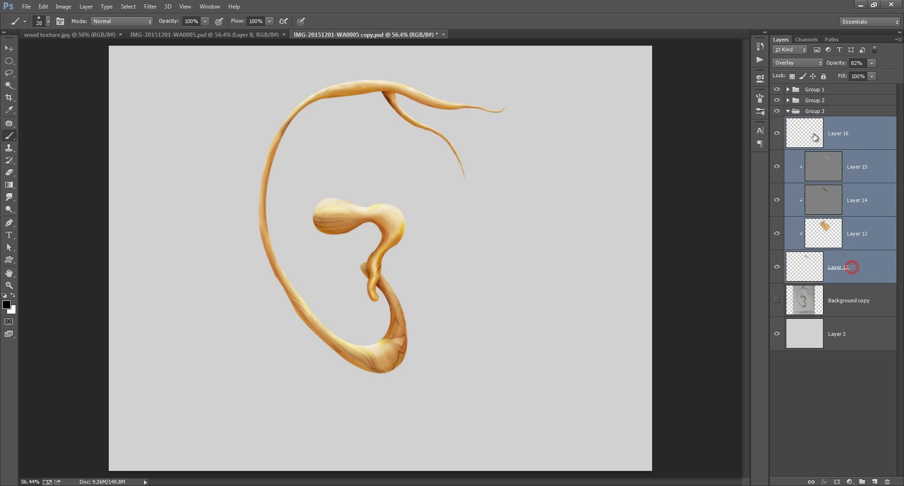
{"action": "mouse_move", "coordinate": [806, 125]}
{"action": "left_mouse_down"}
{"action": "mouse_move", "coordinate": [802, 113]}
{"action": "mouse_move", "coordinate": [792, 115]}
{"action": "left_mouse_up"}
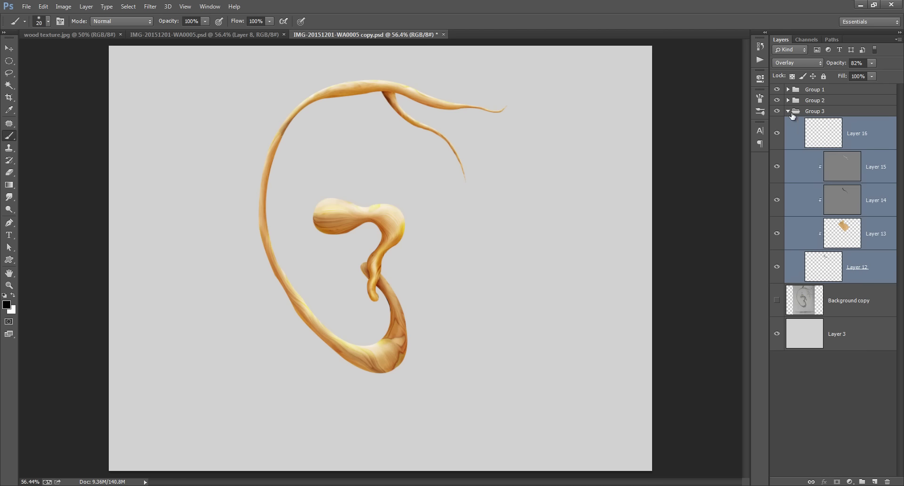
{"action": "left_click", "coordinate": [788, 111]}
{"action": "key", "text": "ctrl+s"}
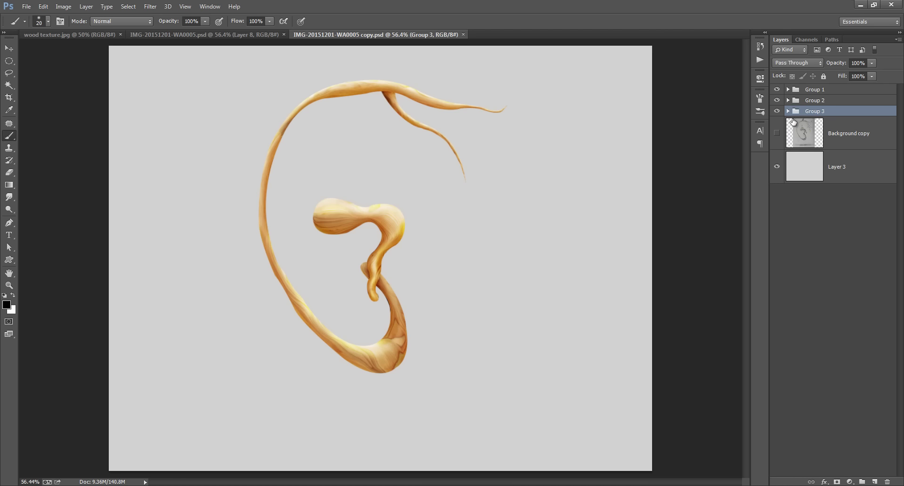
Show the Background copy pencil sketch and duplicate Group 3 as Group 3 copy
{"action": "left_click", "coordinate": [777, 136]}
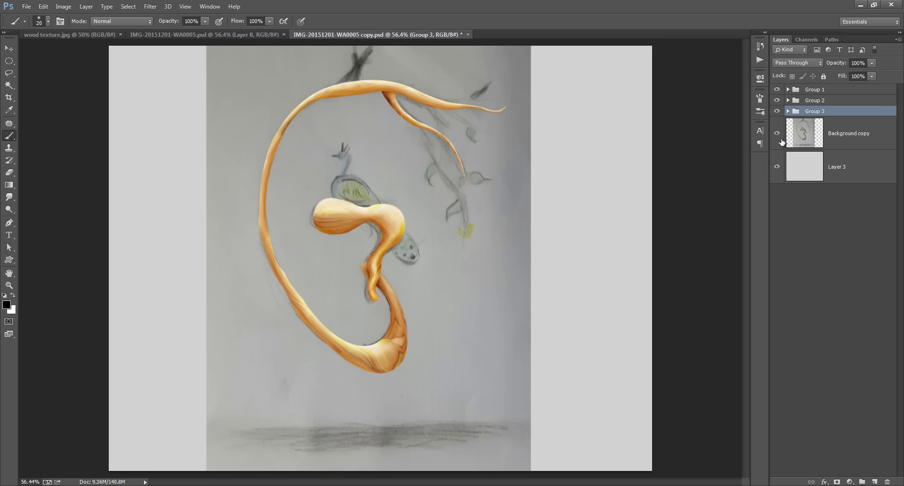
{"action": "left_click", "coordinate": [799, 139]}
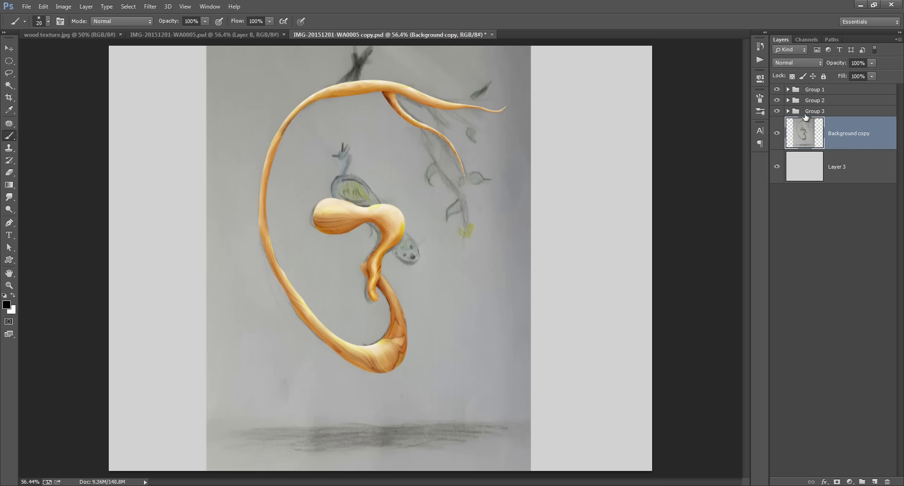
{"action": "left_click", "coordinate": [805, 114]}
{"action": "left_click", "coordinate": [777, 111]}
{"action": "left_click", "coordinate": [776, 111]}
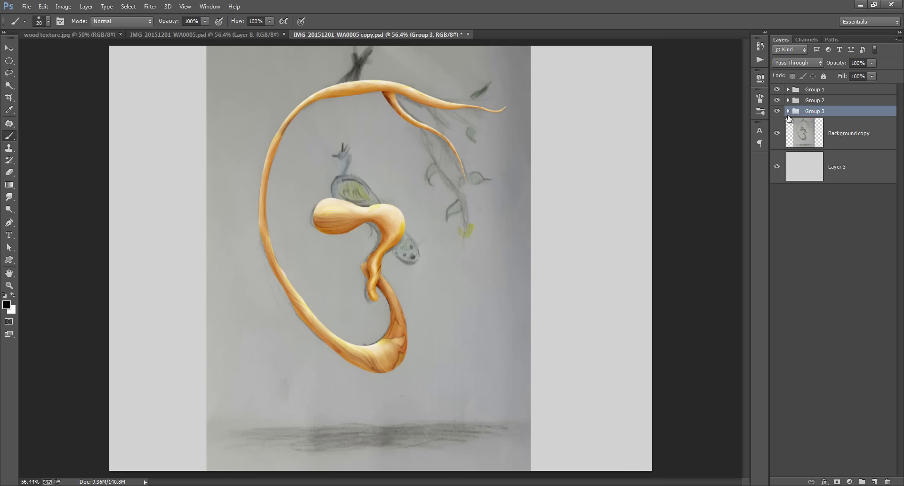
{"action": "key", "text": "ctrl+j"}
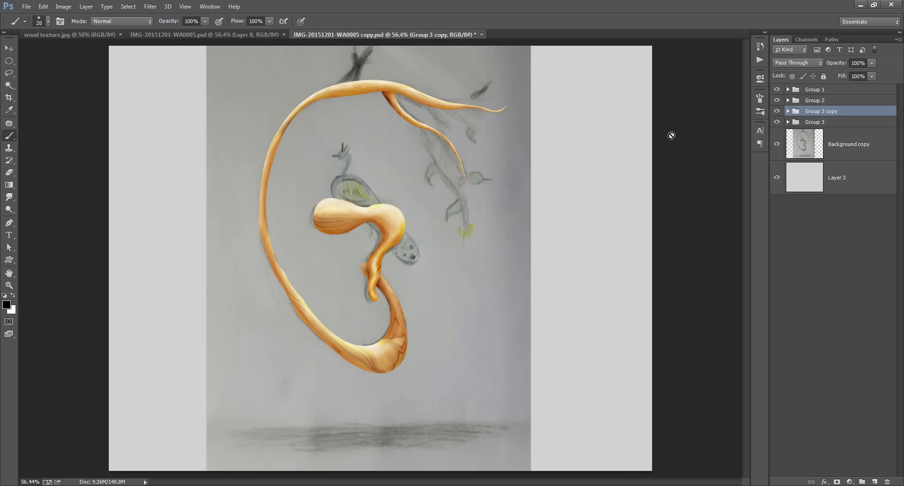
Shift Group 3 copy down and flip it horizontally, discarding a trial rotation
{"action": "key", "text": "v"}
{"action": "left_click_drag", "start_coordinate": [502, 148], "coordinate": [503, 186]}
{"action": "left_click", "coordinate": [43, 7]}
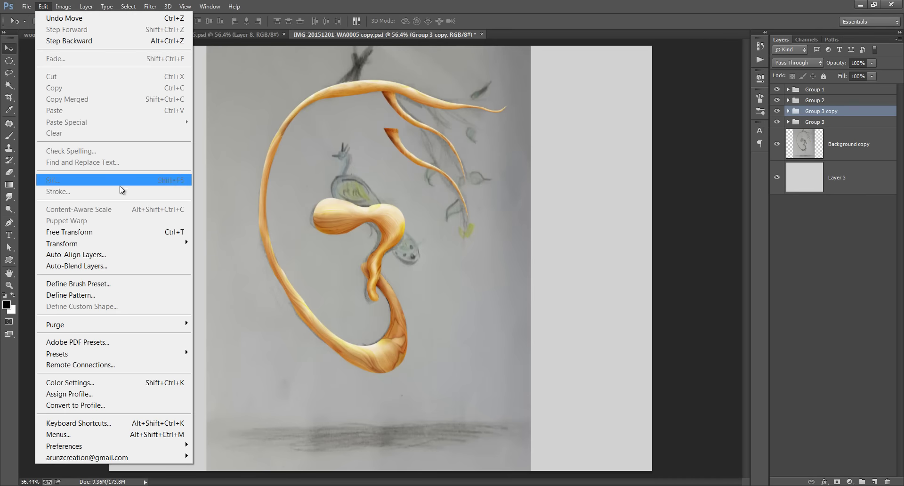
{"action": "left_click", "coordinate": [257, 375]}
{"action": "key", "text": "ctrl+t"}
{"action": "mouse_move", "coordinate": [591, 125]}
{"action": "left_mouse_down"}
{"action": "mouse_move", "coordinate": [116, 378]}
{"action": "mouse_move", "coordinate": [112, 362]}
{"action": "left_mouse_up"}
{"action": "left_click_drag", "start_coordinate": [451, 287], "coordinate": [455, 250]}
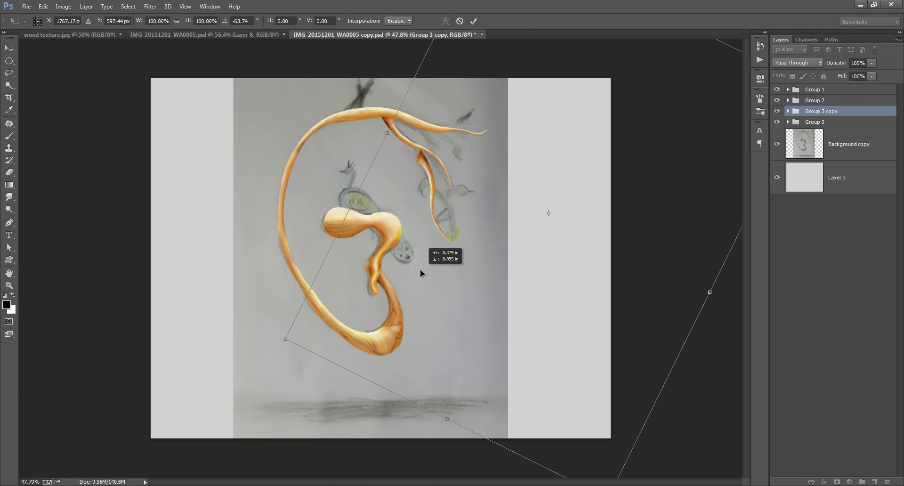
{"action": "left_click", "coordinate": [460, 21]}
Flip the branch copy back, reposition it, and scale it to about 79% with a rotation
{"action": "left_click", "coordinate": [42, 6]}
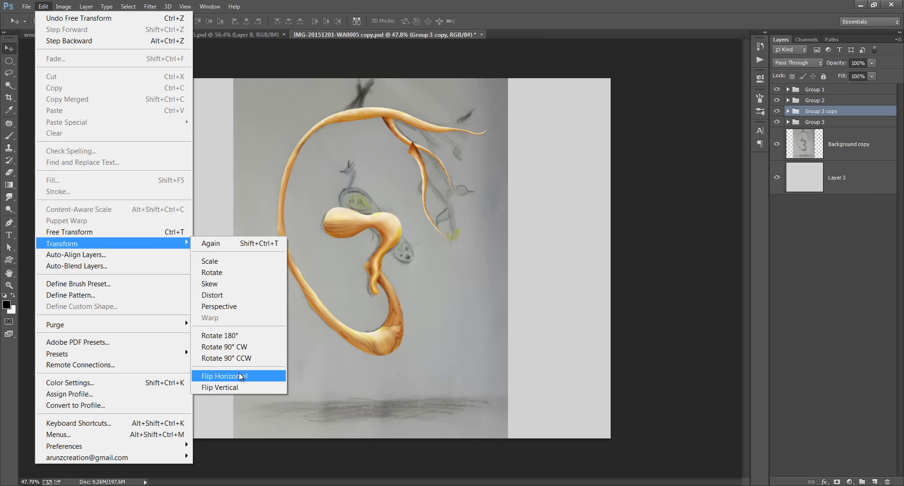
{"action": "left_click", "coordinate": [431, 373]}
{"action": "left_click_drag", "start_coordinate": [333, 203], "coordinate": [397, 223]}
{"action": "key", "text": "ctrl+t"}
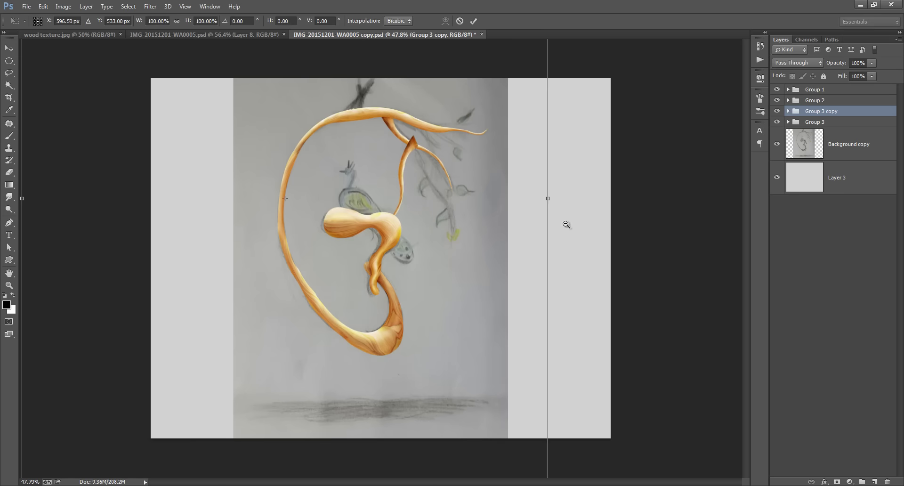
{"action": "key", "text": "ctrl+0"}
{"action": "mouse_move", "coordinate": [528, 446]}
{"action": "left_mouse_down"}
{"action": "mouse_move", "coordinate": [492, 430]}
{"action": "mouse_move", "coordinate": [659, 314]}
{"action": "mouse_move", "coordinate": [402, 315]}
{"action": "mouse_move", "coordinate": [395, 335]}
{"action": "left_mouse_up"}
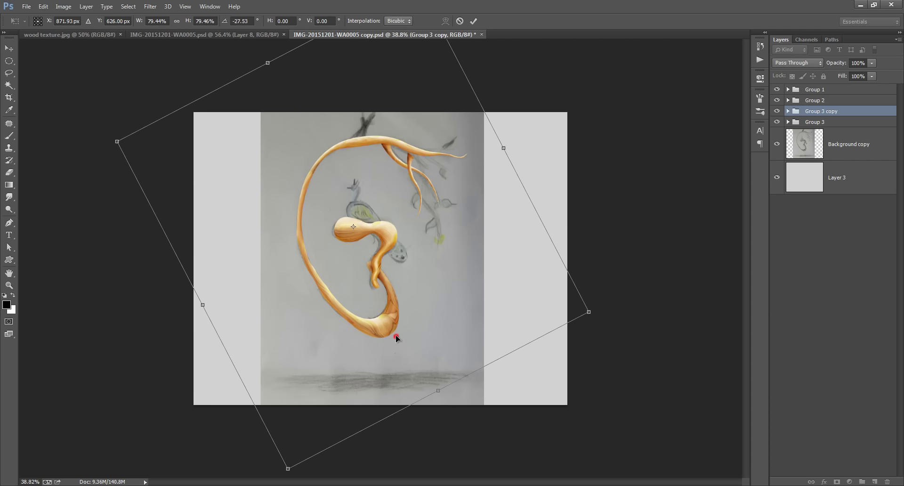
{"action": "left_click", "coordinate": [474, 22]}
{"action": "left_click", "coordinate": [788, 111]}
Erase the copied branch's excess on Layer 12 and delete its Layer 16
{"action": "left_click", "coordinate": [857, 266]}
{"action": "scroll", "coordinate": [388, 173], "scroll_direction": "up", "scroll_amount": 3}
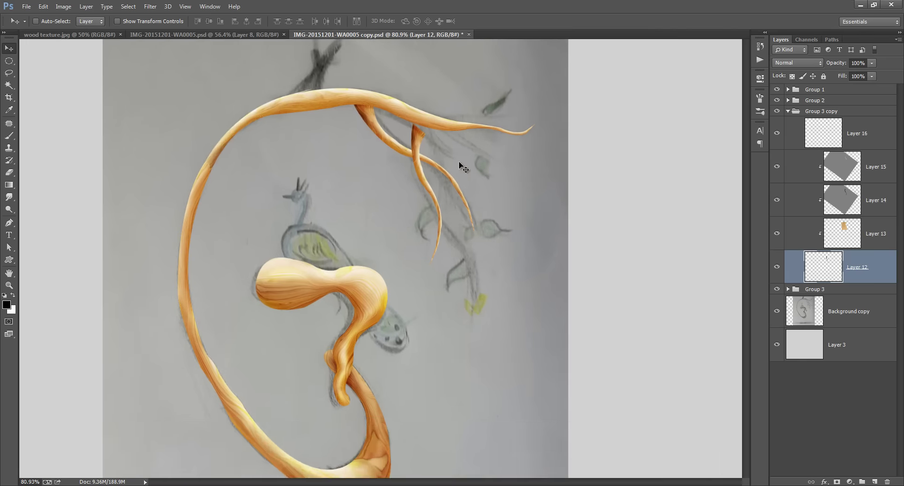
{"action": "key", "text": "e"}
{"action": "left_click_drag", "start_coordinate": [389, 173], "coordinate": [407, 200]}
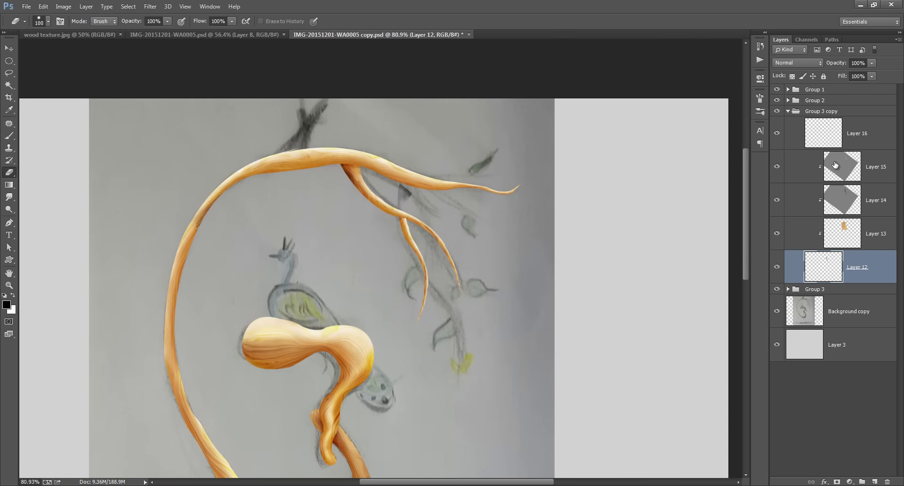
{"action": "left_click", "coordinate": [833, 166]}
{"action": "key", "text": "alt+bracketleft"}
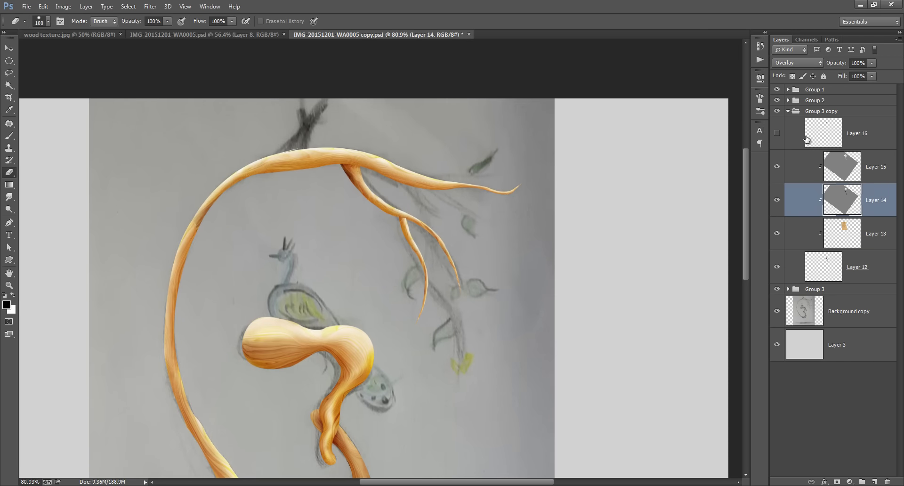
{"action": "left_click", "coordinate": [812, 135]}
{"action": "key", "text": "Delete"}
Reduce the eraser to size 30 and move Group 3 copy below Group 3
{"action": "left_click", "coordinate": [834, 202]}
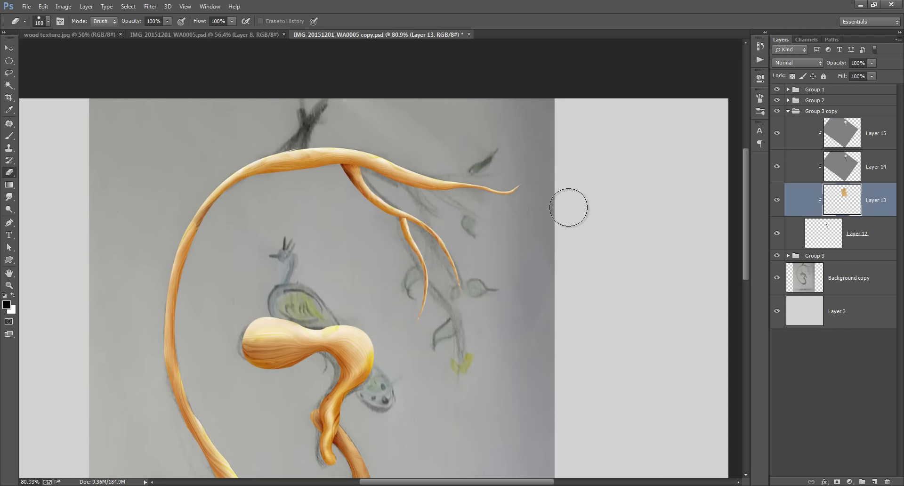
{"action": "scroll", "coordinate": [400, 221], "scroll_direction": "up", "scroll_amount": 5}
{"action": "key", "text": "bracketleft"}
{"action": "key", "text": "bracketleft"}
{"action": "key", "text": "bracketleft"}
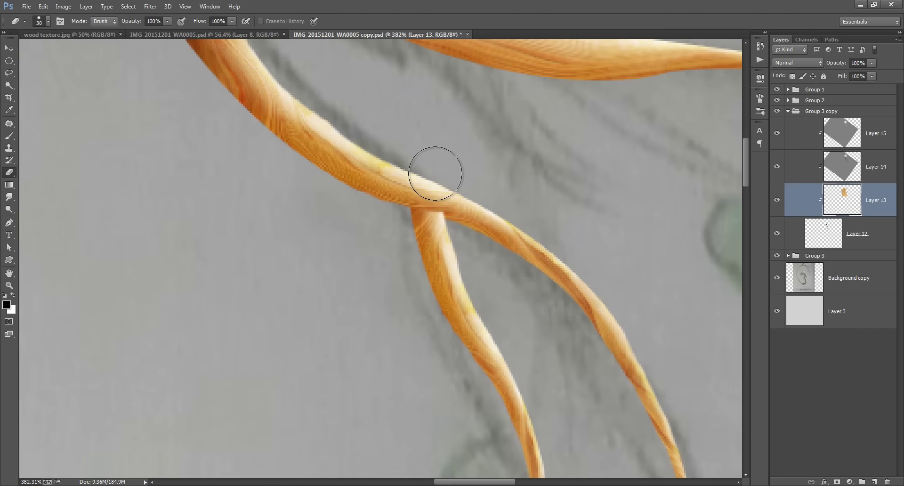
{"action": "left_click", "coordinate": [787, 111]}
{"action": "left_click_drag", "start_coordinate": [814, 116], "coordinate": [814, 140]}
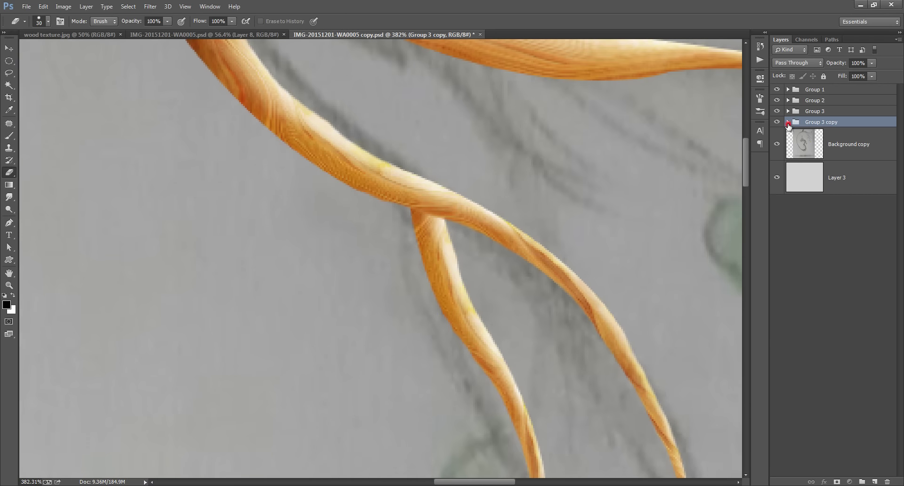
{"action": "left_click", "coordinate": [788, 122]}
Add Overlay Layer 17 within the branch selection and paint the junction dark with a size-4 brush
{"action": "left_click", "coordinate": [824, 245], "text": "ctrl"}
{"action": "left_click", "coordinate": [829, 144]}
{"action": "left_click", "coordinate": [874, 481]}
{"action": "key", "text": "b"}
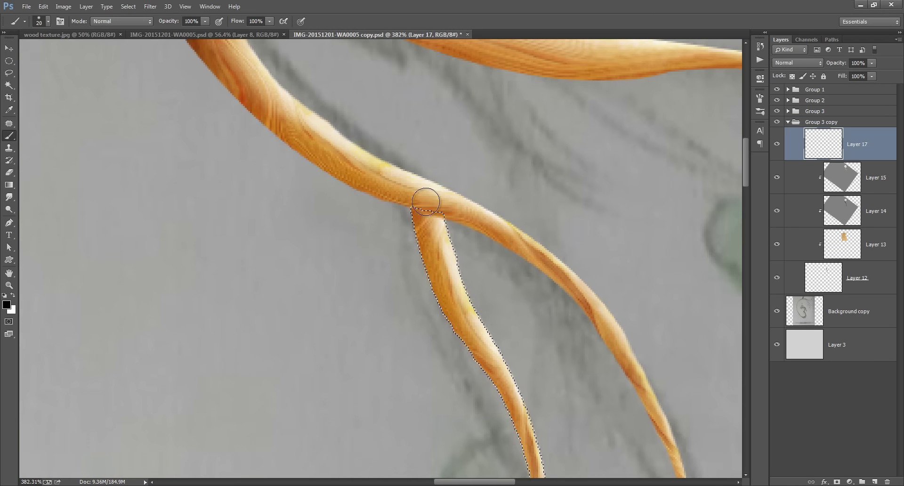
{"action": "left_click", "coordinate": [797, 63]}
{"action": "left_click", "coordinate": [807, 174]}
{"action": "left_click_drag", "start_coordinate": [430, 204], "coordinate": [449, 229]}
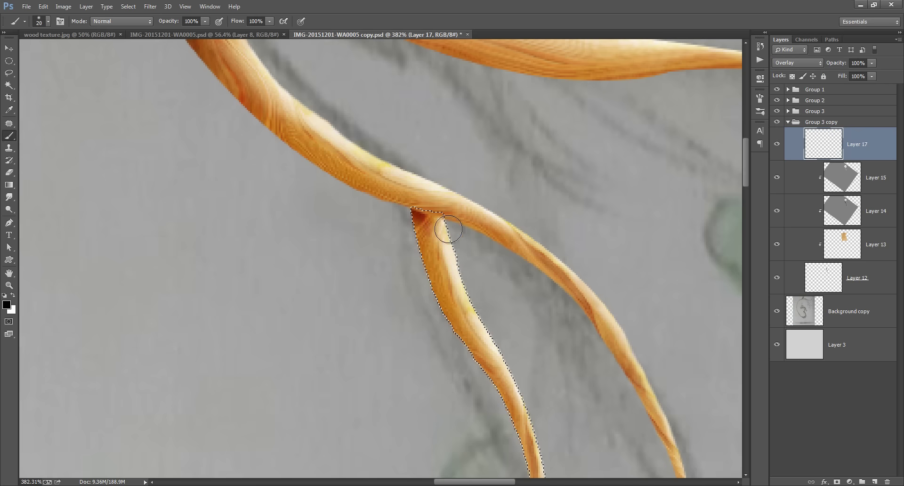
{"action": "key", "text": "bracketleft"}
{"action": "key", "text": "bracketleft"}
{"action": "key", "text": "bracketleft"}
{"action": "key", "text": "bracketleft"}
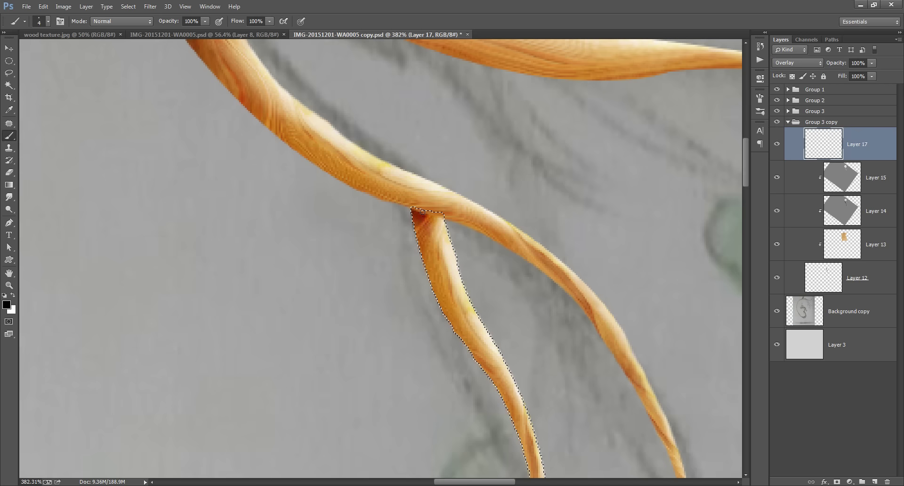
{"action": "left_click", "coordinate": [422, 213]}
{"action": "key", "text": "ctrl+d"}
{"action": "key", "text": "ctrl+0"}
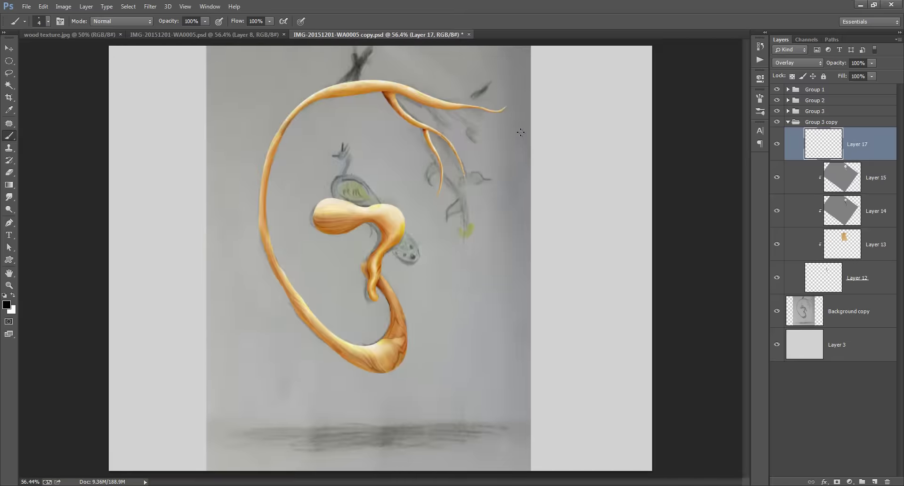
Duplicate Group 3 copy into Group 3 copy 2
{"action": "left_click", "coordinate": [787, 122]}
{"action": "left_click", "coordinate": [819, 122]}
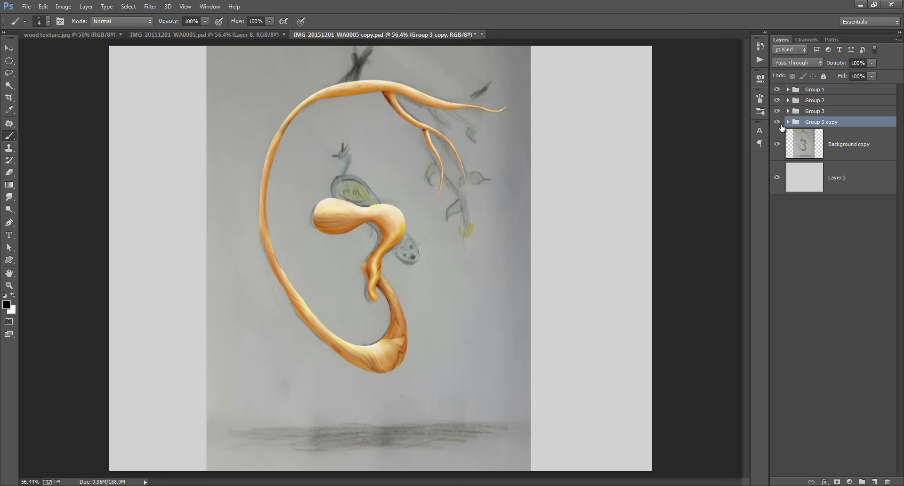
{"action": "key", "text": "ctrl+j"}
{"action": "key", "text": "v"}
Move and rotate Group 3 copy 2 to about −59°, then stack it below Group 3 copy
{"action": "left_click", "coordinate": [42, 6]}
{"action": "mouse_move", "coordinate": [62, 243]}
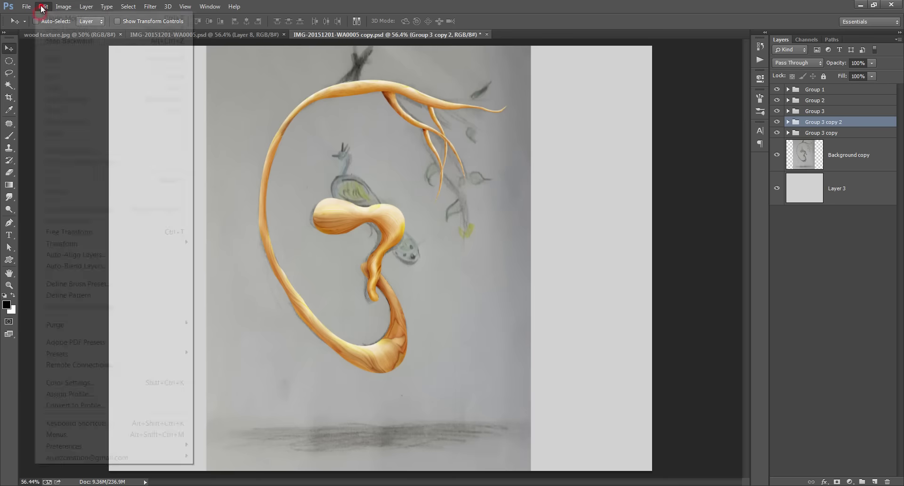
{"action": "left_click", "coordinate": [217, 263]}
{"action": "left_click_drag", "start_coordinate": [282, 321], "coordinate": [311, 321]}
{"action": "scroll", "coordinate": [312, 321], "scroll_direction": "down", "scroll_amount": 1}
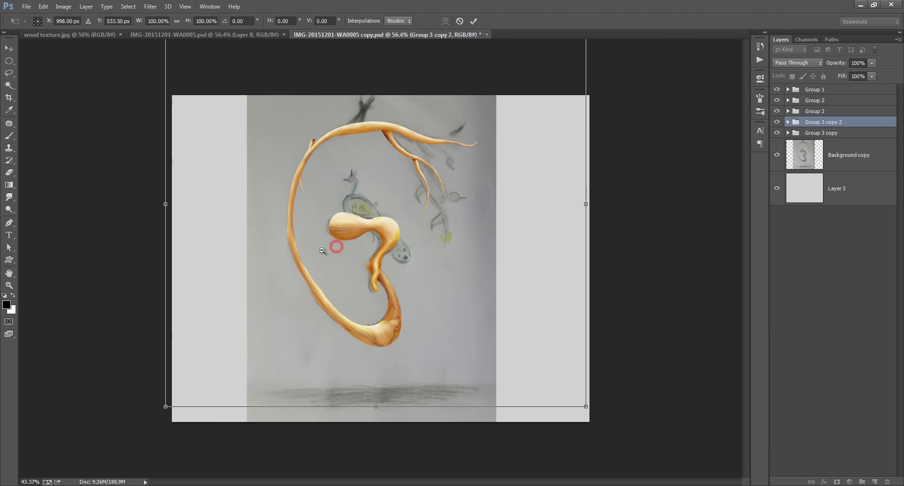
{"action": "mouse_move", "coordinate": [311, 424]}
{"action": "left_mouse_down"}
{"action": "mouse_move", "coordinate": [574, 395]}
{"action": "mouse_move", "coordinate": [428, 202]}
{"action": "left_mouse_up"}
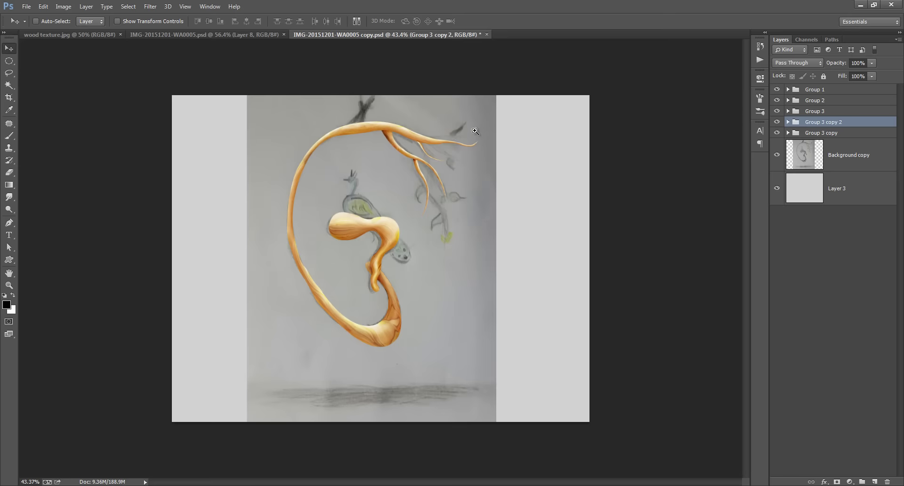
{"action": "left_click_drag", "start_coordinate": [435, 147], "coordinate": [461, 89]}
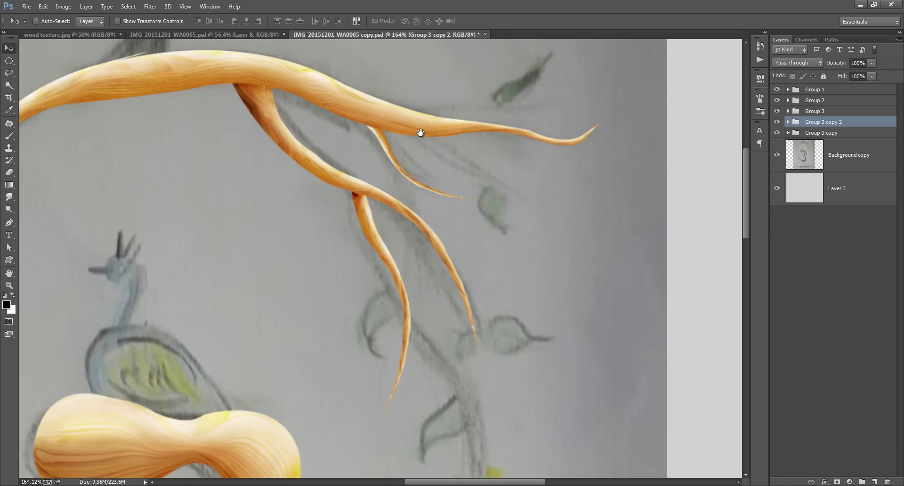
{"action": "left_click_drag", "start_coordinate": [420, 132], "coordinate": [396, 150]}
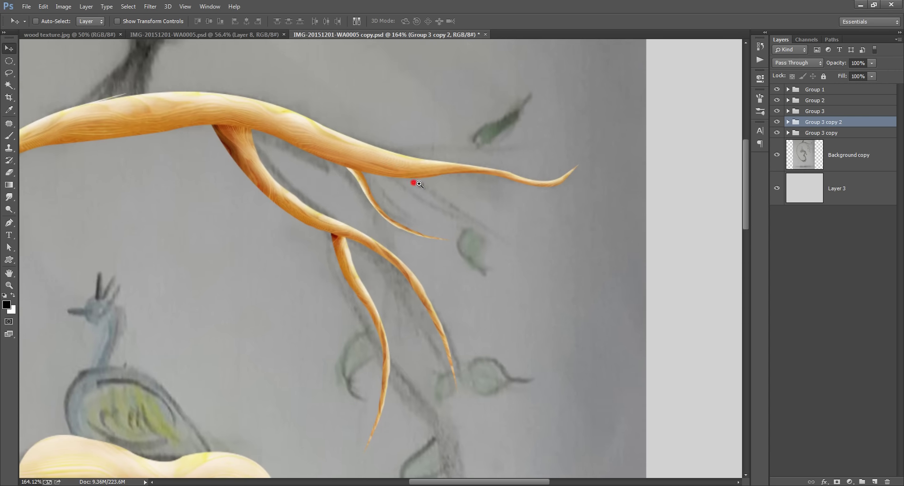
{"action": "left_click_drag", "start_coordinate": [414, 183], "coordinate": [414, 182]}
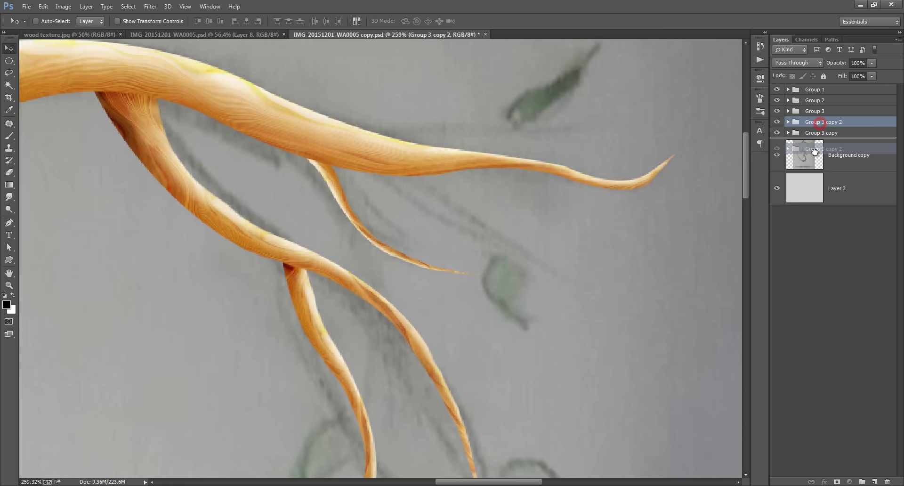
{"action": "mouse_move", "coordinate": [820, 125]}
{"action": "left_mouse_down"}
{"action": "mouse_move", "coordinate": [817, 160]}
{"action": "mouse_move", "coordinate": [820, 147]}
{"action": "left_mouse_up"}
Delete the old shading Layers 17, 15 and 14 from Group 3 copy 2, add a new layer, and save
{"action": "left_click", "coordinate": [788, 133]}
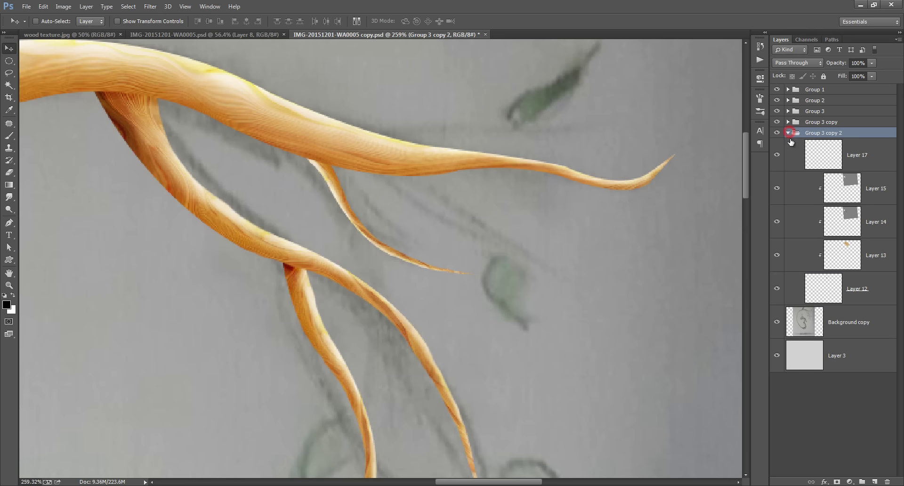
{"action": "left_click", "coordinate": [855, 184]}
{"action": "left_click", "coordinate": [842, 160]}
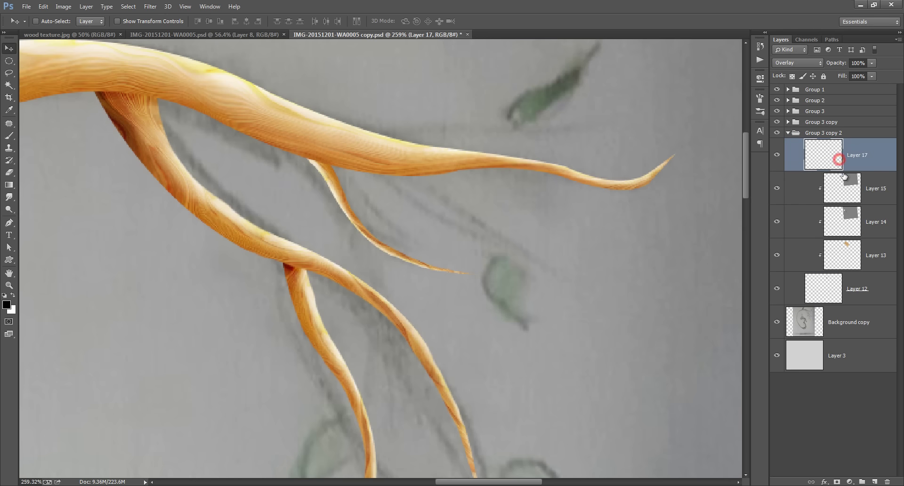
{"action": "key", "text": "Delete"}
{"action": "key", "text": "Delete"}
{"action": "key", "text": "Delete"}
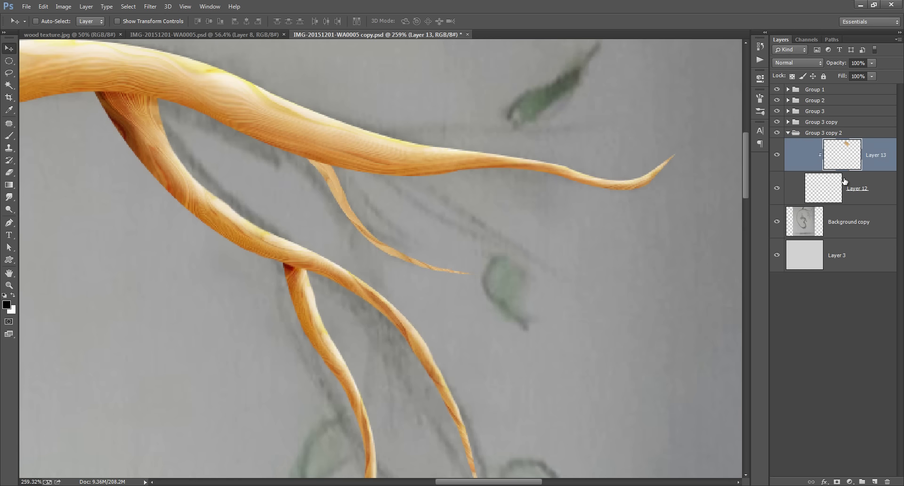
{"action": "left_click", "coordinate": [874, 481]}
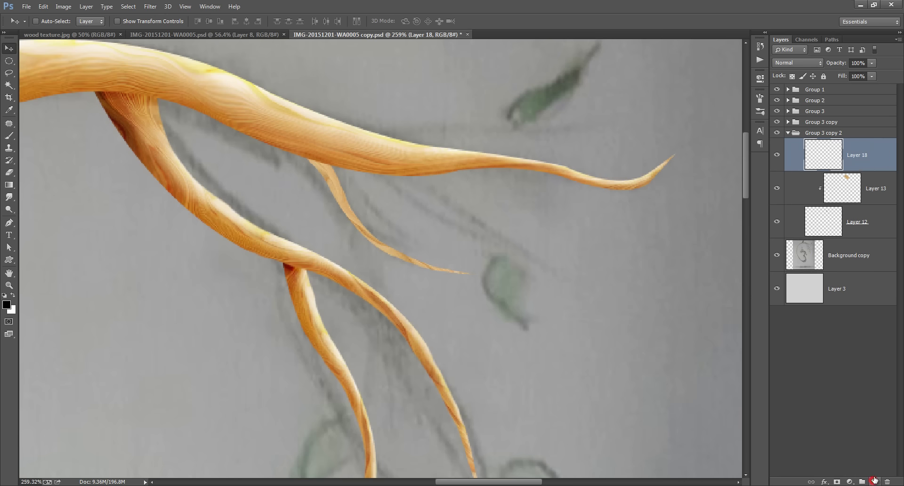
{"action": "key", "text": "ctrl+s"}
Fill Layer 18 with 50% grey, clip it to Layer 13 and set it to Overlay
{"action": "left_click", "coordinate": [43, 6]}
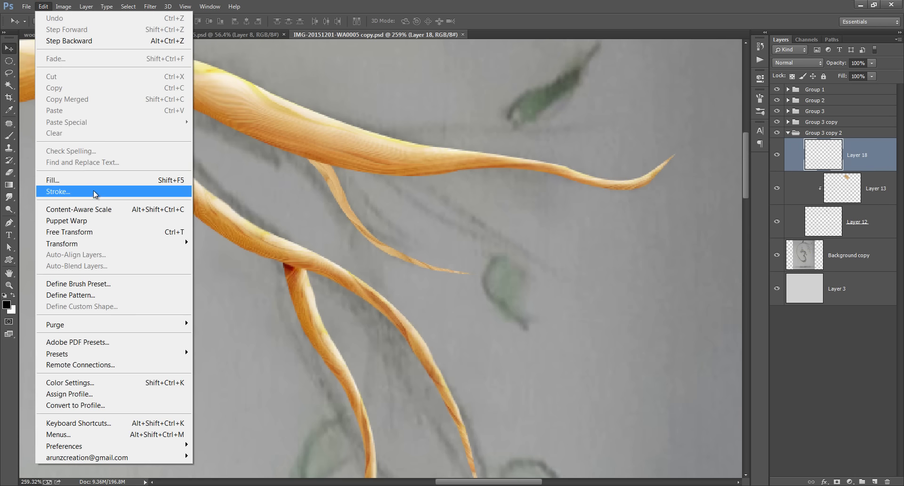
{"action": "left_click", "coordinate": [87, 179]}
{"action": "left_click", "coordinate": [641, 82]}
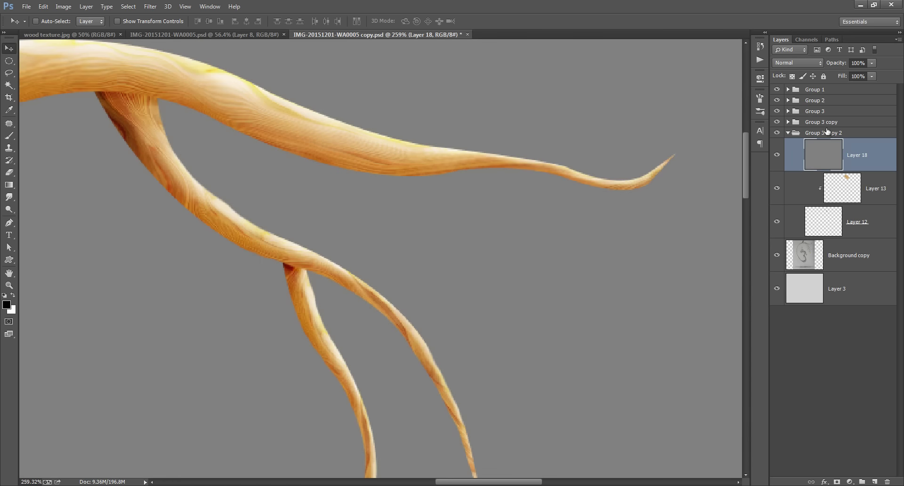
{"action": "left_click", "coordinate": [867, 169], "text": "alt"}
{"action": "left_click", "coordinate": [815, 63]}
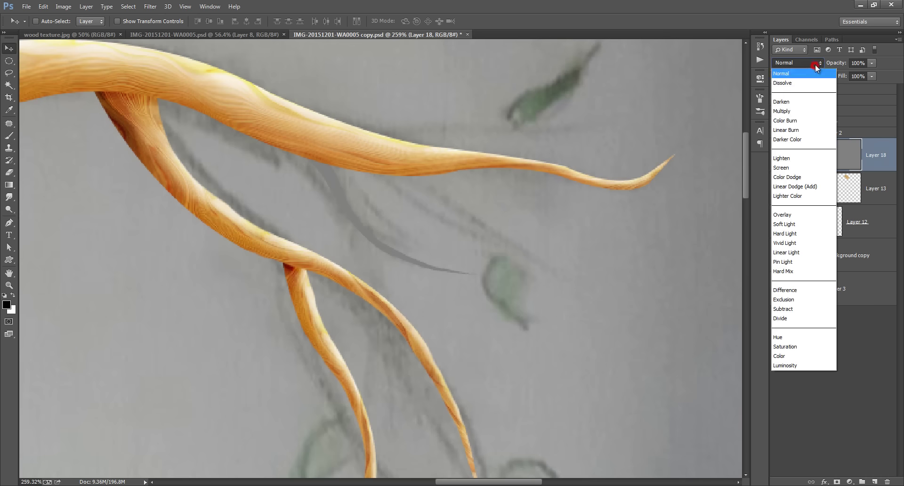
{"action": "left_click", "coordinate": [799, 215]}
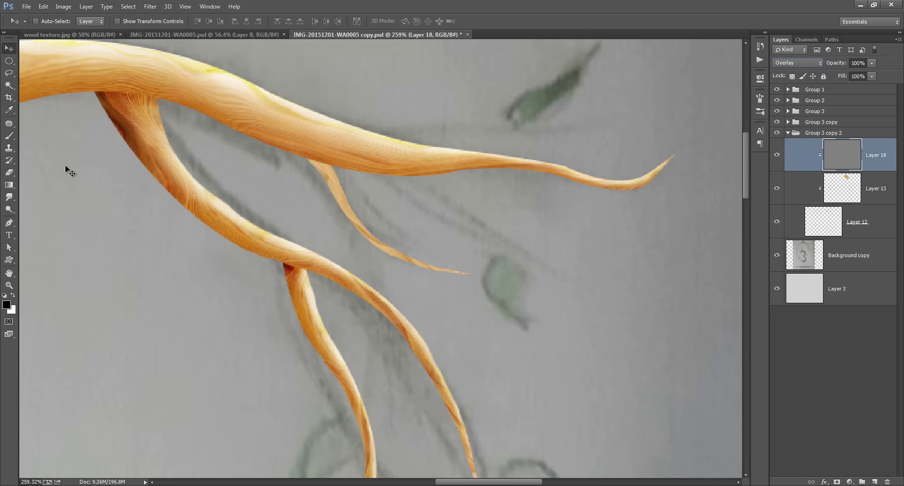
{"action": "left_click", "coordinate": [9, 209]}
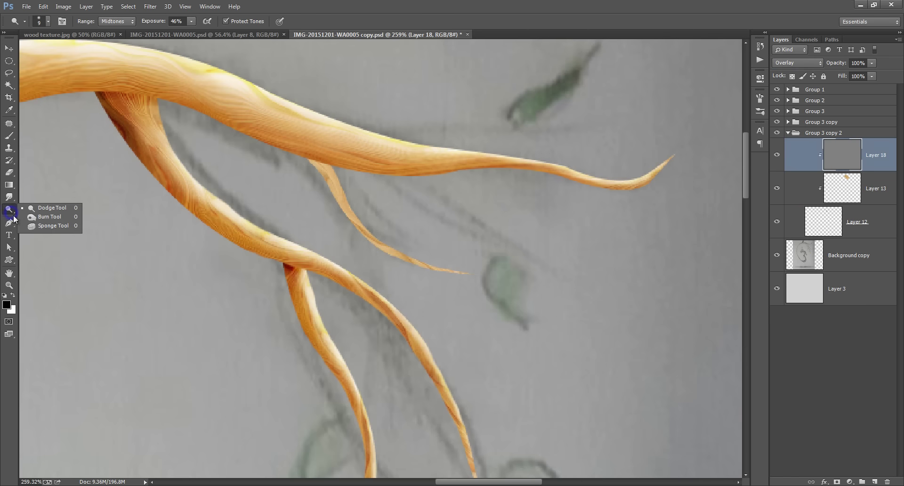
Burn Midtones shadows along the thin side twig's left edge and its branch joint
{"action": "left_click", "coordinate": [43, 216]}
{"action": "left_click_drag", "start_coordinate": [354, 212], "coordinate": [367, 219]}
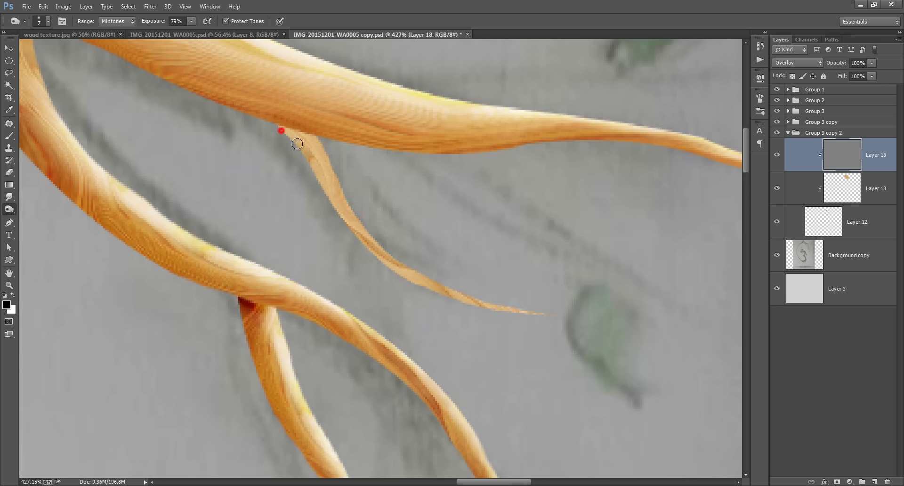
{"action": "left_click_drag", "start_coordinate": [297, 144], "coordinate": [292, 143]}
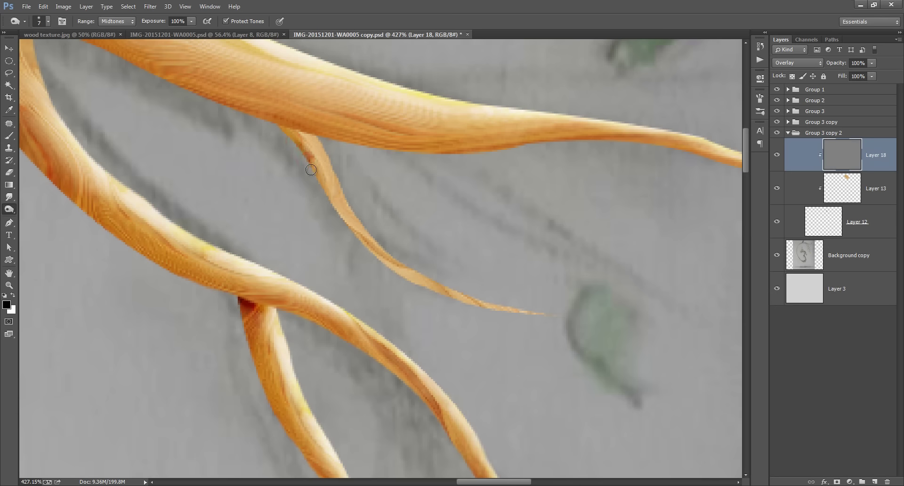
{"action": "left_click_drag", "start_coordinate": [307, 184], "coordinate": [337, 218]}
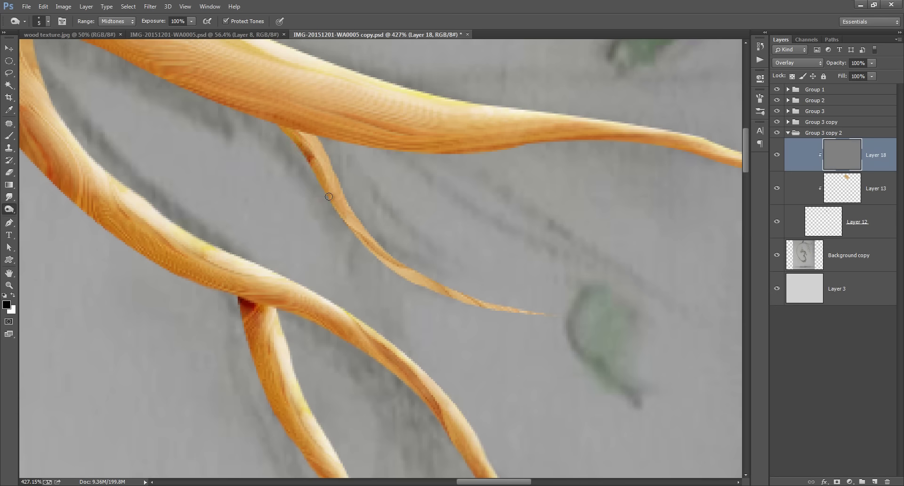
{"action": "mouse_move", "coordinate": [295, 140]}
{"action": "left_mouse_down"}
{"action": "mouse_move", "coordinate": [351, 226]}
{"action": "mouse_move", "coordinate": [403, 282]}
{"action": "left_mouse_up"}
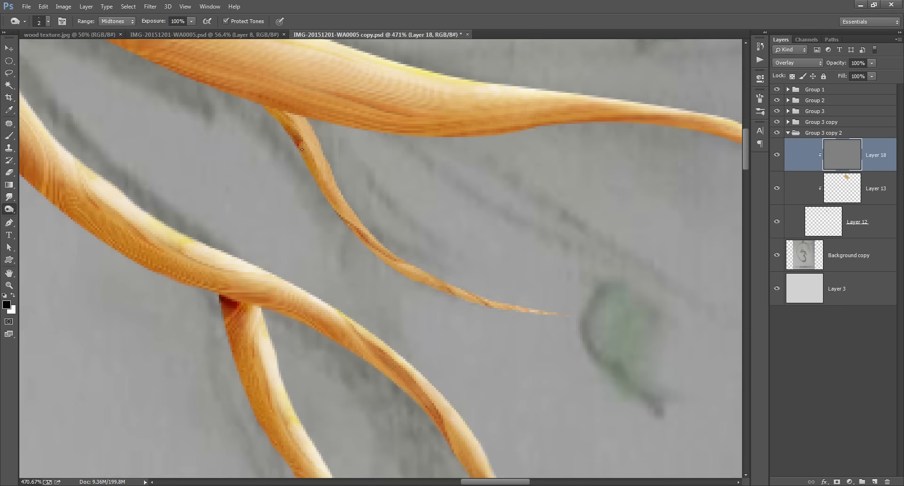
{"action": "left_click_drag", "start_coordinate": [296, 136], "coordinate": [304, 156]}
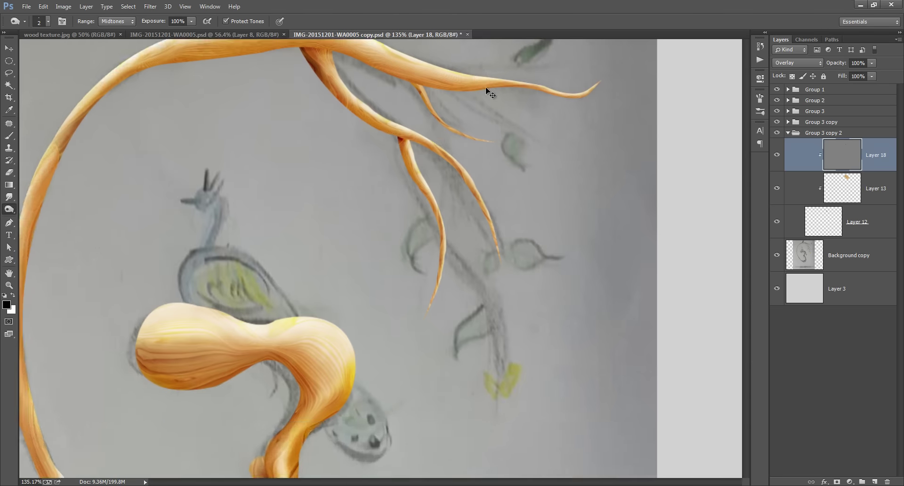
Load Layer 12's twig outline as a selection and target grey Layer 18 with the Brush
{"action": "scroll", "coordinate": [322, 166], "scroll_direction": "up", "scroll_amount": 3}
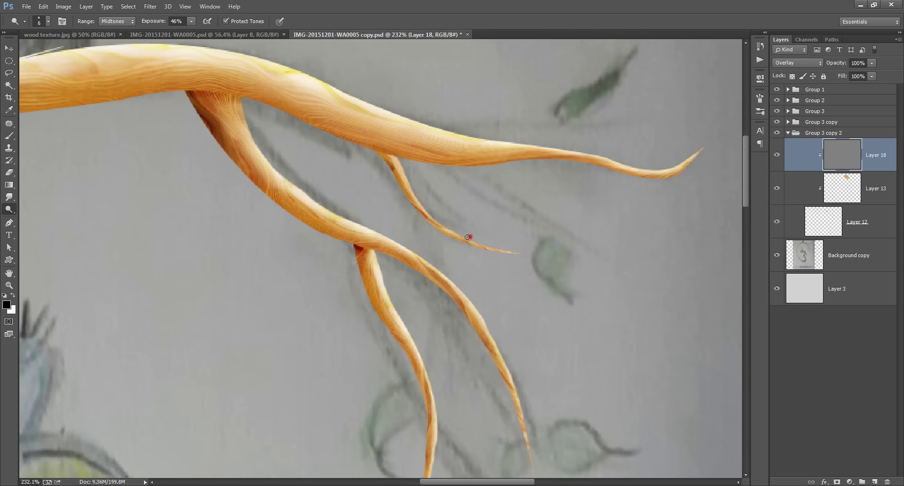
{"action": "left_click", "coordinate": [822, 225], "text": "ctrl"}
{"action": "key", "text": "b"}
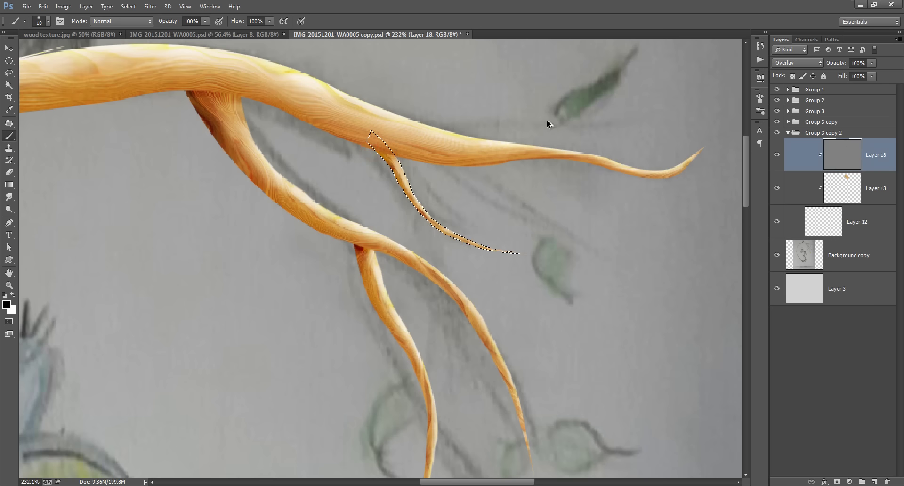
{"action": "left_click", "coordinate": [855, 156]}
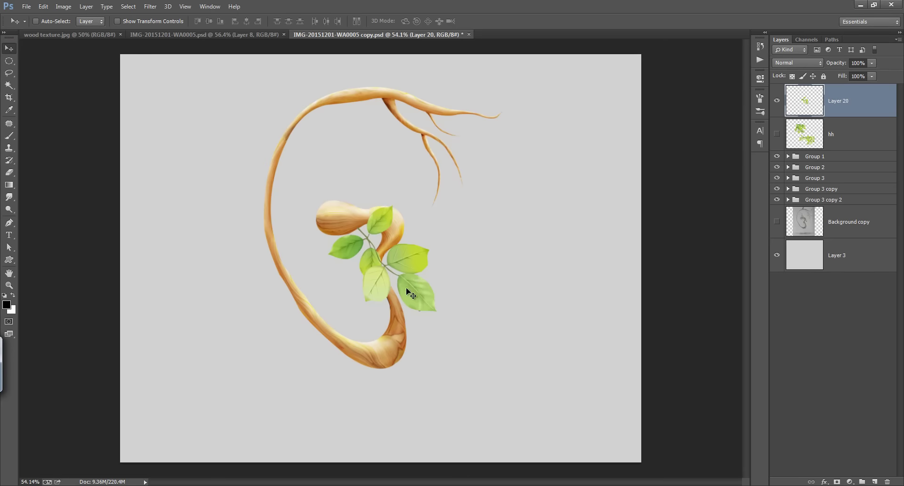
Move the Layer 20 leaf sprig onto the upper branch, scaled to about 52% and rotated
{"action": "left_click_drag", "start_coordinate": [411, 294], "coordinate": [418, 163]}
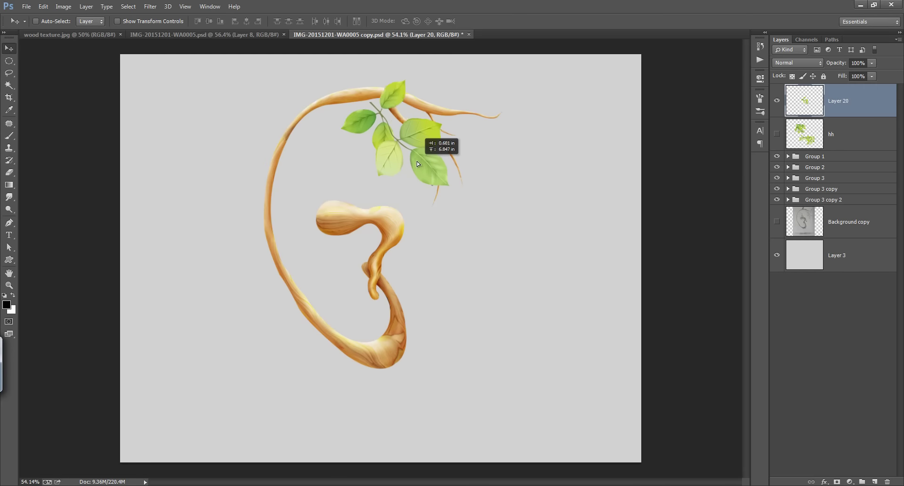
{"action": "left_click", "coordinate": [777, 221]}
{"action": "left_click_drag", "start_coordinate": [382, 139], "coordinate": [475, 150]}
{"action": "key", "text": "ctrl+t"}
{"action": "mouse_move", "coordinate": [544, 200]}
{"action": "left_mouse_down"}
{"action": "mouse_move", "coordinate": [427, 125]}
{"action": "mouse_move", "coordinate": [469, 101]}
{"action": "mouse_move", "coordinate": [483, 124]}
{"action": "mouse_move", "coordinate": [495, 80]}
{"action": "left_mouse_up"}
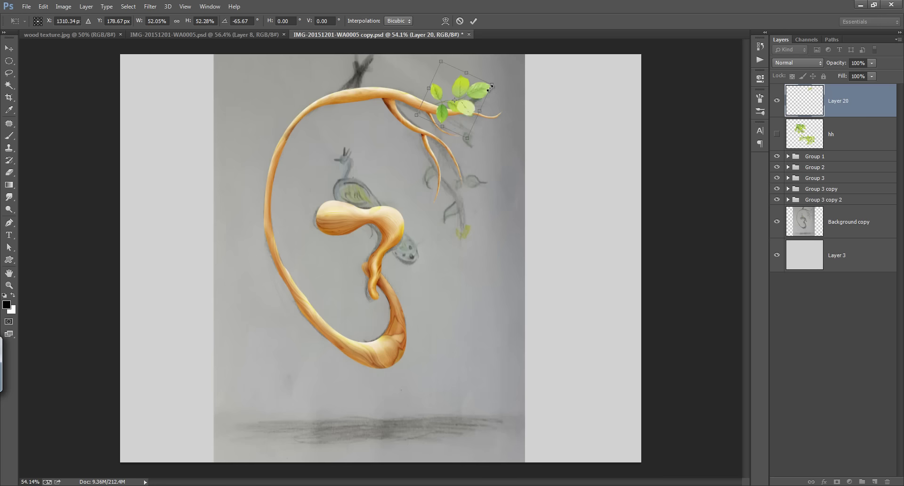
{"action": "left_click", "coordinate": [473, 21]}
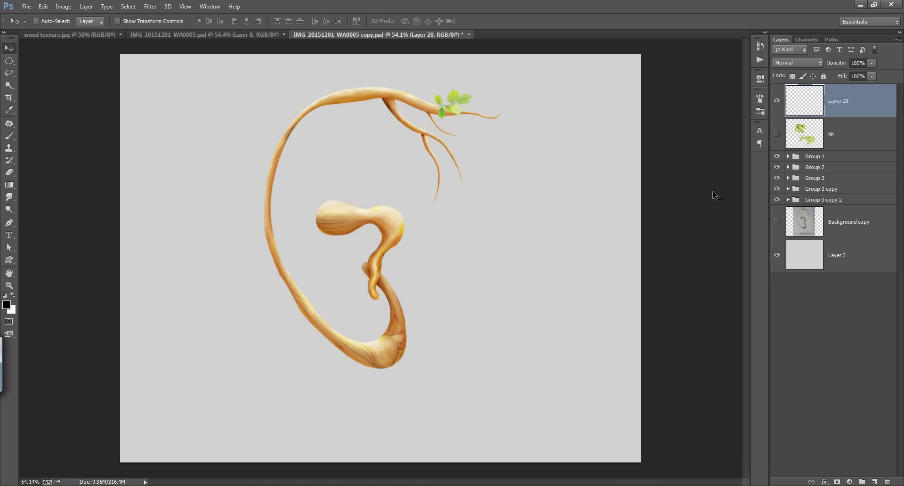
{"action": "scroll", "coordinate": [481, 115], "scroll_direction": "up", "scroll_amount": 5}
Add an Overlay layer above hh and paint shading on the branch under the leaves
{"action": "left_click", "coordinate": [843, 148]}
{"action": "left_click", "coordinate": [874, 481]}
{"action": "key", "text": "b"}
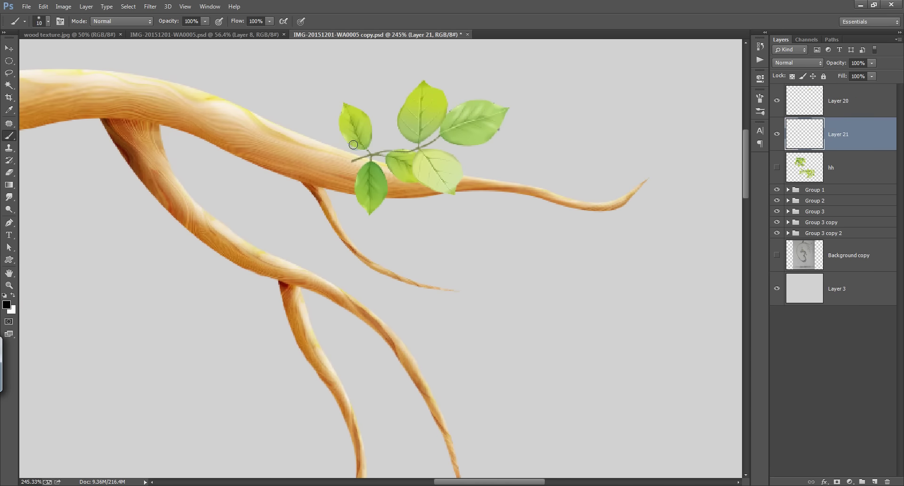
{"action": "left_click", "coordinate": [797, 62]}
{"action": "left_click", "coordinate": [791, 212]}
{"action": "left_click_drag", "start_coordinate": [372, 185], "coordinate": [383, 176]}
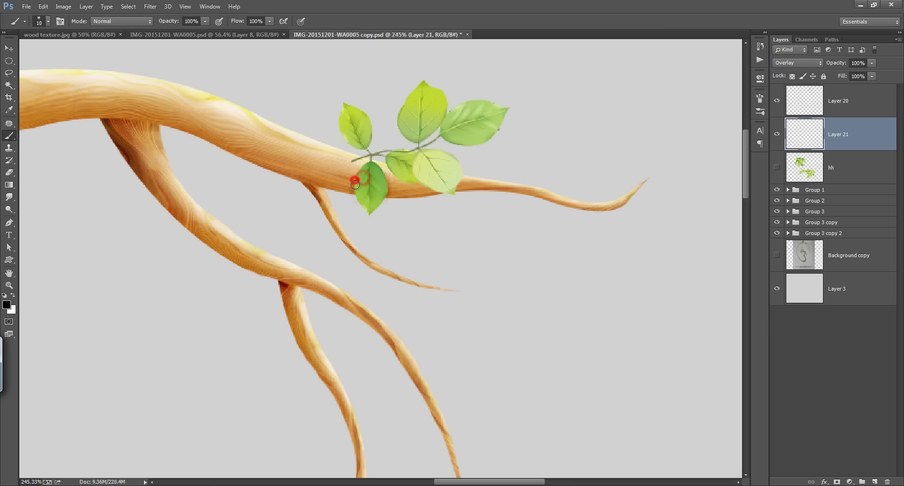
{"action": "left_click", "coordinate": [390, 173]}
{"action": "left_click", "coordinate": [394, 184]}
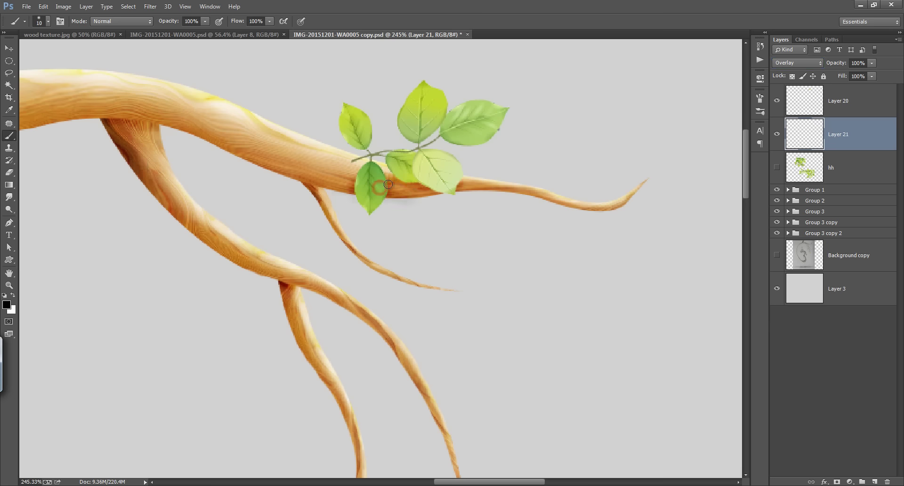
With a smaller brush, paint a short stem on a new layer where twig meets branch
{"action": "left_click", "coordinate": [365, 170], "text": "ctrl"}
{"action": "scroll", "coordinate": [365, 170], "scroll_direction": "down", "scroll_amount": 5}
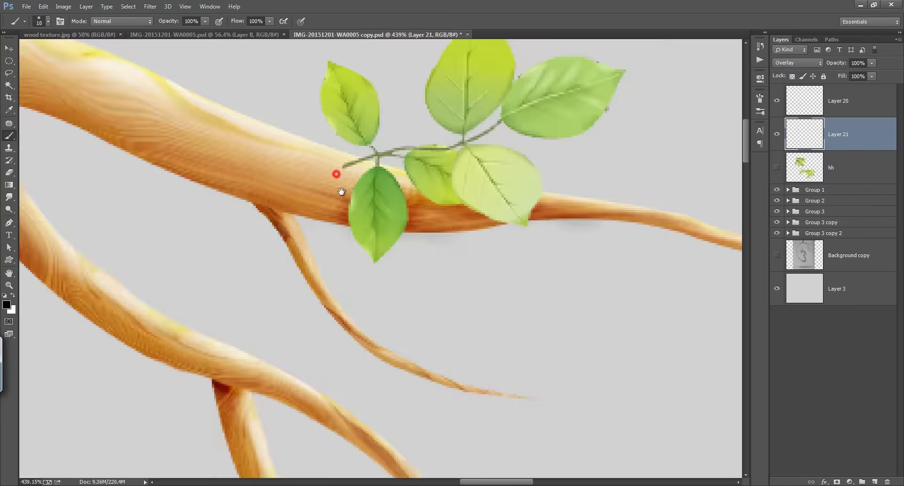
{"action": "scroll", "coordinate": [346, 168], "scroll_direction": "up", "scroll_amount": 3}
{"action": "key", "text": "bracketleft"}
{"action": "left_click_drag", "start_coordinate": [336, 170], "coordinate": [349, 171]}
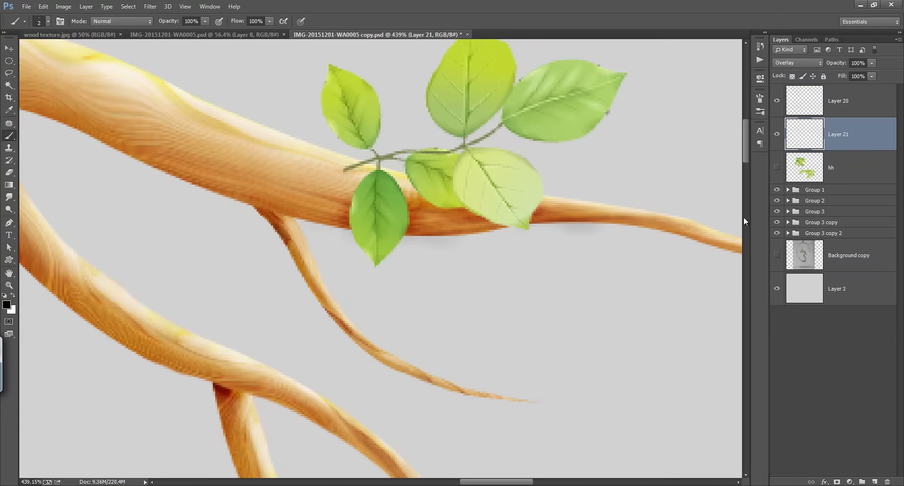
{"action": "left_click", "coordinate": [874, 481]}
{"action": "left_click_drag", "start_coordinate": [330, 172], "coordinate": [356, 169]}
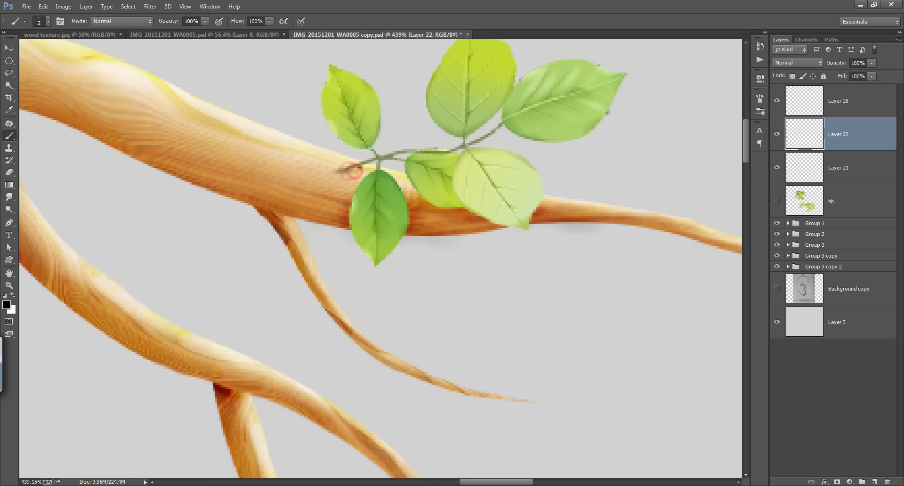
Paint thin stem dabs joining the leaf sprig to the branch tip
{"action": "key", "text": "ctrl+0"}
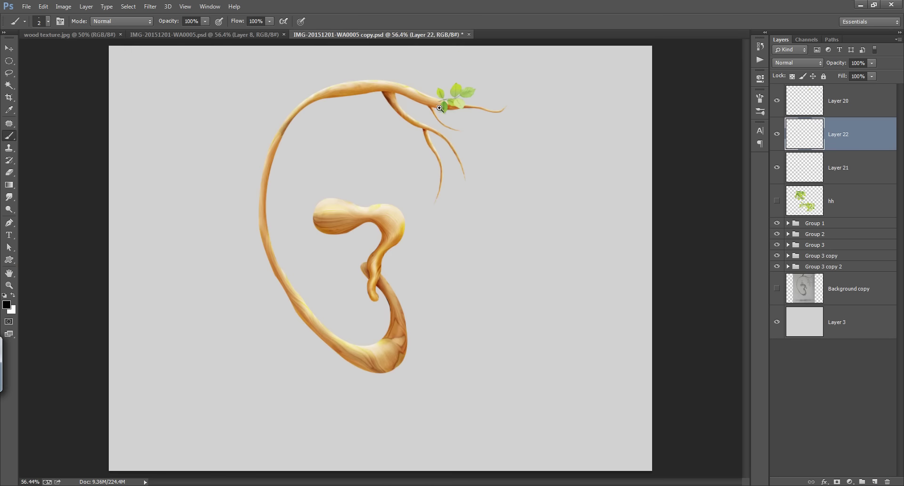
{"action": "left_click", "coordinate": [464, 91]}
{"action": "left_click_drag", "start_coordinate": [465, 91], "coordinate": [424, 202]}
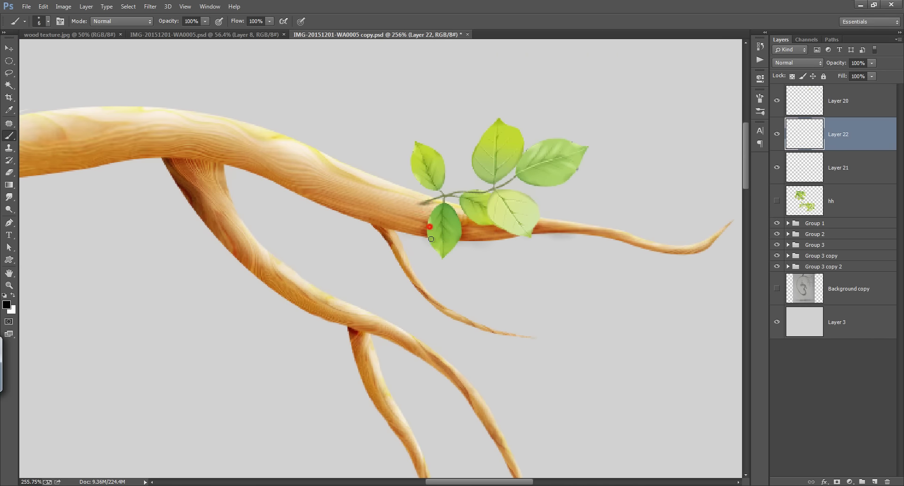
{"action": "left_click", "coordinate": [460, 228]}
{"action": "left_click", "coordinate": [452, 209]}
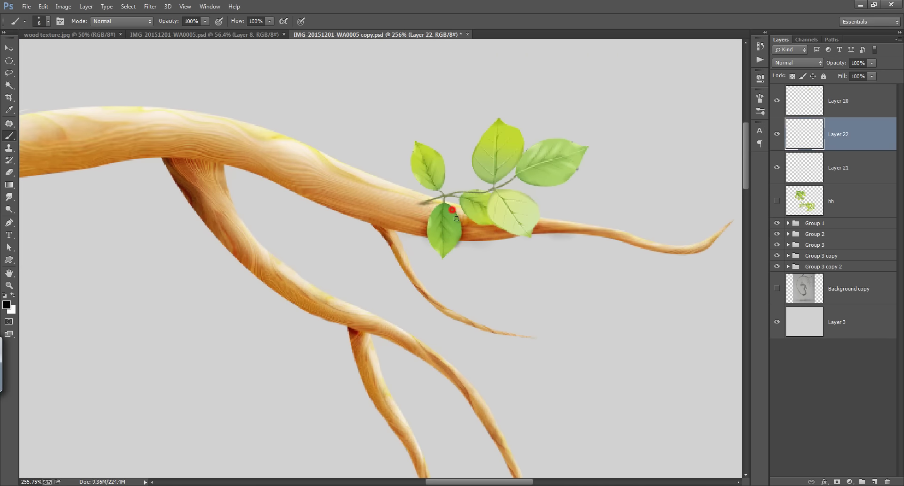
{"action": "left_click", "coordinate": [427, 225]}
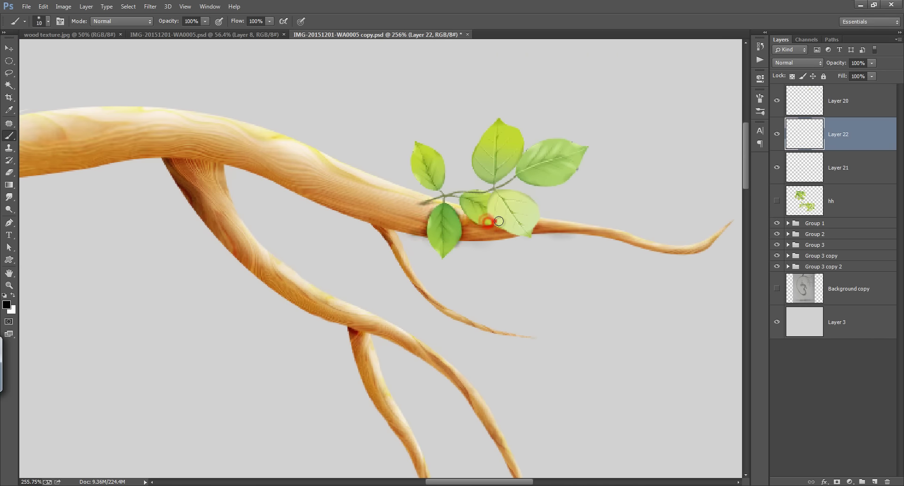
{"action": "key", "text": "ctrl+0"}
{"action": "left_click_drag", "start_coordinate": [462, 117], "coordinate": [564, 108]}
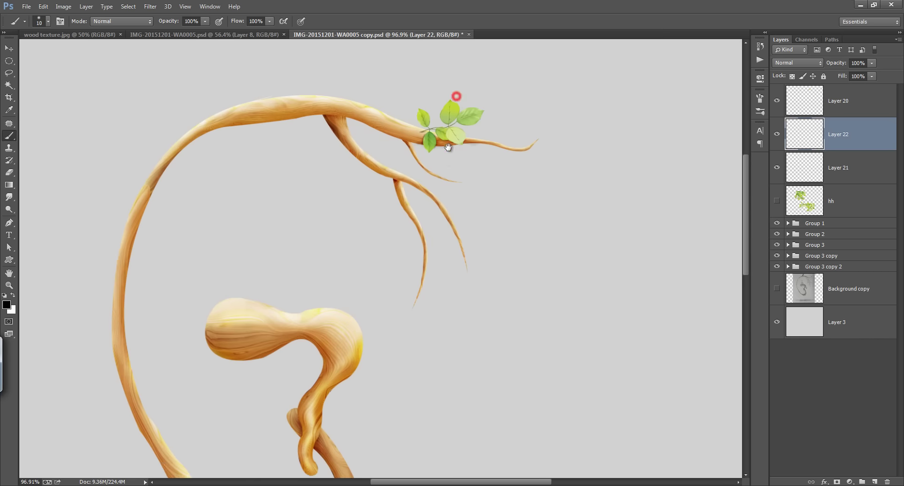
Perspective-transform Layers 20–22 together so the sprig lies along the branch tip
{"action": "left_click", "coordinate": [855, 165], "text": "shift"}
{"action": "left_click", "coordinate": [843, 97], "text": "shift"}
{"action": "key", "text": "ctrl+t"}
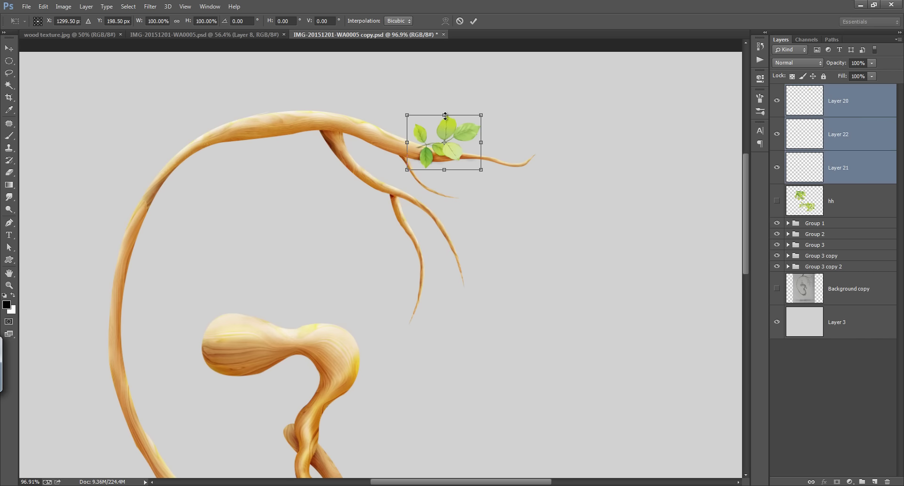
{"action": "right_click", "coordinate": [466, 146]}
{"action": "left_click", "coordinate": [502, 210]}
{"action": "left_click_drag", "start_coordinate": [481, 170], "coordinate": [495, 170]}
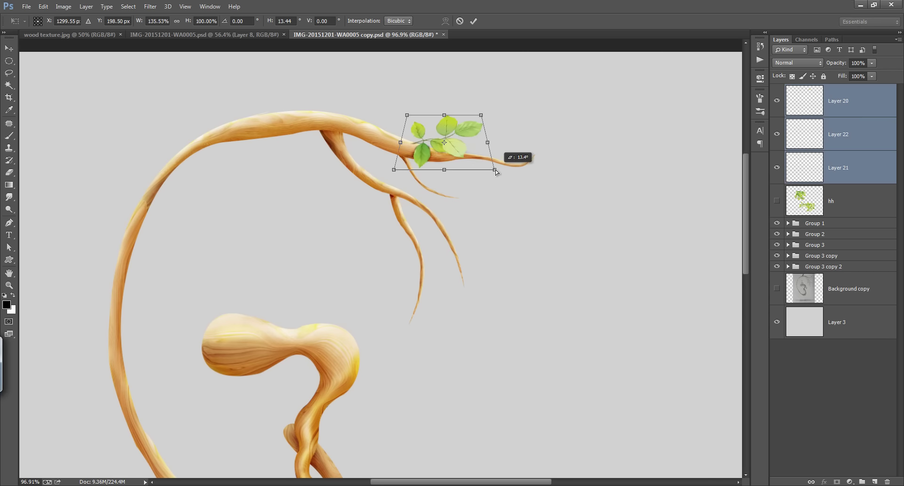
{"action": "left_click_drag", "start_coordinate": [443, 115], "coordinate": [450, 145]}
{"action": "key", "text": "Return"}
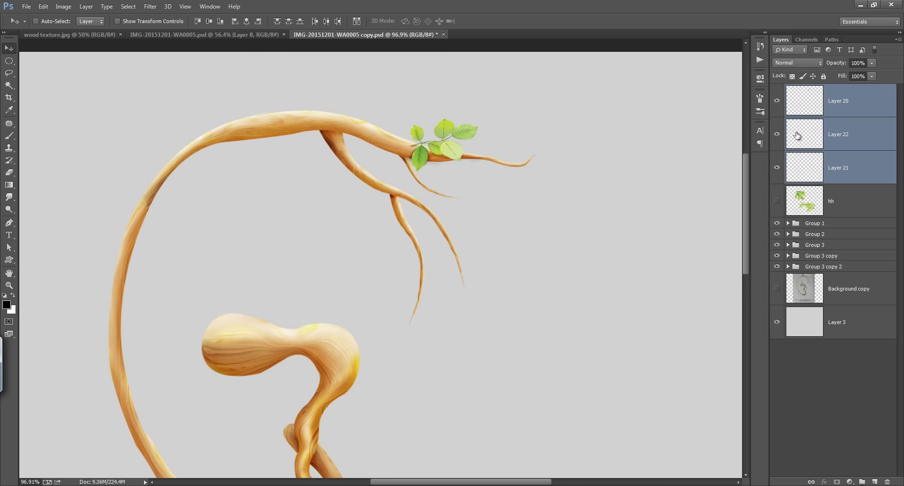
Fit the canvas in view and make the hh leaf-cluster layer visible again
{"action": "key", "text": "ctrl+t"}
{"action": "key", "text": "Return"}
{"action": "key", "text": "ctrl+0"}
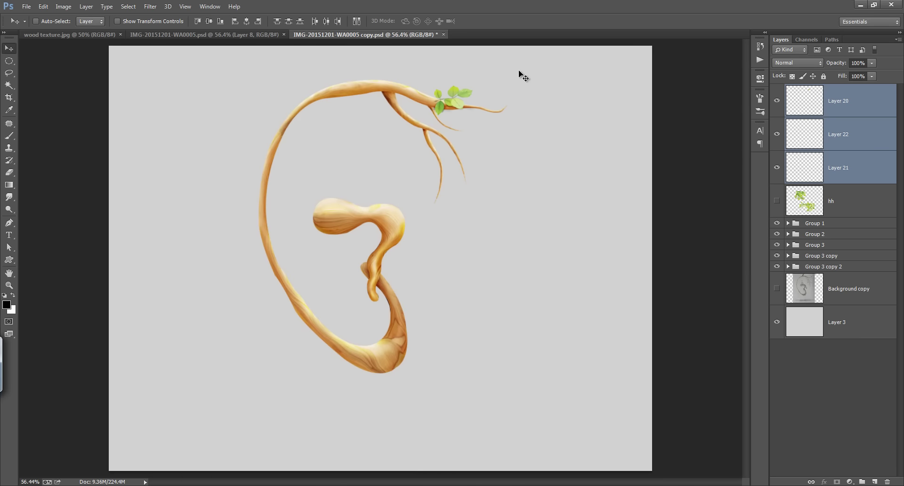
{"action": "left_click", "coordinate": [461, 112]}
Lasso a single leaf from hh onto its own layer and move it beside a side branch
{"action": "left_click", "coordinate": [777, 201]}
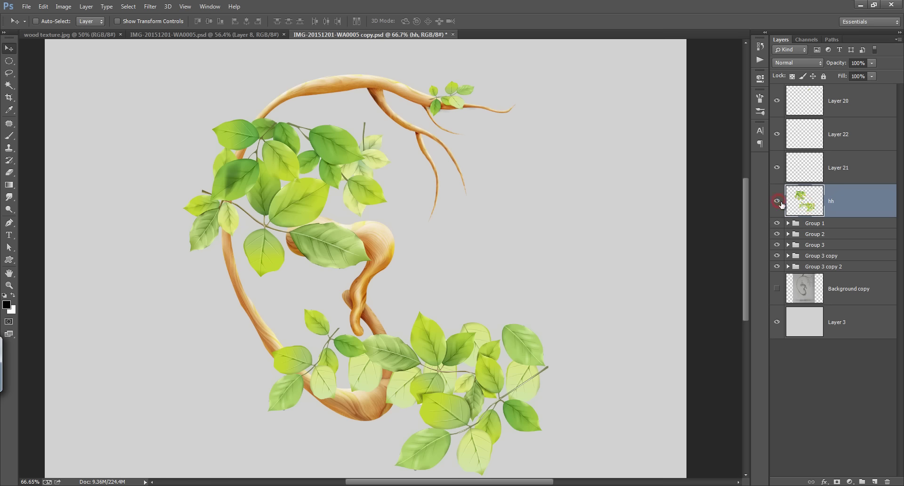
{"action": "left_click", "coordinate": [9, 73]}
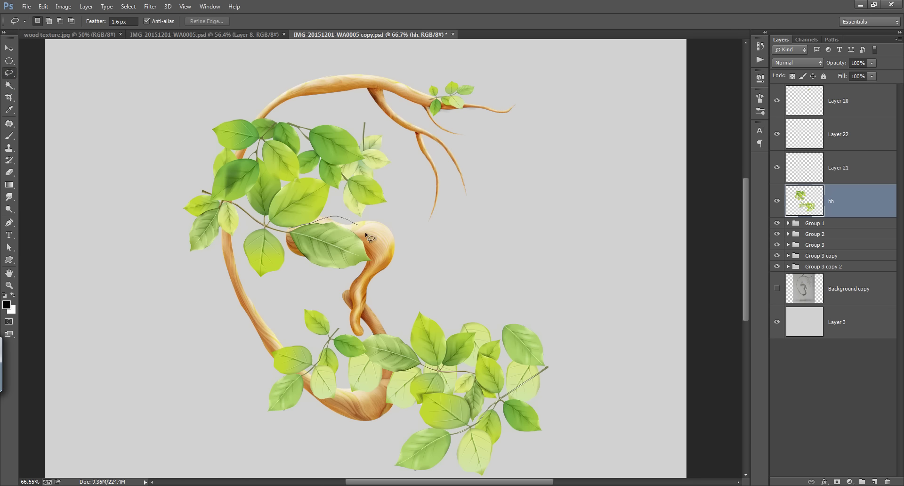
{"action": "key", "text": "ctrl+j"}
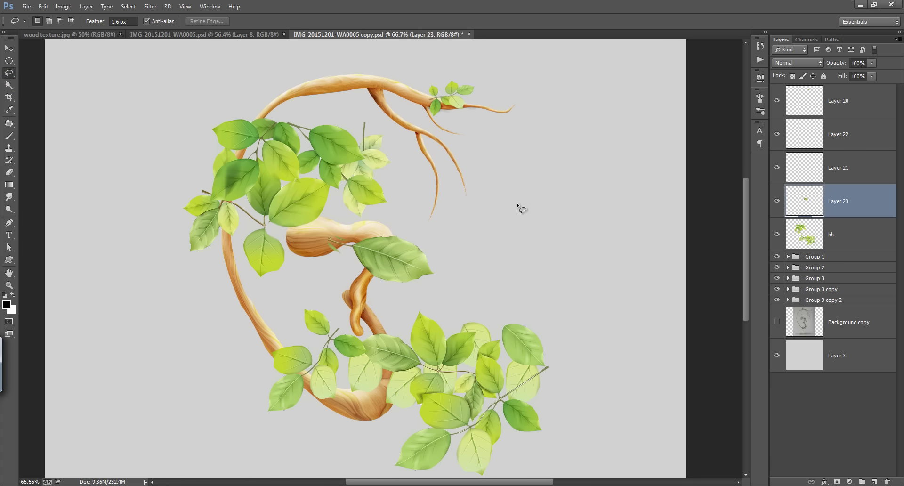
{"action": "left_click", "coordinate": [777, 234]}
{"action": "left_click", "coordinate": [775, 322]}
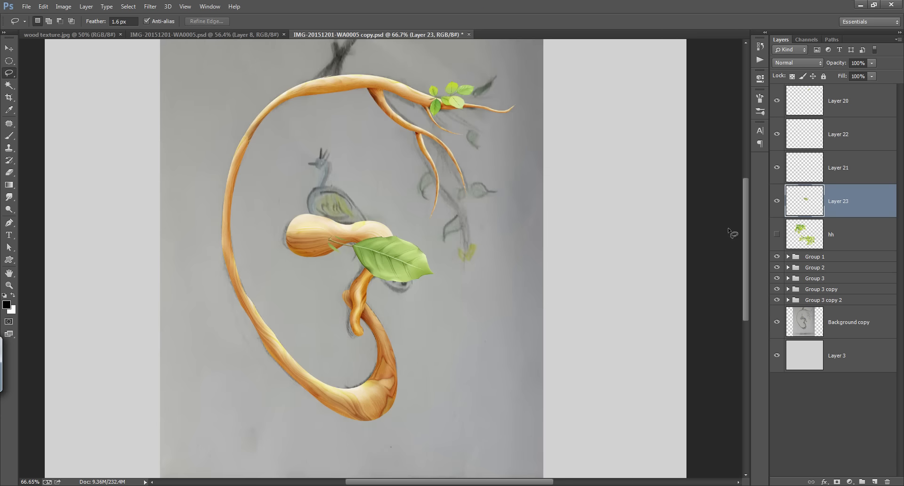
{"action": "key", "text": "e"}
{"action": "left_click_drag", "start_coordinate": [384, 259], "coordinate": [433, 206]}
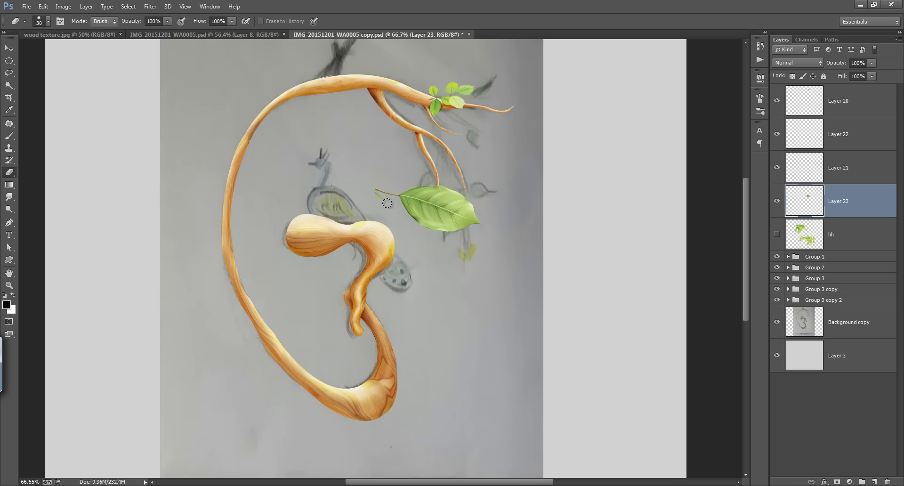
Rotate and shrink the single leaf to fit the drooping side branch
{"action": "key", "text": "ctrl+t"}
{"action": "mouse_move", "coordinate": [502, 187]}
{"action": "left_mouse_down"}
{"action": "mouse_move", "coordinate": [515, 202]}
{"action": "mouse_move", "coordinate": [464, 224]}
{"action": "mouse_move", "coordinate": [447, 218]}
{"action": "mouse_move", "coordinate": [487, 211]}
{"action": "mouse_move", "coordinate": [501, 195]}
{"action": "mouse_move", "coordinate": [468, 198]}
{"action": "left_mouse_up"}
{"action": "key", "text": "Return"}
{"action": "key", "text": "v"}
{"action": "scroll", "coordinate": [473, 188], "scroll_direction": "up", "scroll_amount": 5}
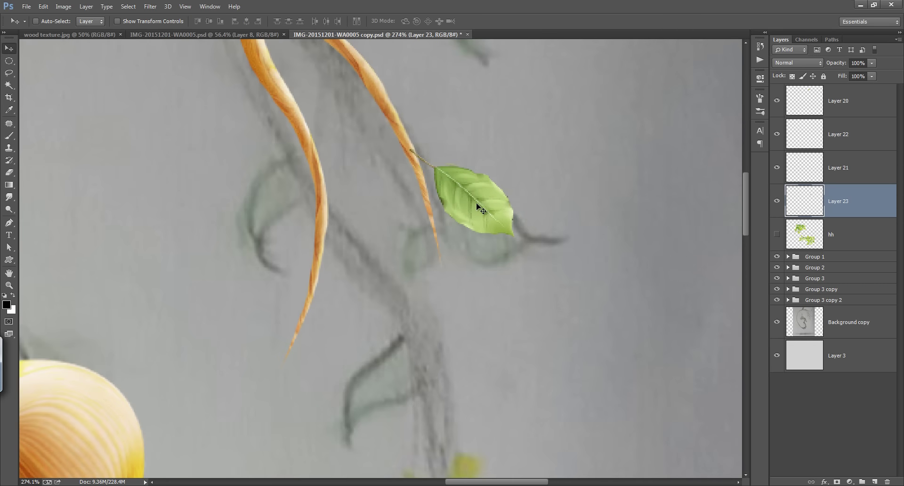
{"action": "key", "text": "ctrl+t"}
{"action": "left_click_drag", "start_coordinate": [514, 150], "coordinate": [503, 171]}
{"action": "left_click_drag", "start_coordinate": [527, 250], "coordinate": [526, 230]}
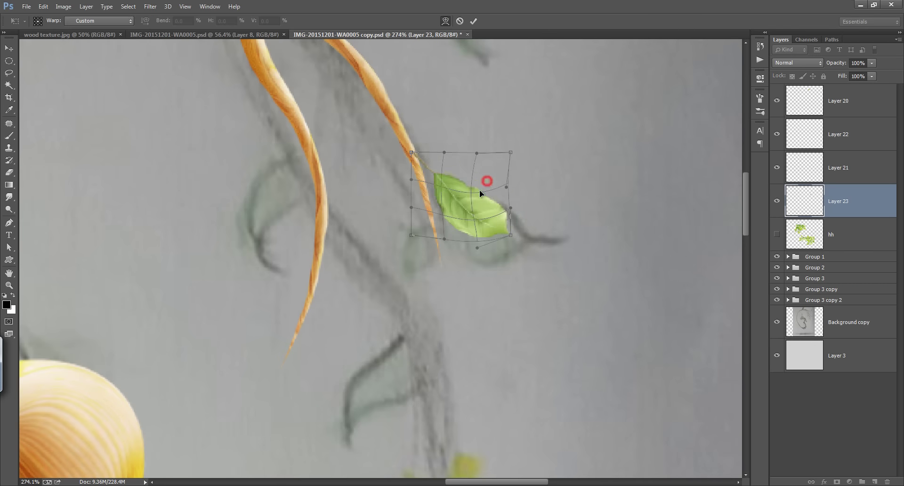
{"action": "left_click", "coordinate": [473, 21]}
{"action": "scroll", "coordinate": [414, 155], "scroll_direction": "up", "scroll_amount": 3}
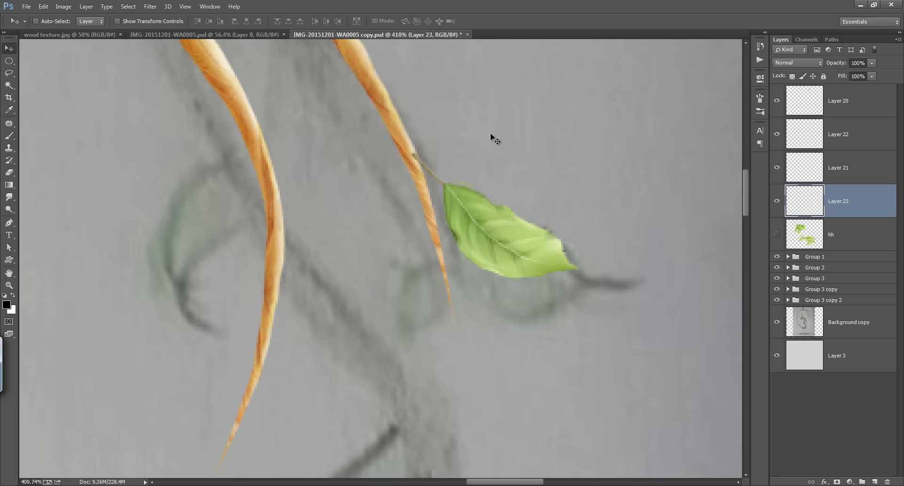
Paint a thin stem from branch to leaf on a new layer with a small brush
{"action": "left_click", "coordinate": [829, 236]}
{"action": "key", "text": "ctrl+shift+alt+n"}
{"action": "key", "text": "b"}
{"action": "scroll", "coordinate": [403, 160], "scroll_direction": "up", "scroll_amount": 3}
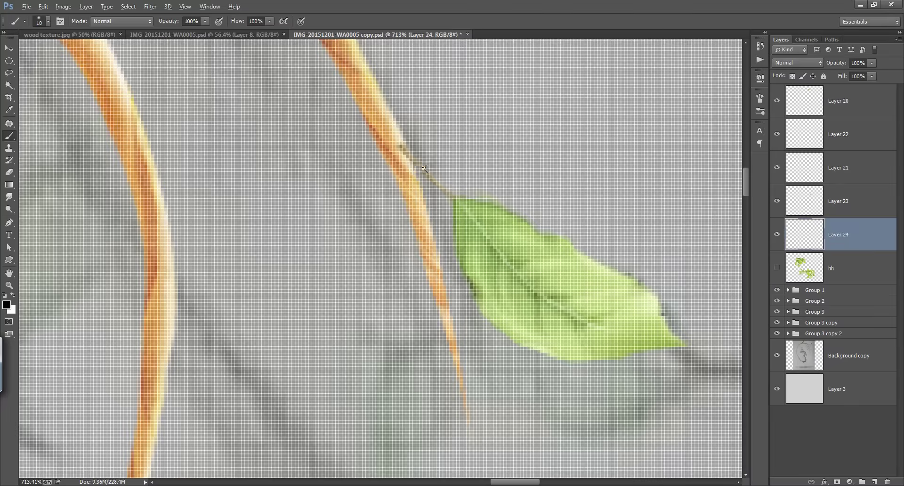
{"action": "scroll", "coordinate": [403, 159], "scroll_direction": "down", "scroll_amount": 2}
{"action": "key", "text": "bracketleft"}
{"action": "key", "text": "bracketleft"}
{"action": "left_click_drag", "start_coordinate": [416, 162], "coordinate": [430, 186]}
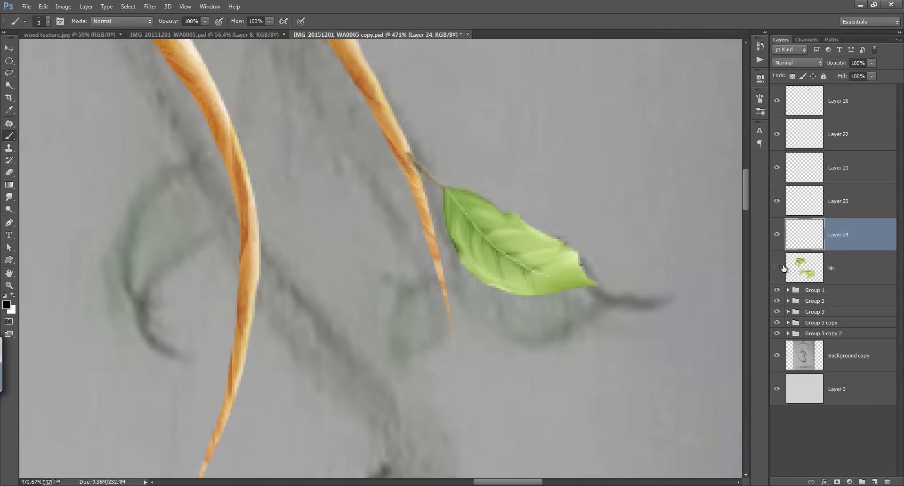
Duplicate the stem layer and the single leaf layer, hiding the sketch and hh clusters
{"action": "left_click", "coordinate": [776, 355]}
{"action": "key", "text": "ctrl+0"}
{"action": "left_click", "coordinate": [776, 267]}
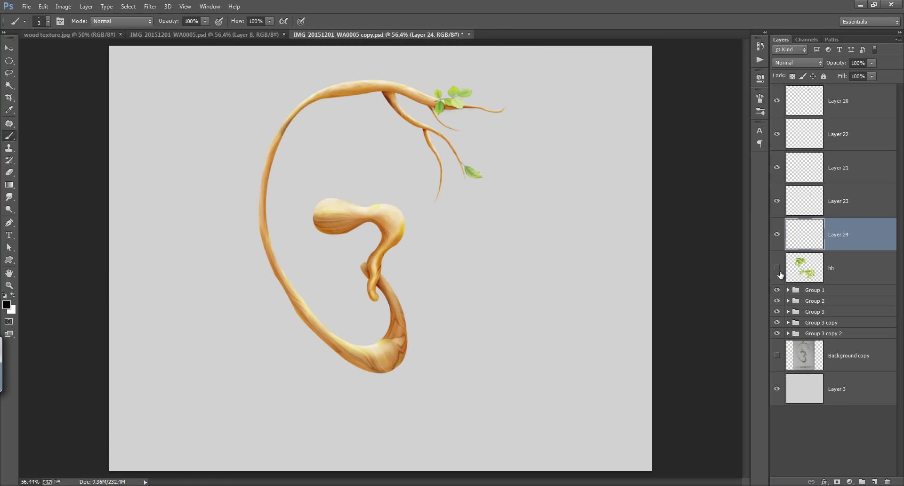
{"action": "key", "text": "ctrl+j"}
{"action": "key", "text": "v"}
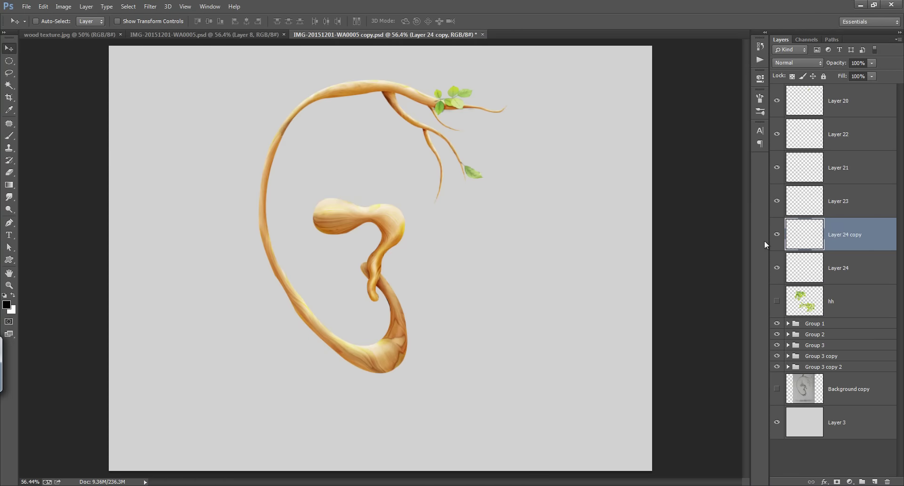
{"action": "left_click", "coordinate": [800, 201]}
{"action": "key", "text": "ctrl+j"}
{"action": "left_click", "coordinate": [777, 422]}
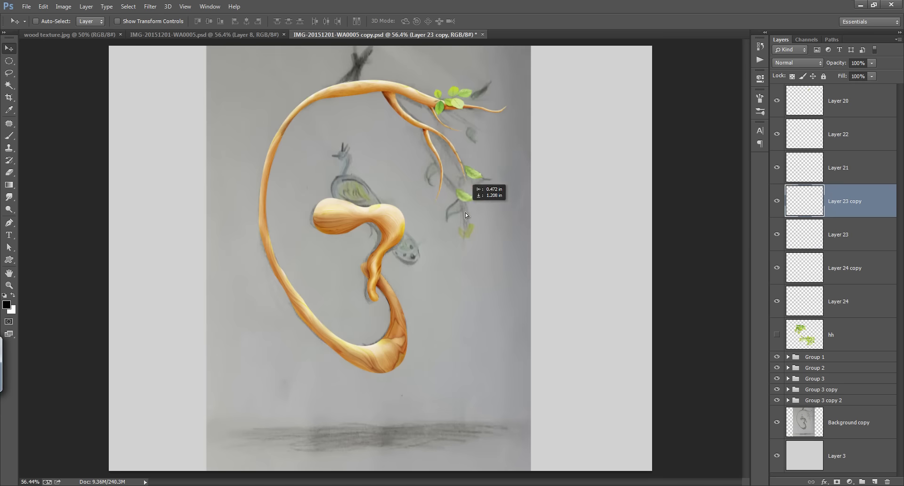
Move and rotate the leaf copy to hang from the other side branch, adding a stem layer
{"action": "key", "text": "ctrl+t"}
{"action": "left_click_drag", "start_coordinate": [469, 226], "coordinate": [433, 162]}
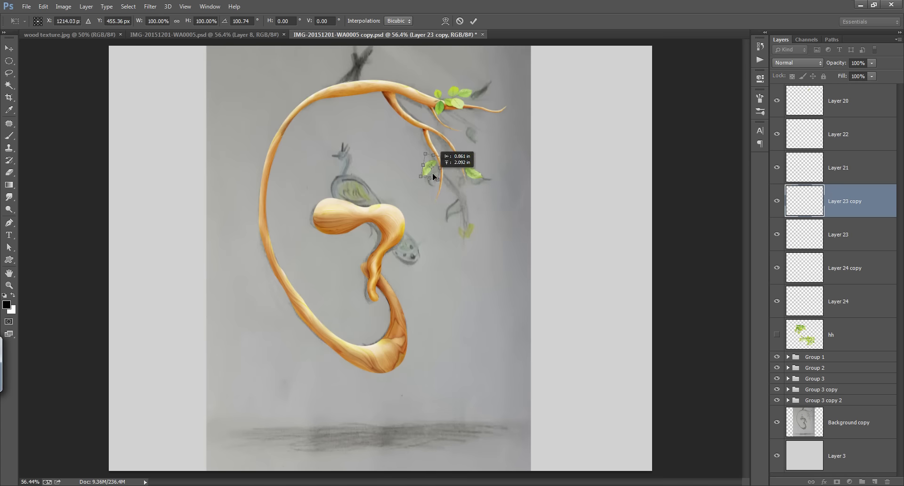
{"action": "scroll", "coordinate": [434, 175], "scroll_direction": "up", "scroll_amount": 5}
{"action": "left_click_drag", "start_coordinate": [384, 226], "coordinate": [372, 151]}
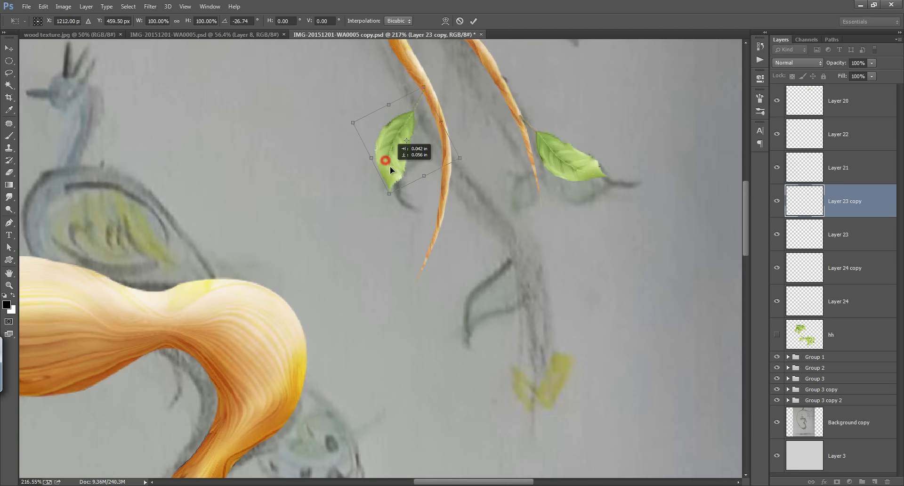
{"action": "key", "text": "Return"}
{"action": "left_click", "coordinate": [808, 235]}
{"action": "key", "text": "ctrl+shift+alt+n"}
{"action": "scroll", "coordinate": [424, 142], "scroll_direction": "up", "scroll_amount": 2}
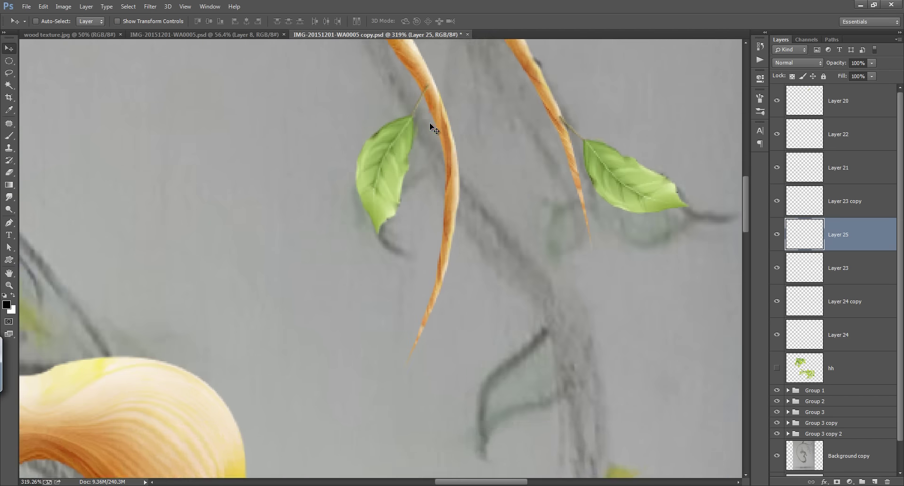
{"action": "key", "text": "b"}
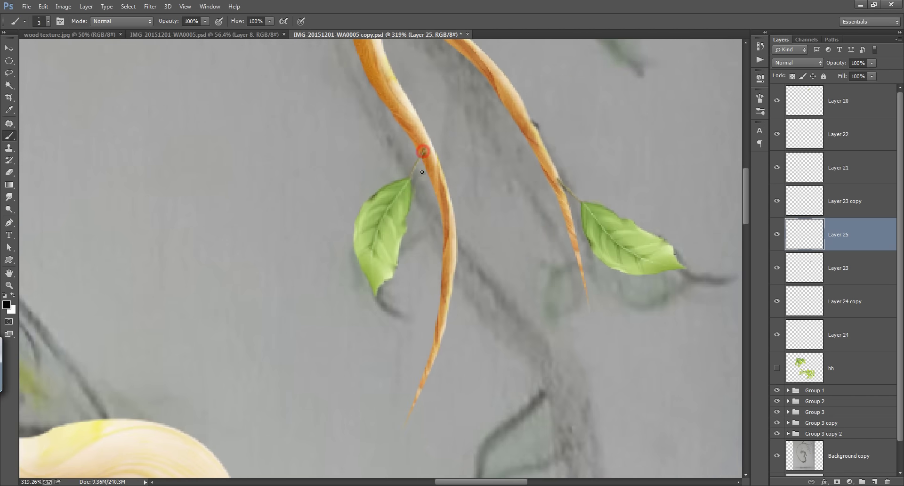
{"action": "key", "text": "ctrl+0"}
Show hh, hide Background copy, enlarge the leaf clusters to about 116%, and duplicate them
{"action": "left_click", "coordinate": [778, 372]}
{"action": "left_click", "coordinate": [788, 360]}
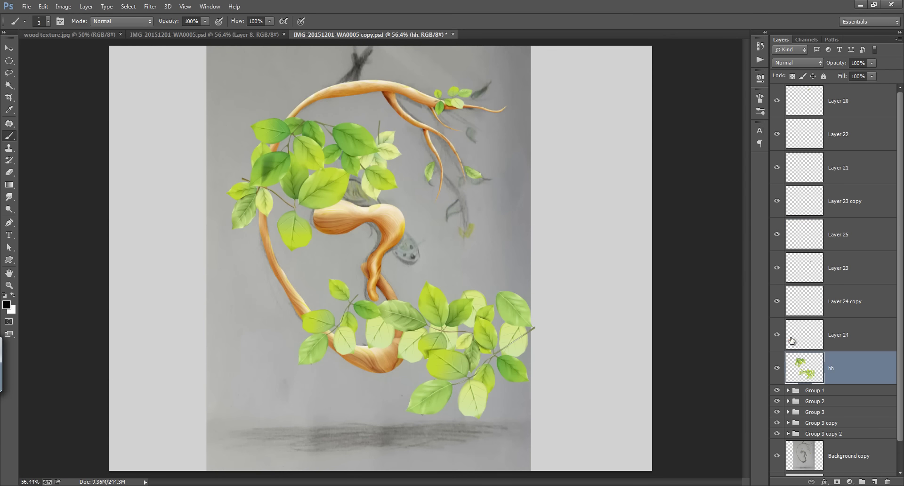
{"action": "left_click", "coordinate": [777, 455]}
{"action": "key", "text": "ctrl+t"}
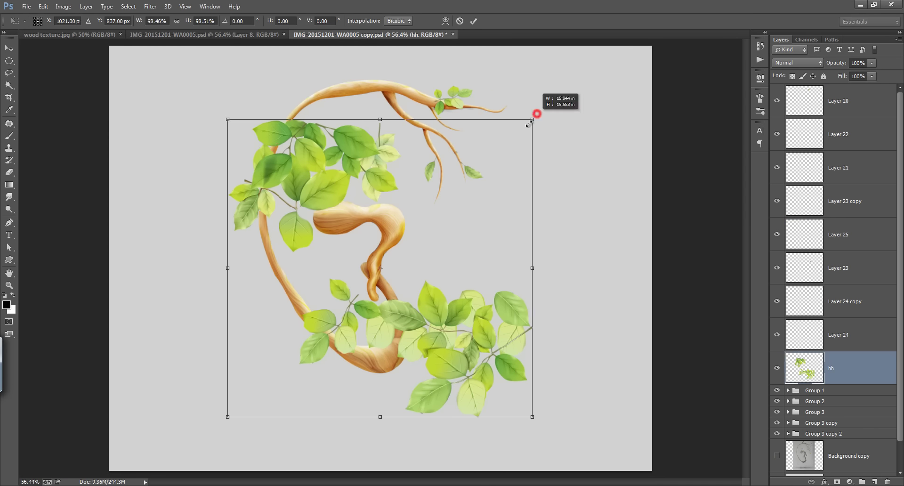
{"action": "left_click_drag", "start_coordinate": [535, 115], "coordinate": [560, 93]}
{"action": "key", "text": "Return"}
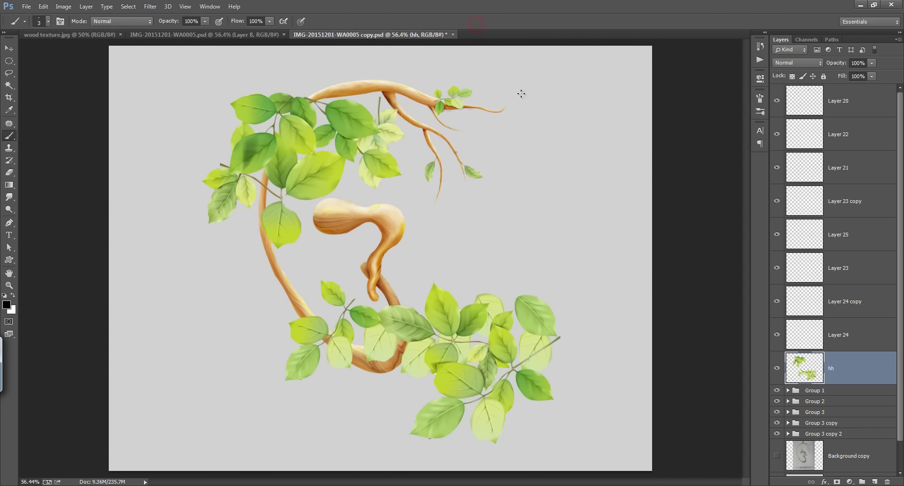
{"action": "key", "text": "ctrl+j"}
Lasso a small sprig onto its own layer, move it toward the inner bulb, and save
{"action": "scroll", "coordinate": [483, 162], "scroll_direction": "down", "scroll_amount": 1}
{"action": "scroll", "coordinate": [450, 398], "scroll_direction": "up", "scroll_amount": 2}
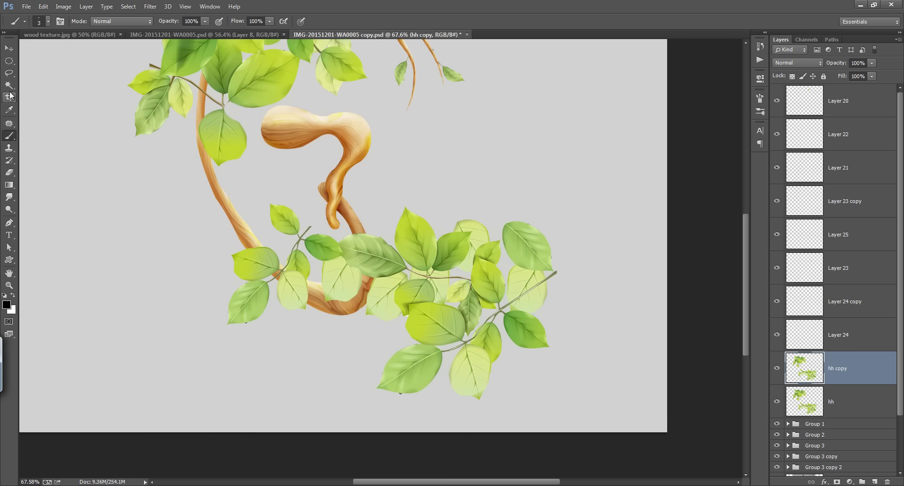
{"action": "key", "text": "l"}
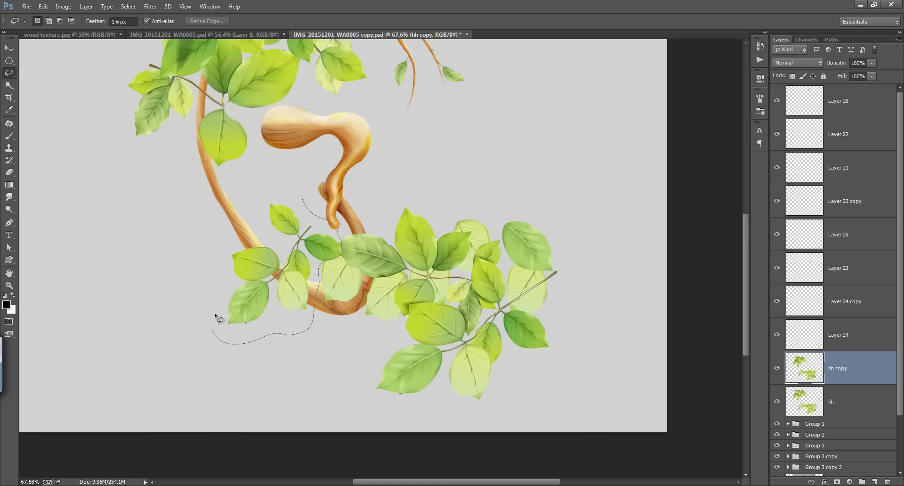
{"action": "left_click_drag", "start_coordinate": [294, 201], "coordinate": [288, 194]}
{"action": "key", "text": "ctrl+j"}
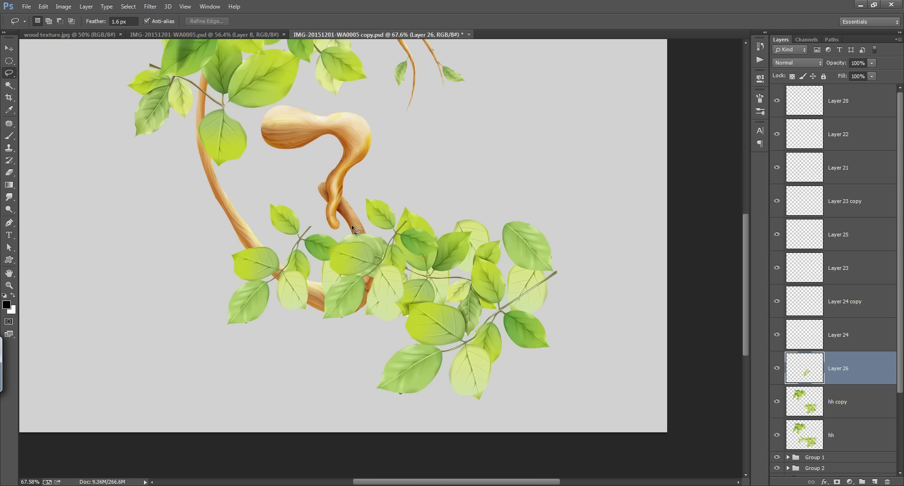
{"action": "key", "text": "v"}
{"action": "left_click_drag", "start_coordinate": [351, 225], "coordinate": [363, 149]}
{"action": "left_click_drag", "start_coordinate": [776, 401], "coordinate": [777, 434]}
{"action": "scroll", "coordinate": [464, 276], "scroll_direction": "down", "scroll_amount": 2}
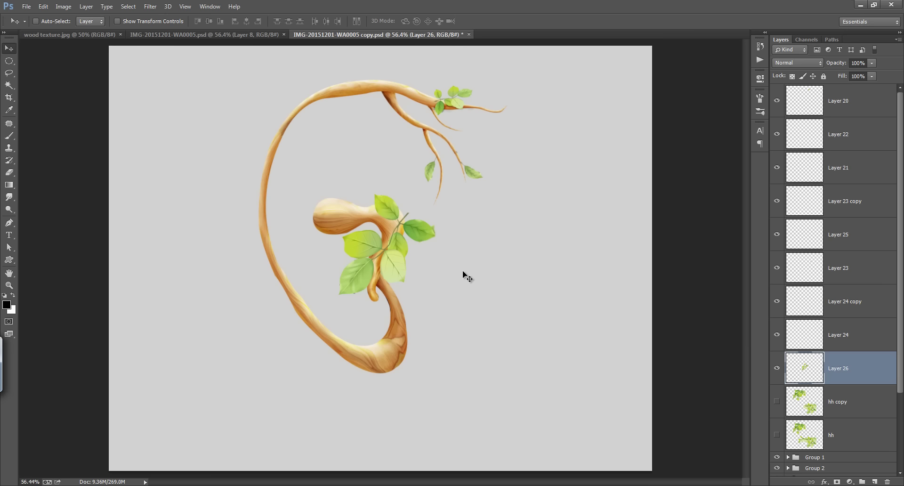
{"action": "key", "text": "ctrl+s"}
Rotate the sprig about -123°, shrink it to about 64%, and settle it atop the bulb
{"action": "key", "text": "ctrl+t"}
{"action": "left_click_drag", "start_coordinate": [330, 197], "coordinate": [348, 198]}
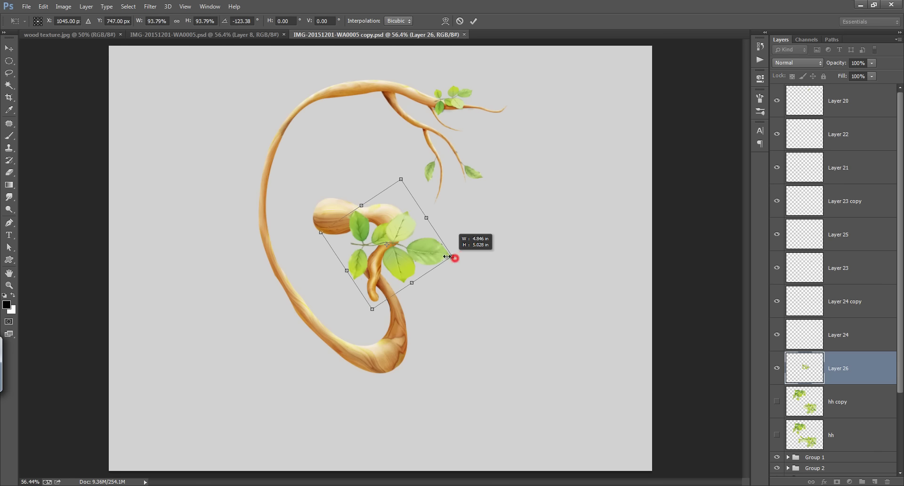
{"action": "mouse_move", "coordinate": [460, 258]}
{"action": "left_mouse_down"}
{"action": "mouse_move", "coordinate": [431, 251]}
{"action": "mouse_move", "coordinate": [410, 226]}
{"action": "left_mouse_up"}
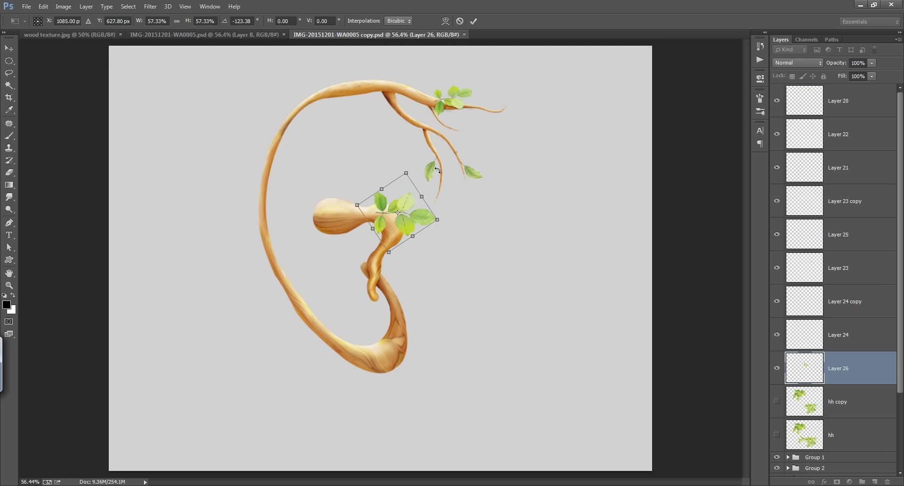
{"action": "key", "text": "Return"}
{"action": "scroll", "coordinate": [424, 202], "scroll_direction": "up", "scroll_amount": 3}
{"action": "key", "text": "ctrl+t"}
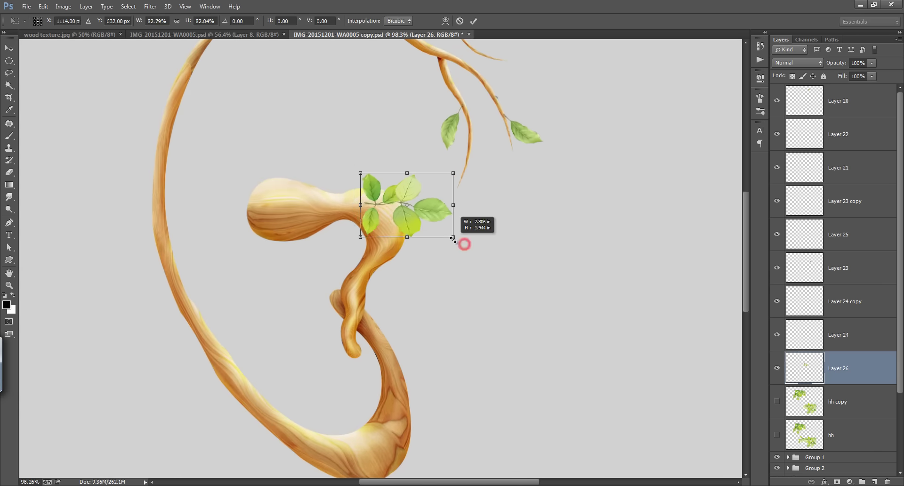
{"action": "mouse_move", "coordinate": [464, 242]}
{"action": "left_mouse_down"}
{"action": "mouse_move", "coordinate": [430, 235]}
{"action": "mouse_move", "coordinate": [405, 197]}
{"action": "left_mouse_up"}
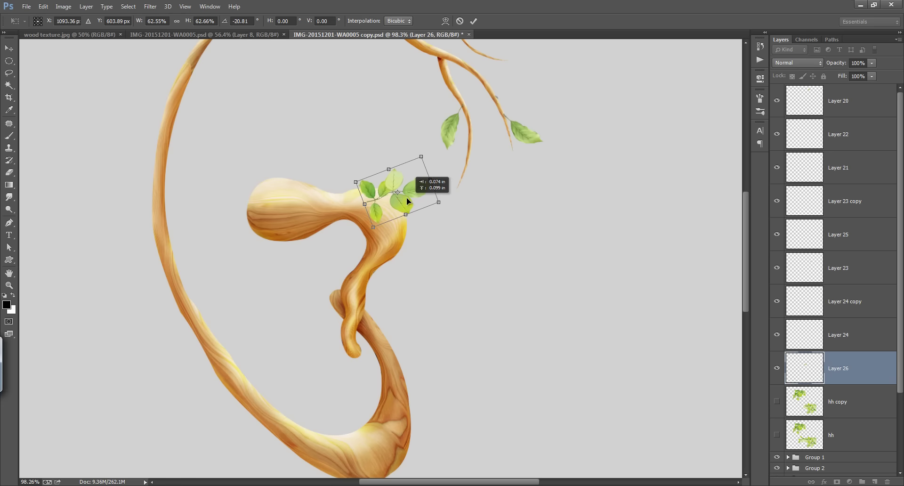
{"action": "left_click", "coordinate": [473, 20]}
{"action": "key", "text": "ctrl+0"}
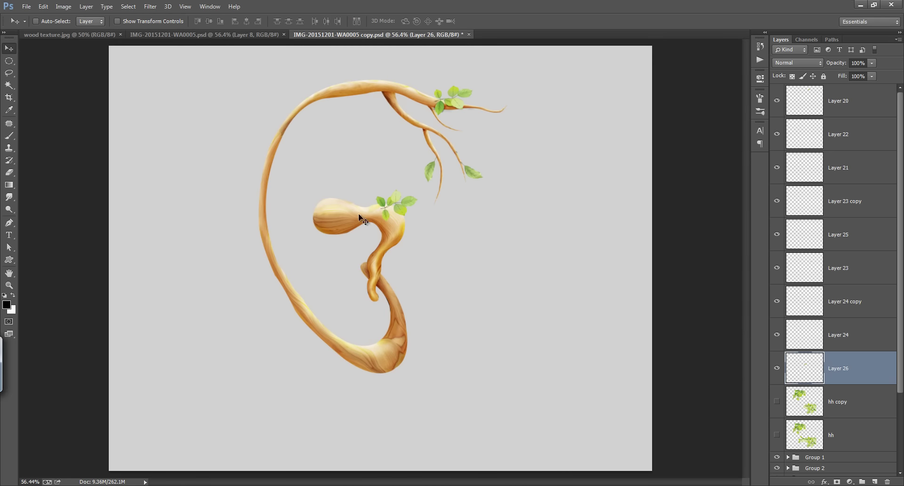
{"action": "scroll", "coordinate": [391, 242], "scroll_direction": "up", "scroll_amount": 2}
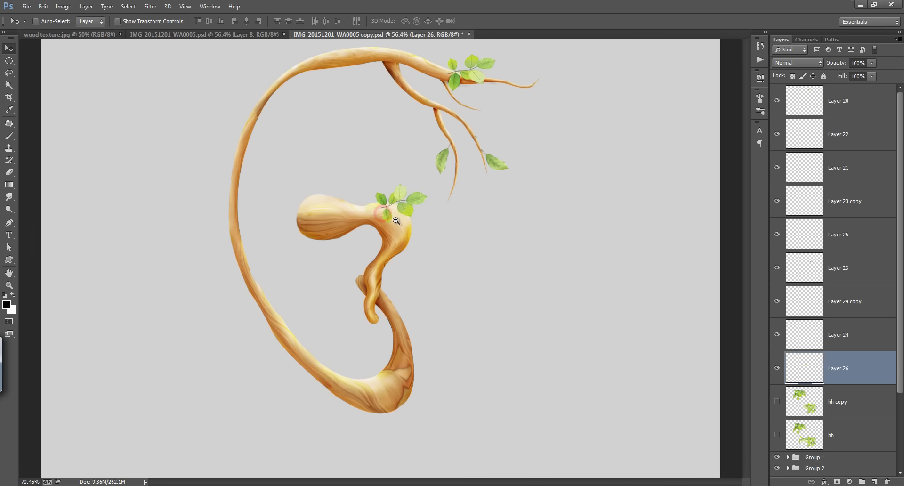
{"action": "scroll", "coordinate": [421, 198], "scroll_direction": "up", "scroll_amount": 2}
Add a new shading layer above the hh copy layer and set it to Overlay blending
{"action": "left_click", "coordinate": [836, 400]}
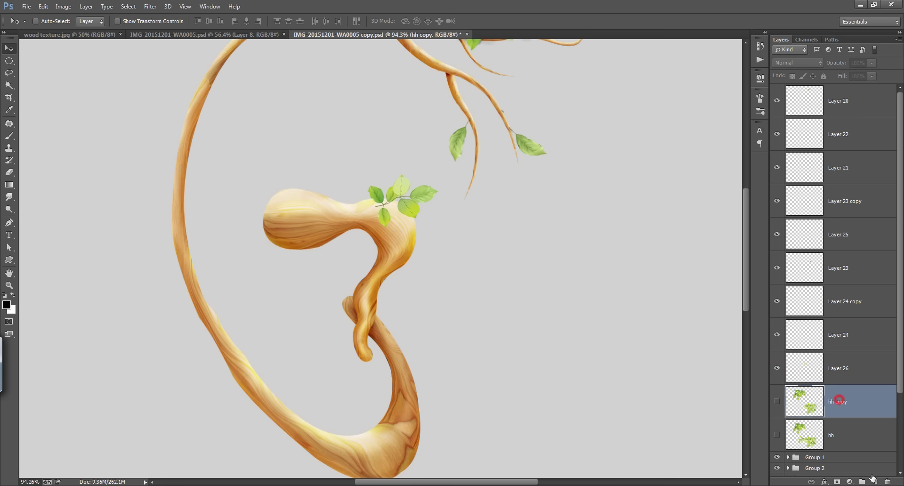
{"action": "left_click", "coordinate": [874, 481]}
{"action": "scroll", "coordinate": [384, 205], "scroll_direction": "up", "scroll_amount": 3}
{"action": "key", "text": "b"}
{"action": "left_click", "coordinate": [797, 62]}
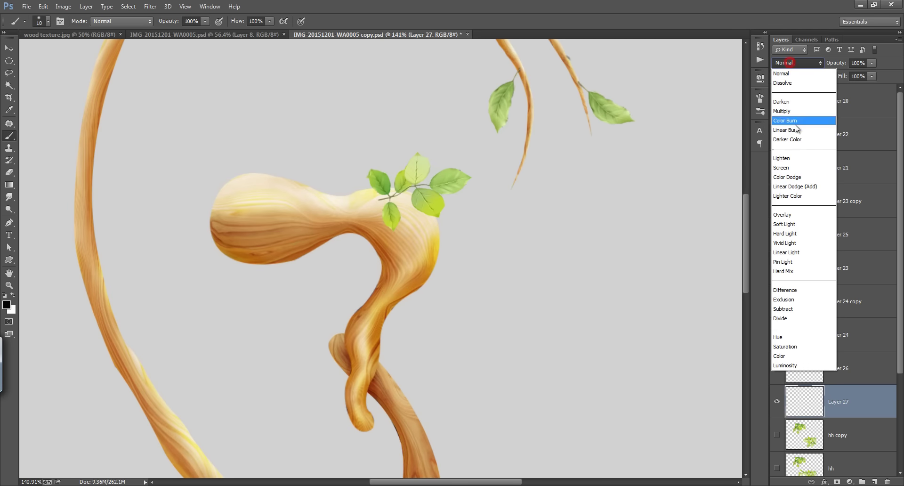
{"action": "left_click", "coordinate": [793, 216]}
Paint a test Overlay tint on the lower leaf with a small brush
{"action": "key", "text": "bracketleft"}
{"action": "key", "text": "bracketleft"}
{"action": "mouse_move", "coordinate": [389, 215]}
{"action": "left_mouse_down"}
{"action": "mouse_move", "coordinate": [395, 230]}
{"action": "mouse_move", "coordinate": [424, 233]}
{"action": "left_mouse_up"}
{"action": "key", "text": "bracketright"}
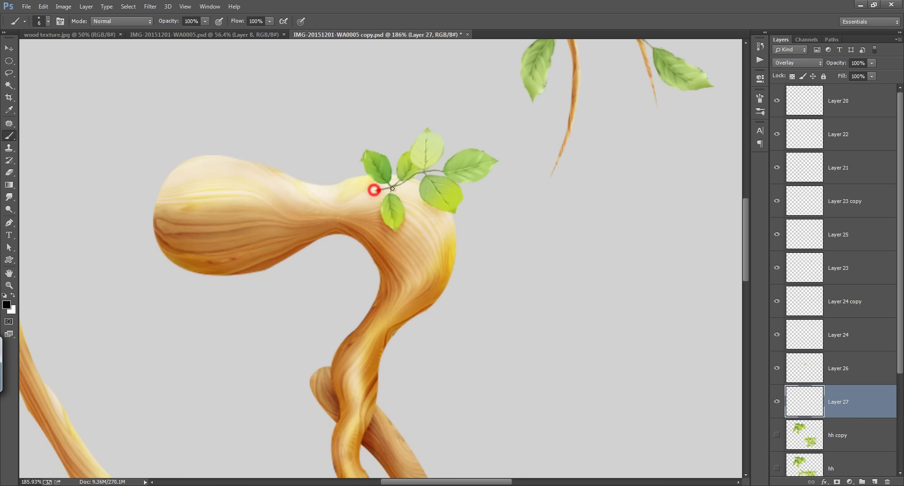
{"action": "left_click", "coordinate": [419, 189]}
Add another empty layer and toggle the sprig's visibility to check the area beneath it
{"action": "left_click", "coordinate": [874, 481]}
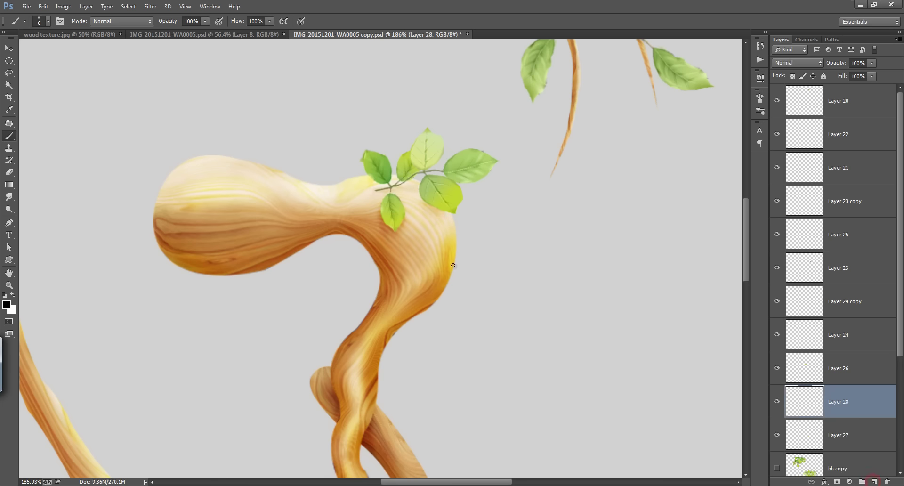
{"action": "left_click", "coordinate": [777, 368]}
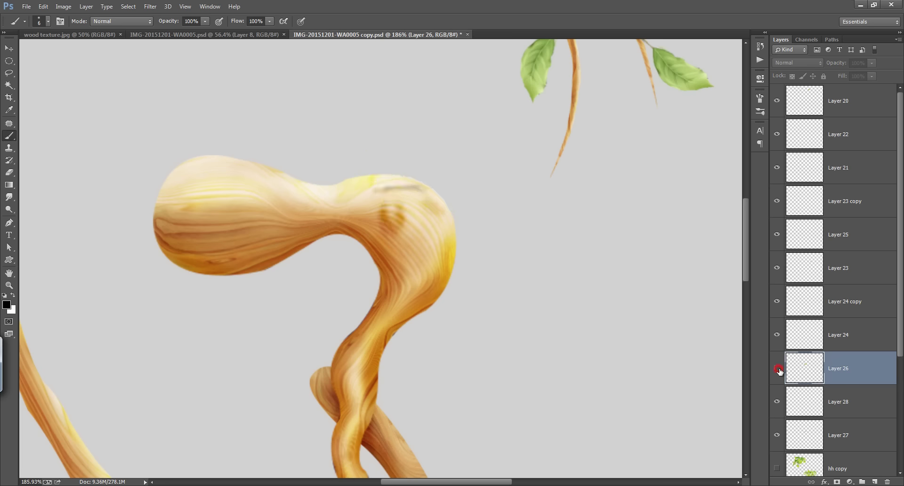
{"action": "left_click", "coordinate": [776, 368]}
{"action": "left_click", "coordinate": [778, 401]}
{"action": "left_click", "coordinate": [838, 435]}
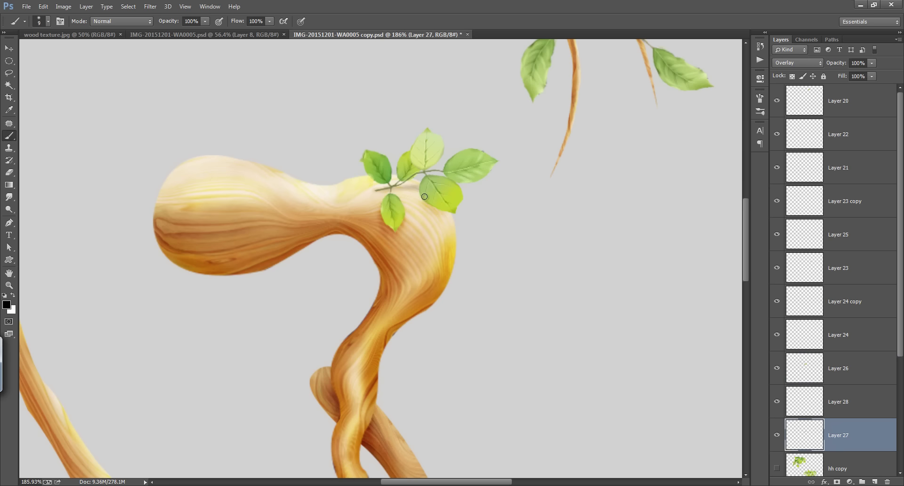
{"action": "left_click", "coordinate": [420, 190]}
{"action": "left_click", "coordinate": [413, 191]}
On the newest layer, paint a fine soft shadow under the sprig's stem, then fit the view on screen
{"action": "left_click", "coordinate": [790, 403]}
{"action": "left_click", "coordinate": [375, 190], "text": "ctrl"}
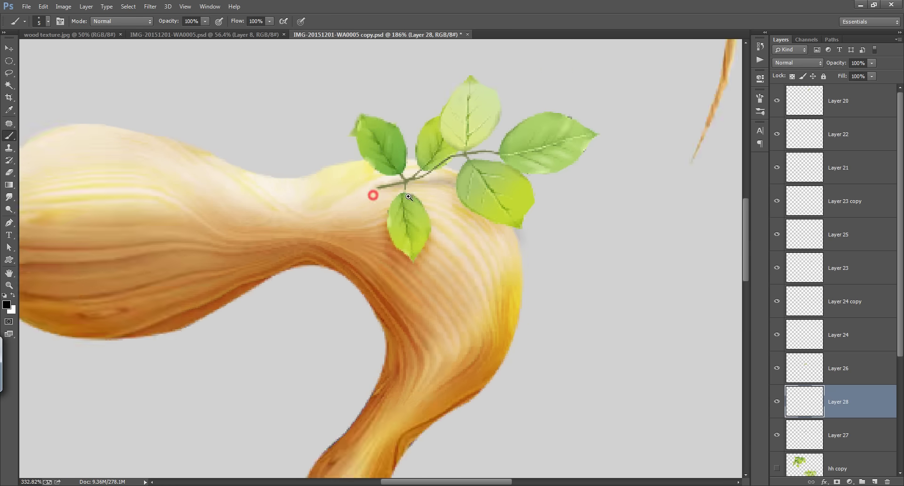
{"action": "key", "text": "bracketleft"}
{"action": "key", "text": "bracketleft"}
{"action": "key", "text": "bracketleft"}
{"action": "key", "text": "7"}
{"action": "key", "text": "3"}
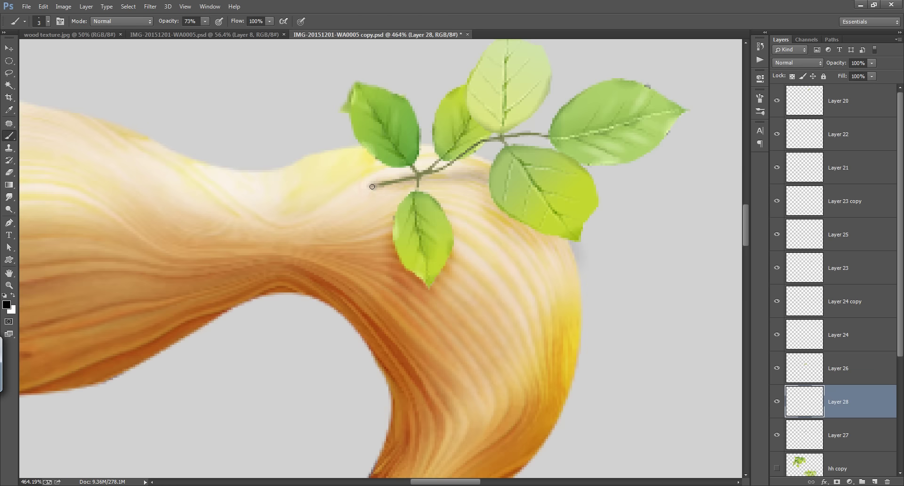
{"action": "mouse_move", "coordinate": [363, 187]}
{"action": "left_mouse_down"}
{"action": "mouse_move", "coordinate": [410, 183]}
{"action": "mouse_move", "coordinate": [445, 208]}
{"action": "mouse_move", "coordinate": [466, 208]}
{"action": "left_mouse_up"}
{"action": "key", "text": "ctrl+0"}
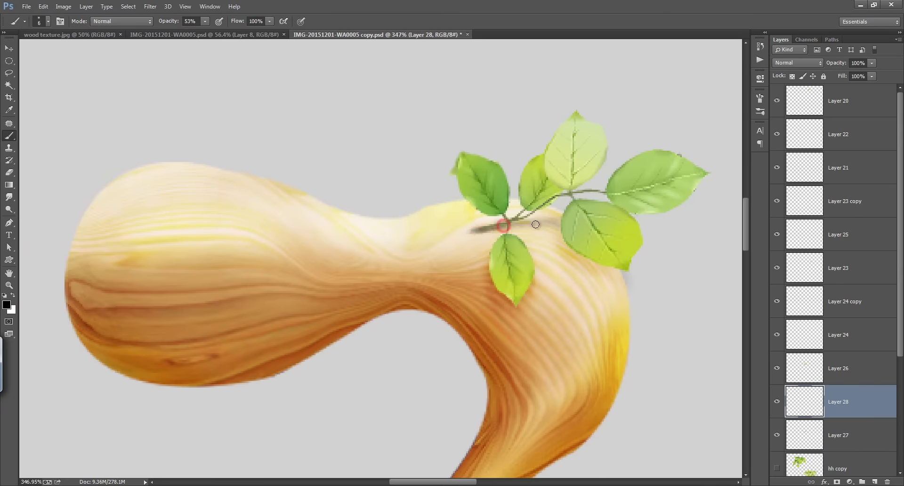
{"action": "key", "text": "ctrl+0"}
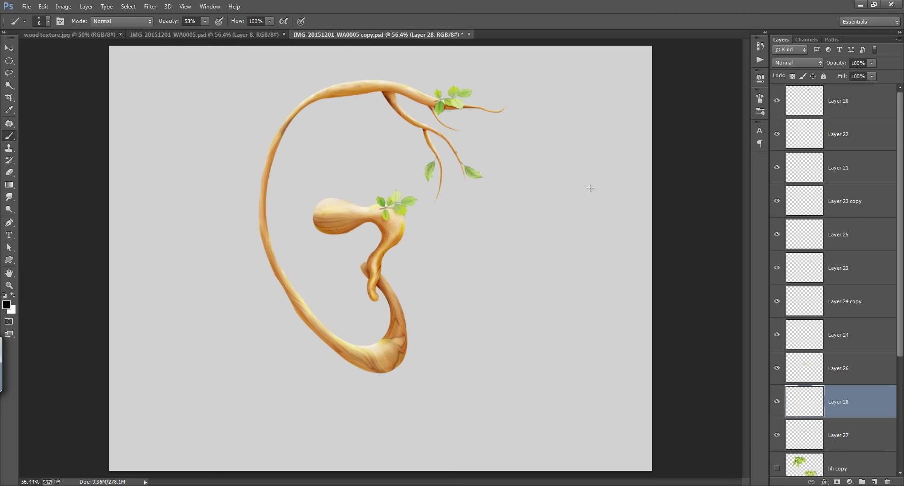